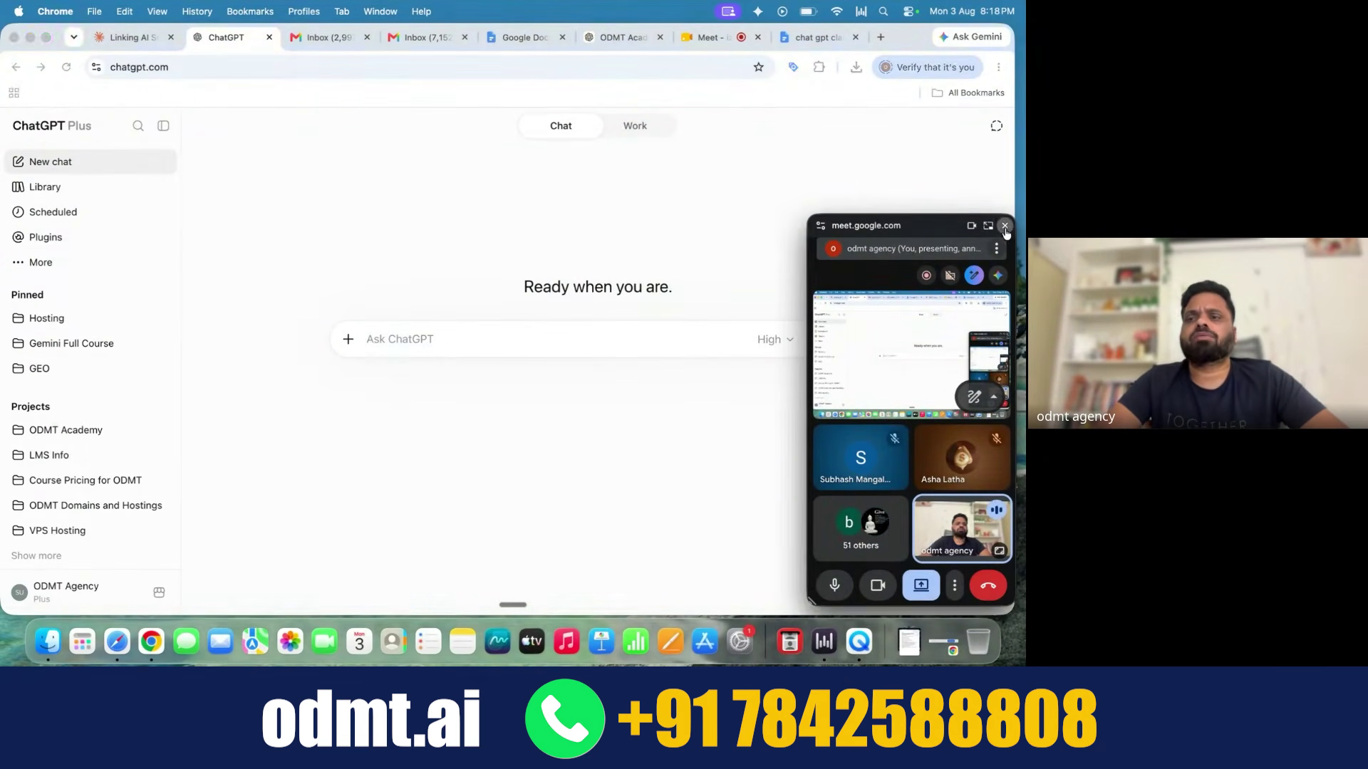
Step: Close the floating meeting window, switch to the odmtacademy Chrome profile and open the ODMT Academy YouTube channel
{"action": "left_click", "coordinate": [1006, 228]}
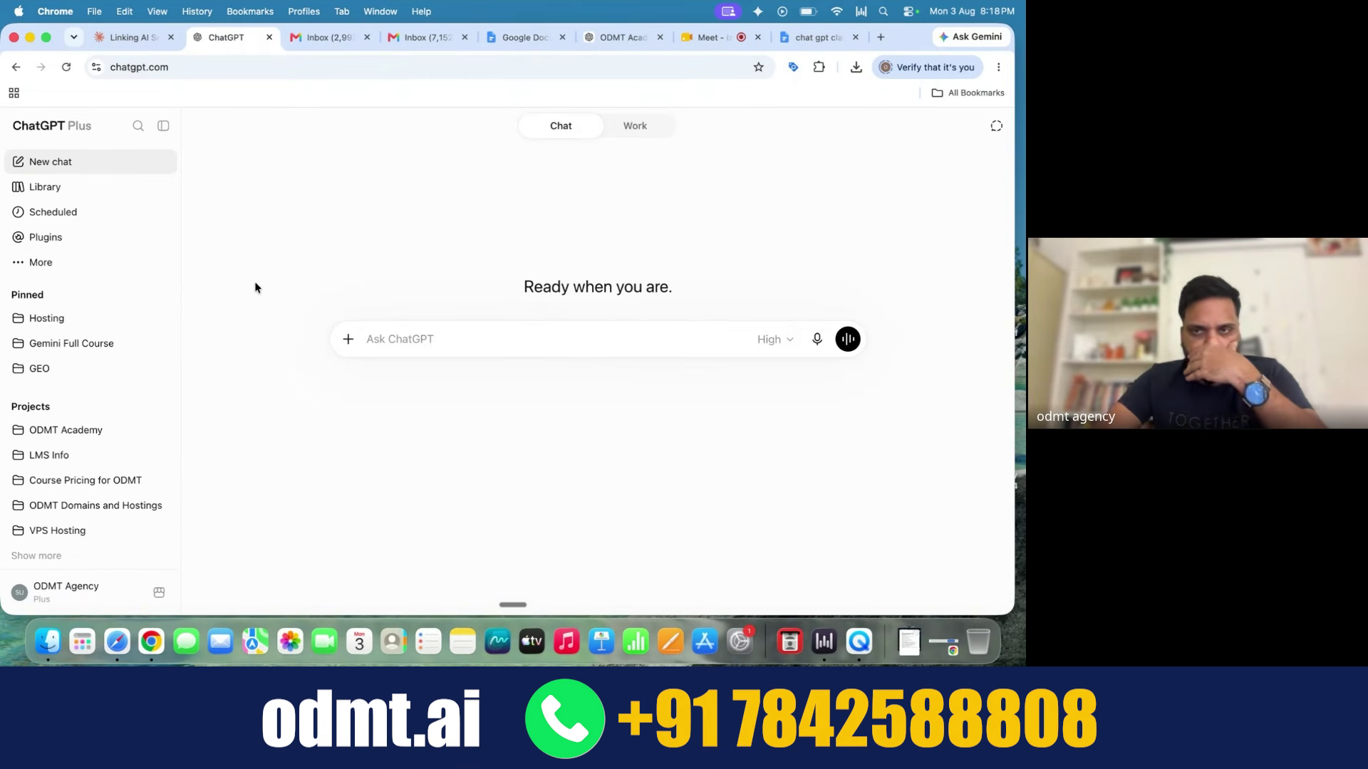
{"action": "left_click", "coordinate": [997, 67]}
{"action": "mouse_move", "coordinate": [827, 217]}
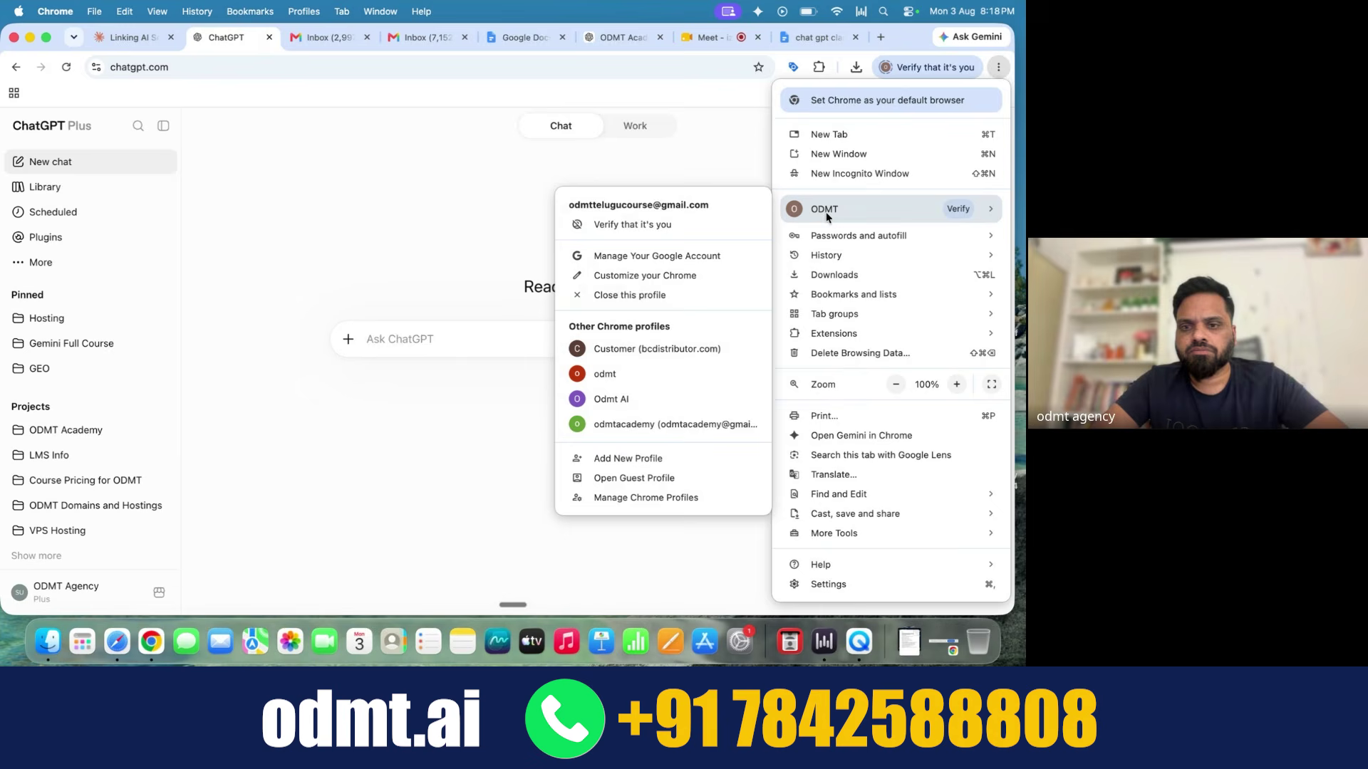
{"action": "left_click", "coordinate": [705, 424]}
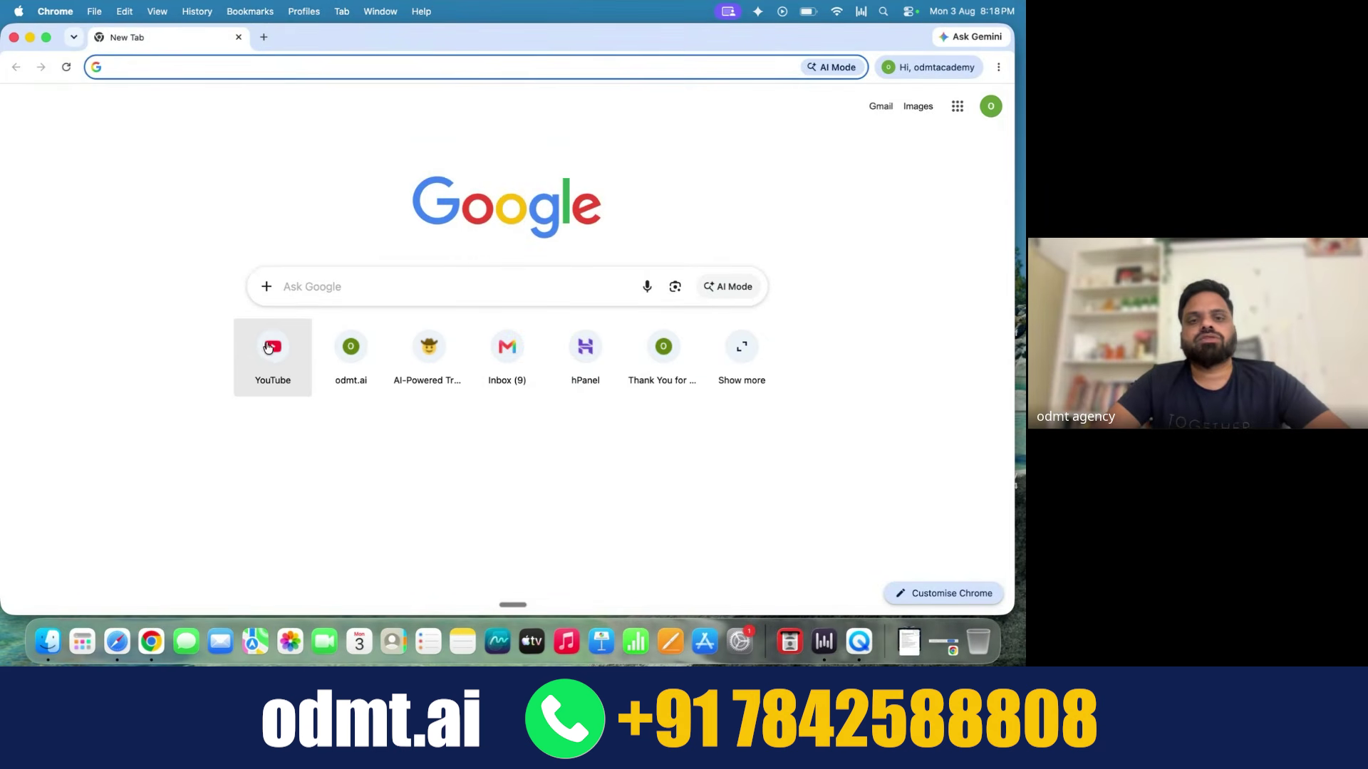
{"action": "left_click", "coordinate": [269, 347]}
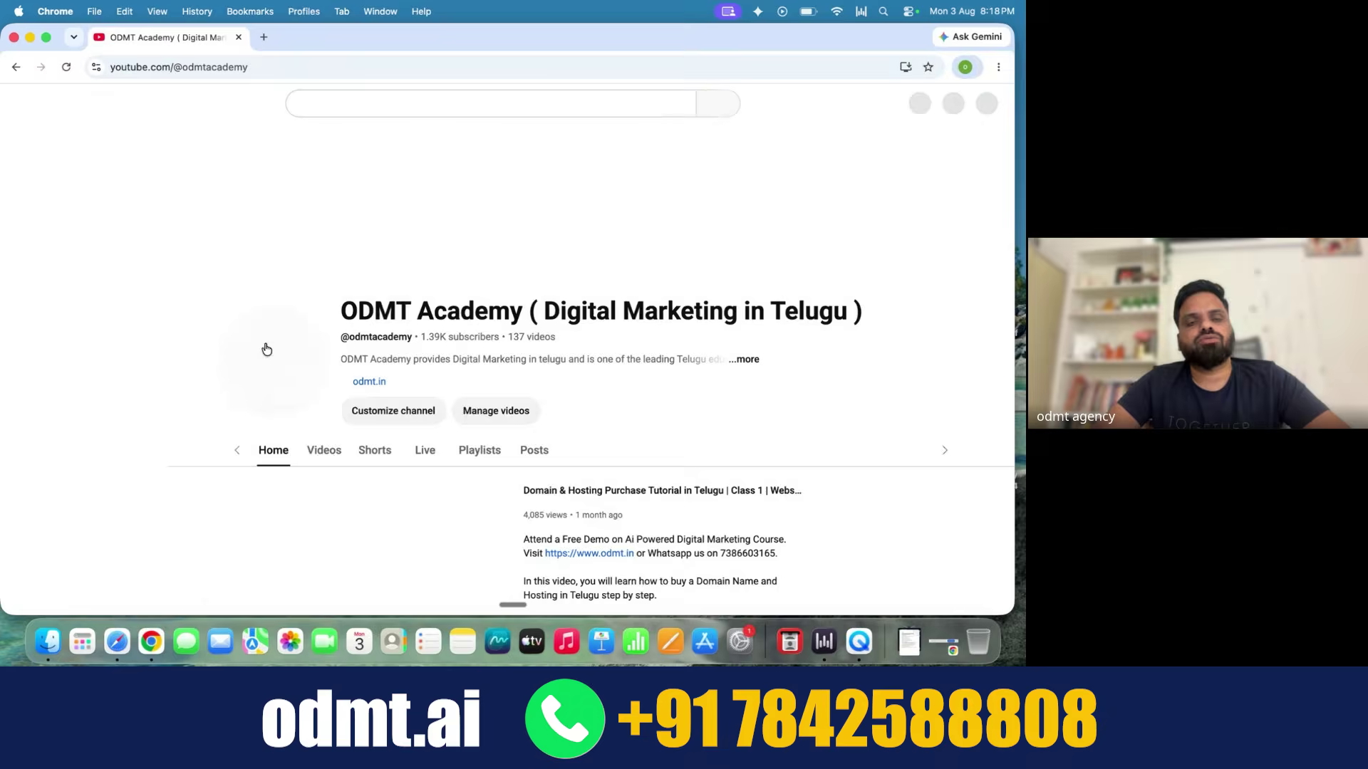
Step: Look through the ODMT Academy channel's home page, past live streams and uploaded videos
{"action": "scroll", "coordinate": [395, 375], "scroll_direction": "down", "scroll_amount": 2}
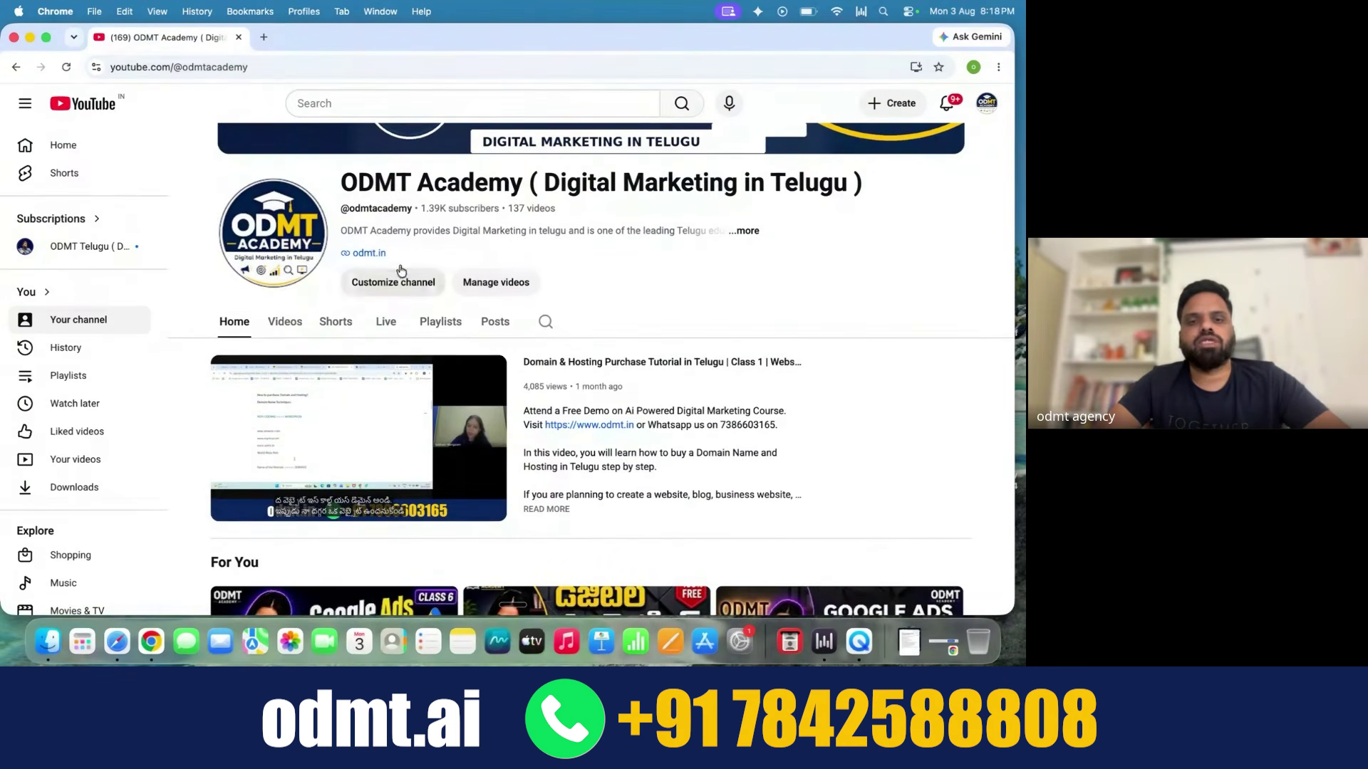
{"action": "scroll", "coordinate": [559, 329], "scroll_direction": "down", "scroll_amount": 8}
{"action": "scroll", "coordinate": [559, 329], "scroll_direction": "down", "scroll_amount": 5}
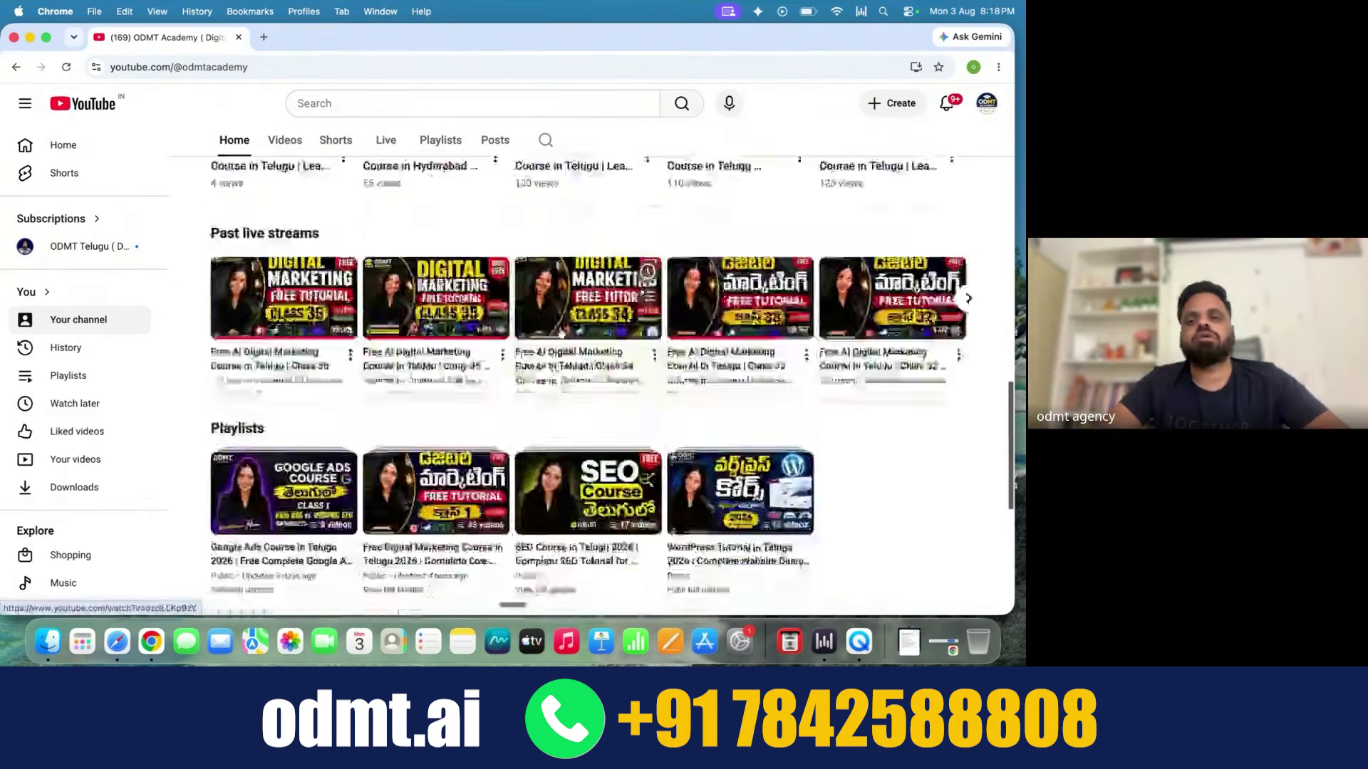
{"action": "scroll", "coordinate": [561, 332], "scroll_direction": "up", "scroll_amount": 6}
{"action": "scroll", "coordinate": [561, 333], "scroll_direction": "up", "scroll_amount": 3}
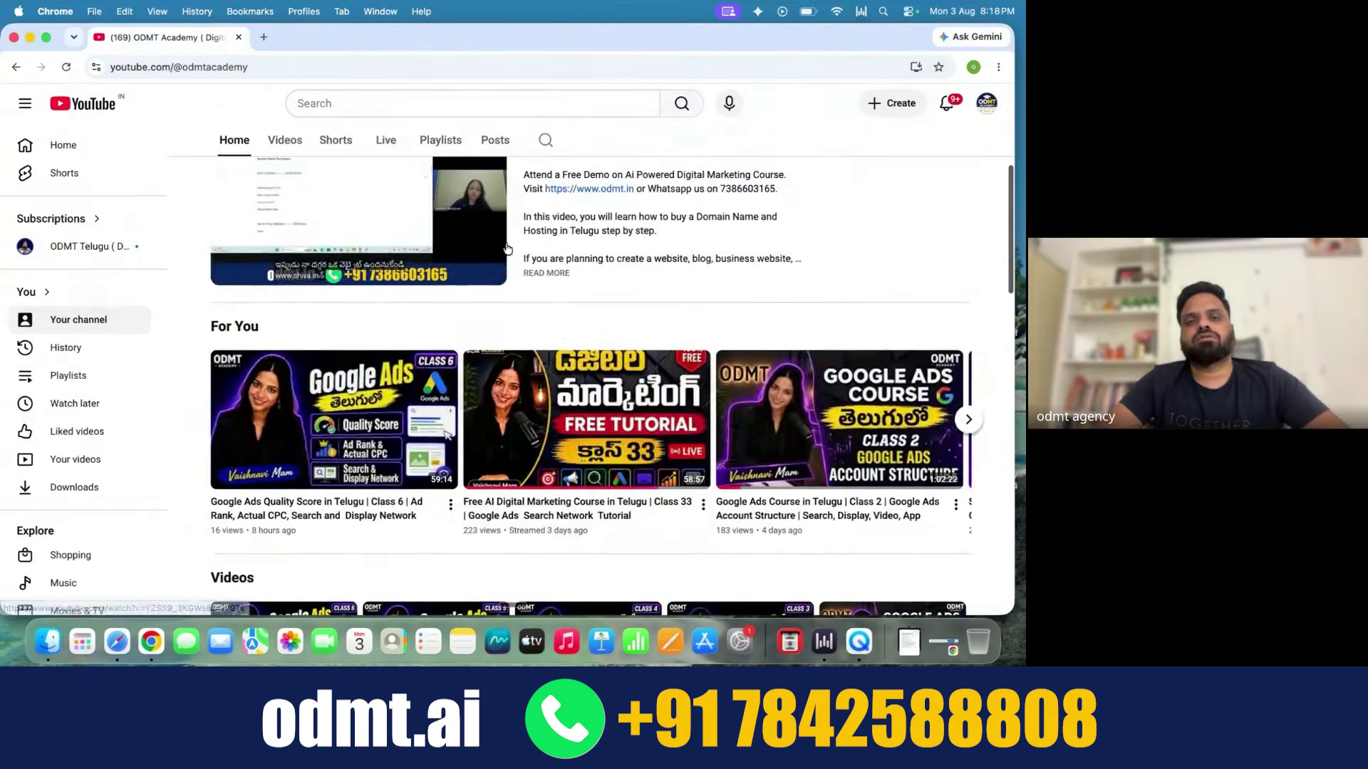
{"action": "left_click", "coordinate": [385, 142]}
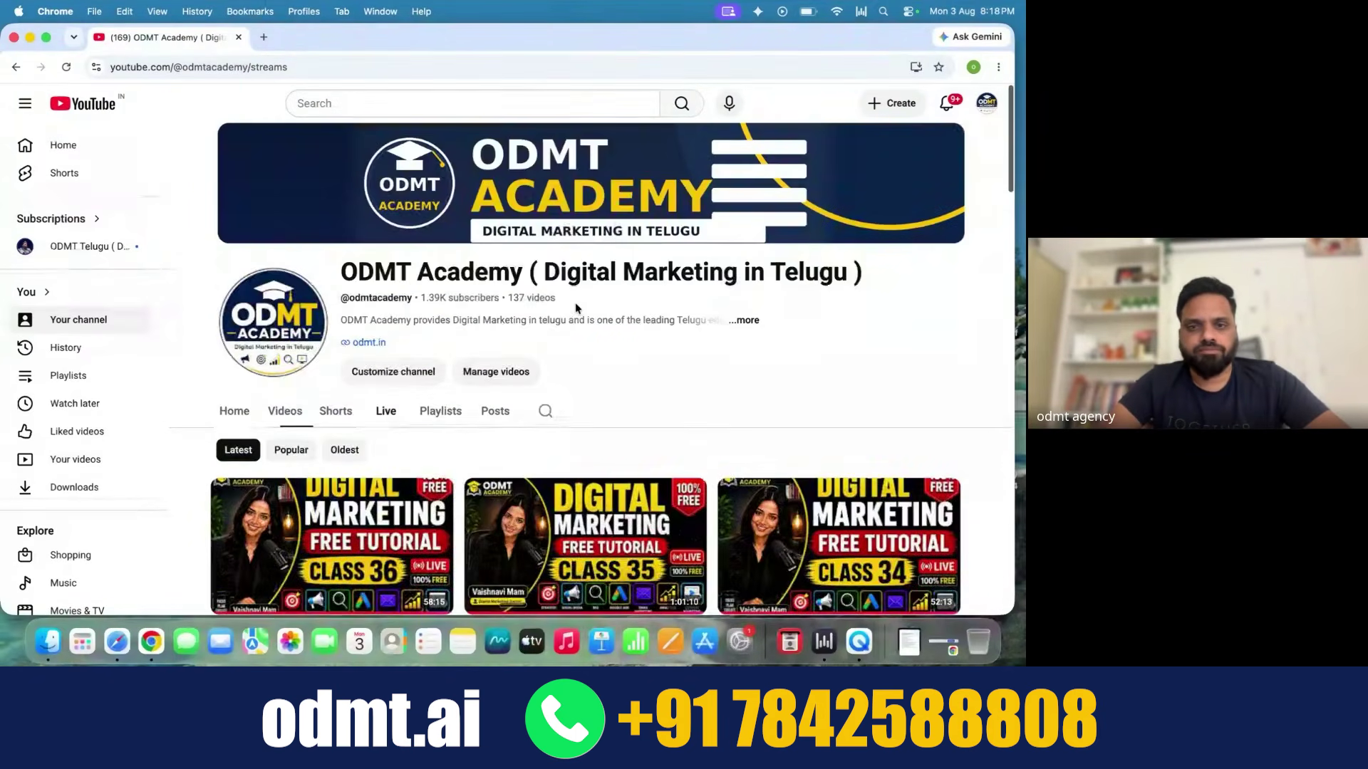
{"action": "scroll", "coordinate": [575, 302], "scroll_direction": "down", "scroll_amount": 5}
{"action": "scroll", "coordinate": [575, 302], "scroll_direction": "down", "scroll_amount": 10}
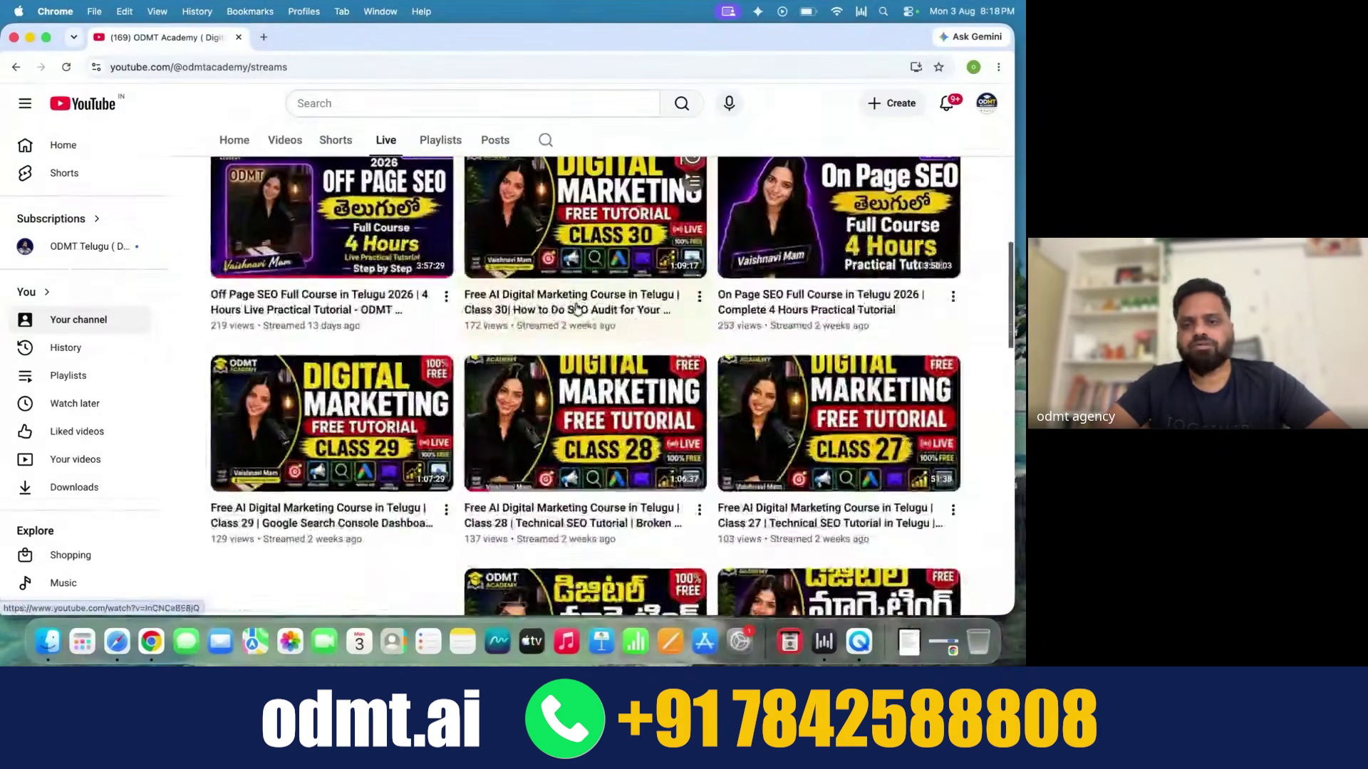
{"action": "scroll", "coordinate": [577, 308], "scroll_direction": "up", "scroll_amount": 6}
{"action": "scroll", "coordinate": [577, 308], "scroll_direction": "up", "scroll_amount": 6}
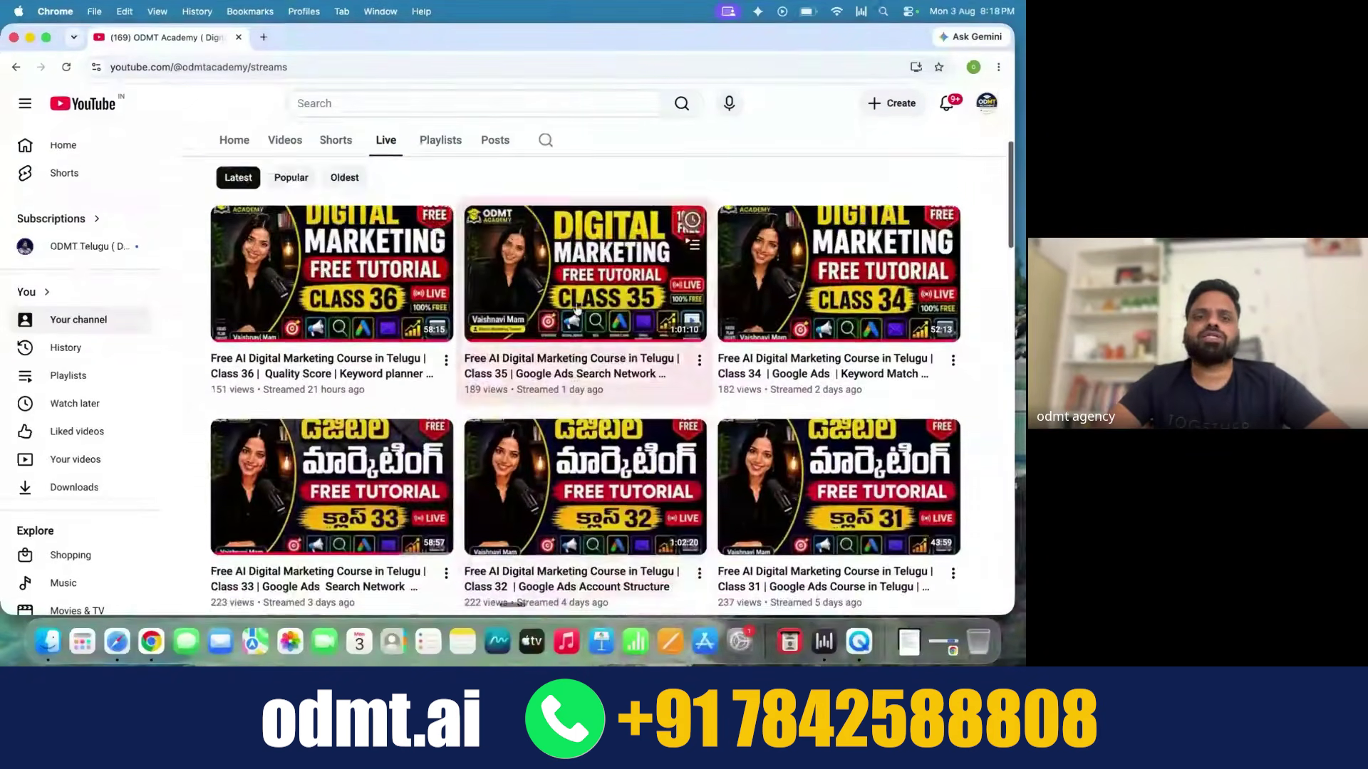
{"action": "left_click", "coordinate": [285, 164]}
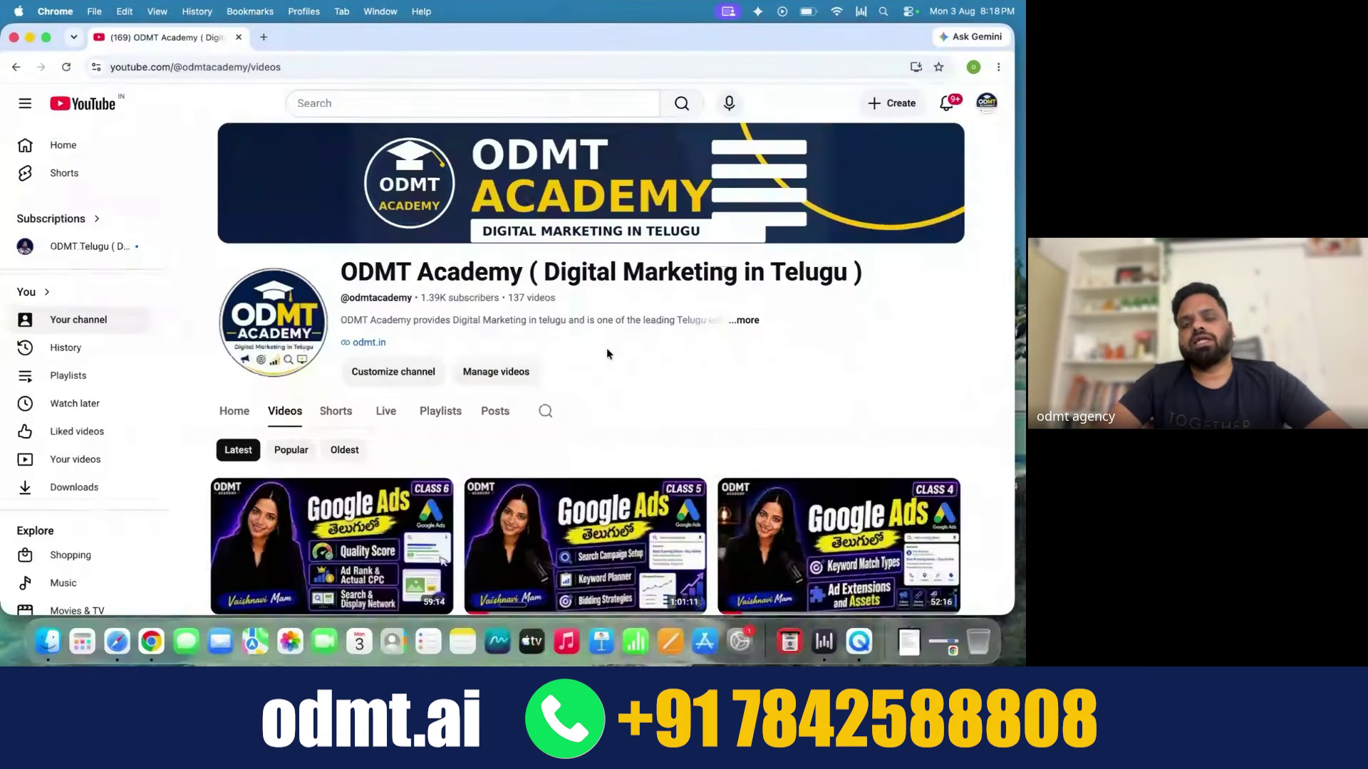
{"action": "scroll", "coordinate": [608, 354], "scroll_direction": "down", "scroll_amount": 2}
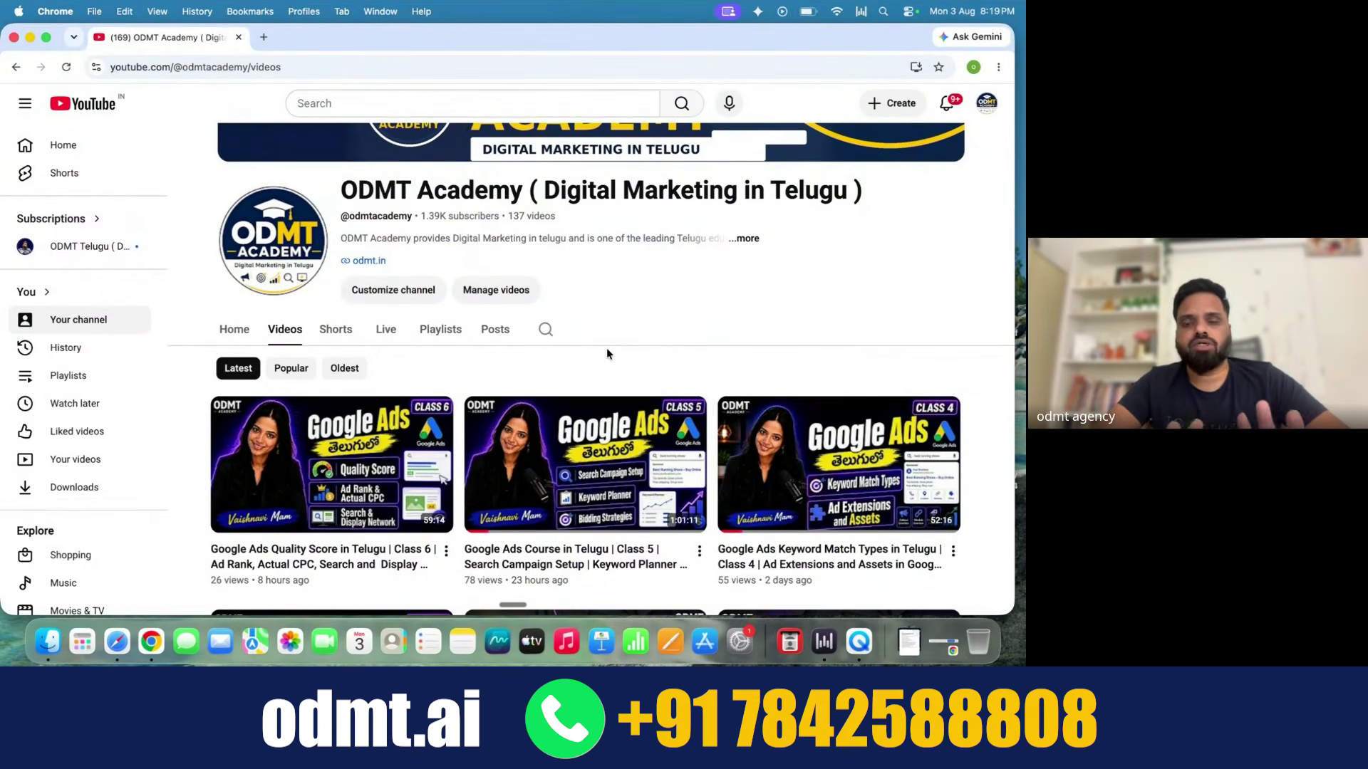
{"action": "left_click", "coordinate": [382, 338]}
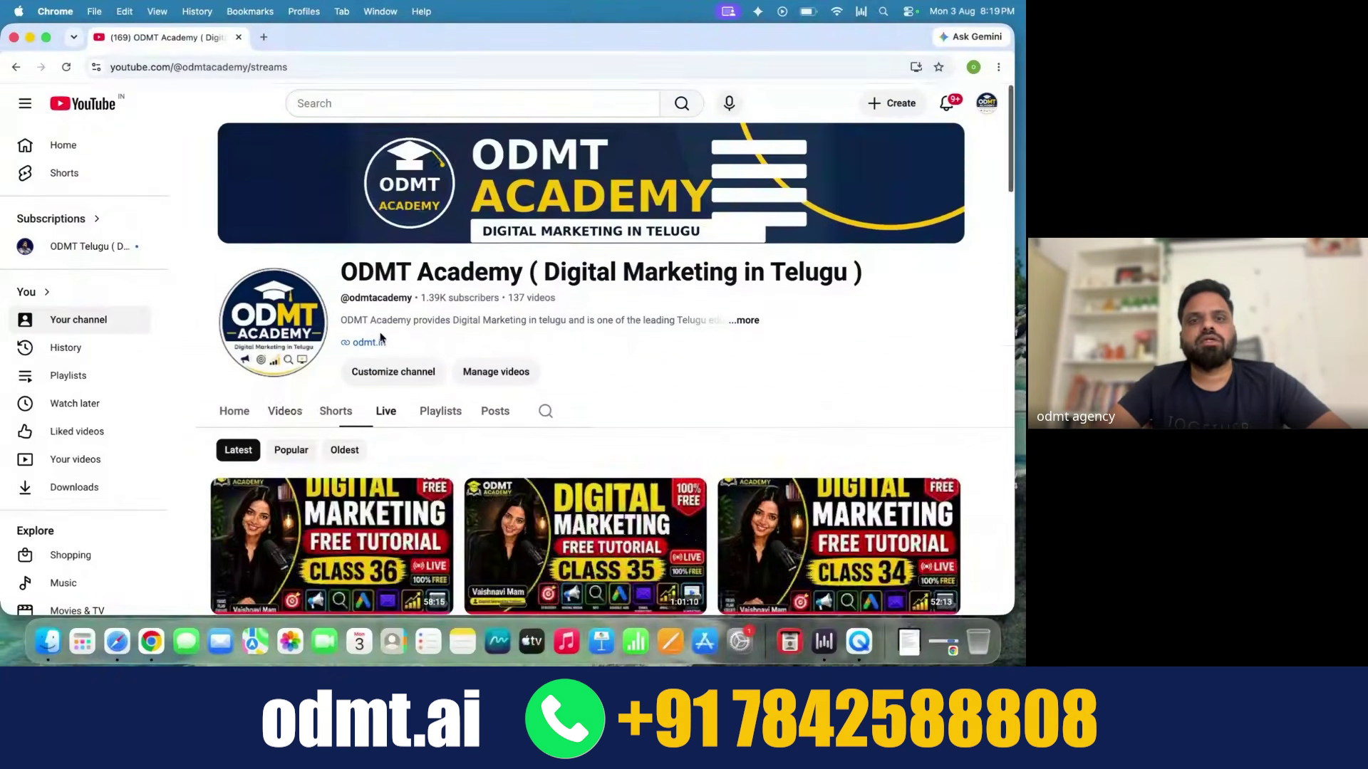
Step: Switch to the browser window with ChatGPT and open StreamYard in a new tab
{"action": "key", "text": "ctrl+Up"}
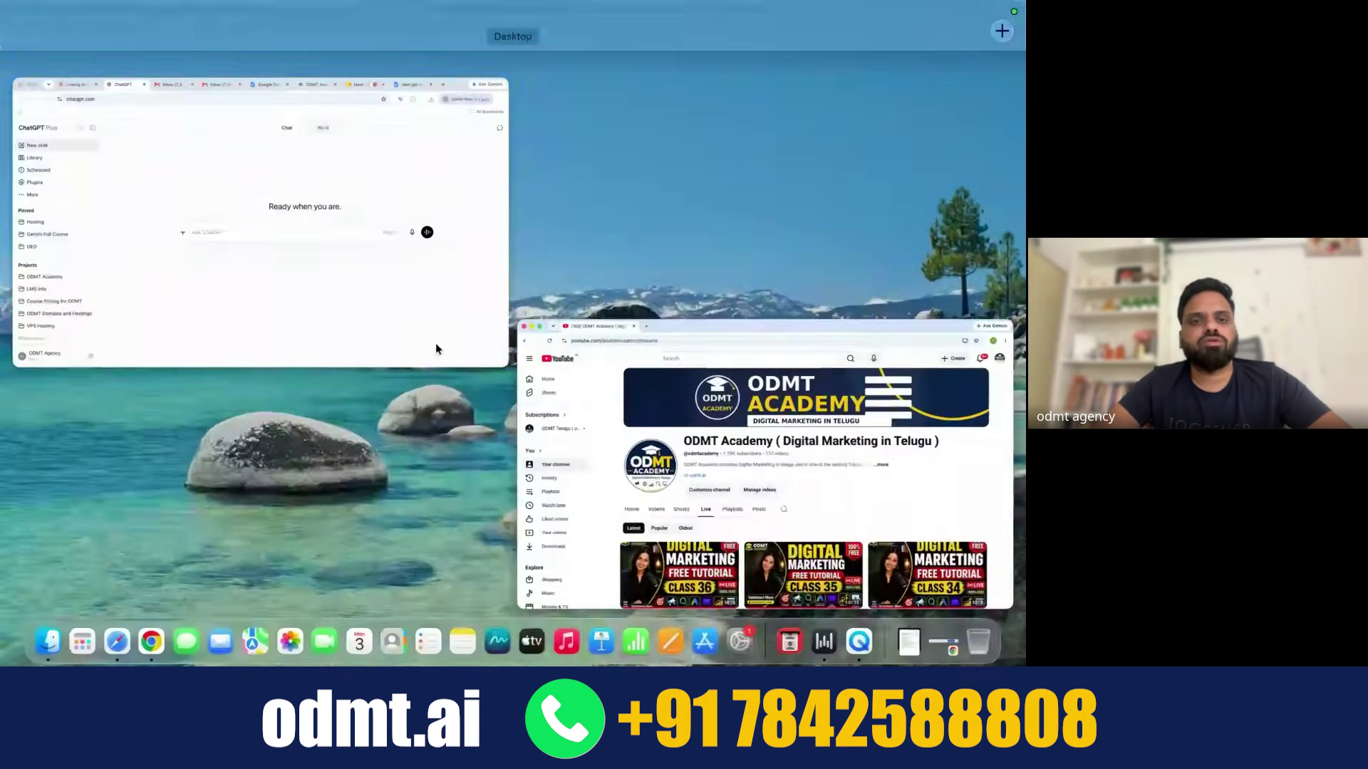
{"action": "left_click", "coordinate": [435, 344]}
{"action": "left_click", "coordinate": [881, 40]}
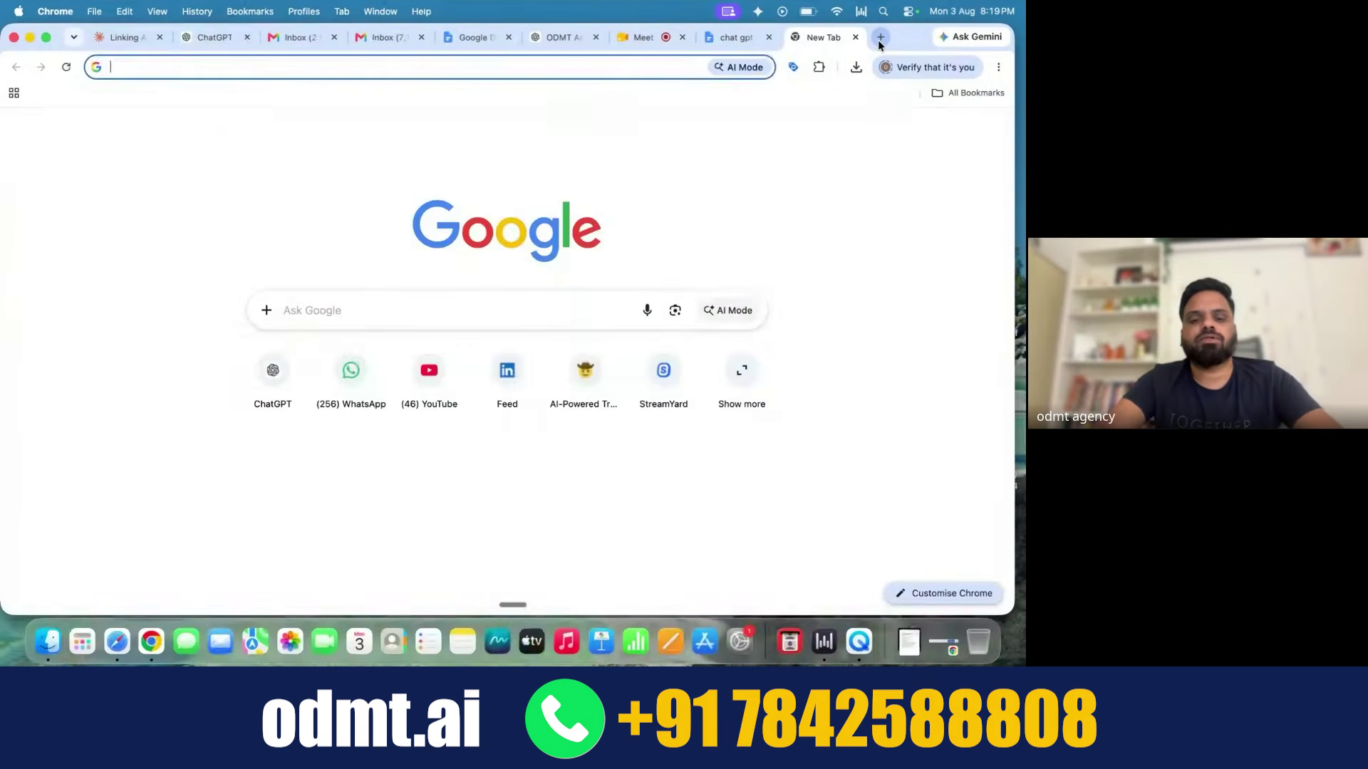
{"action": "type", "text": "strea"}
{"action": "key", "text": "Return"}
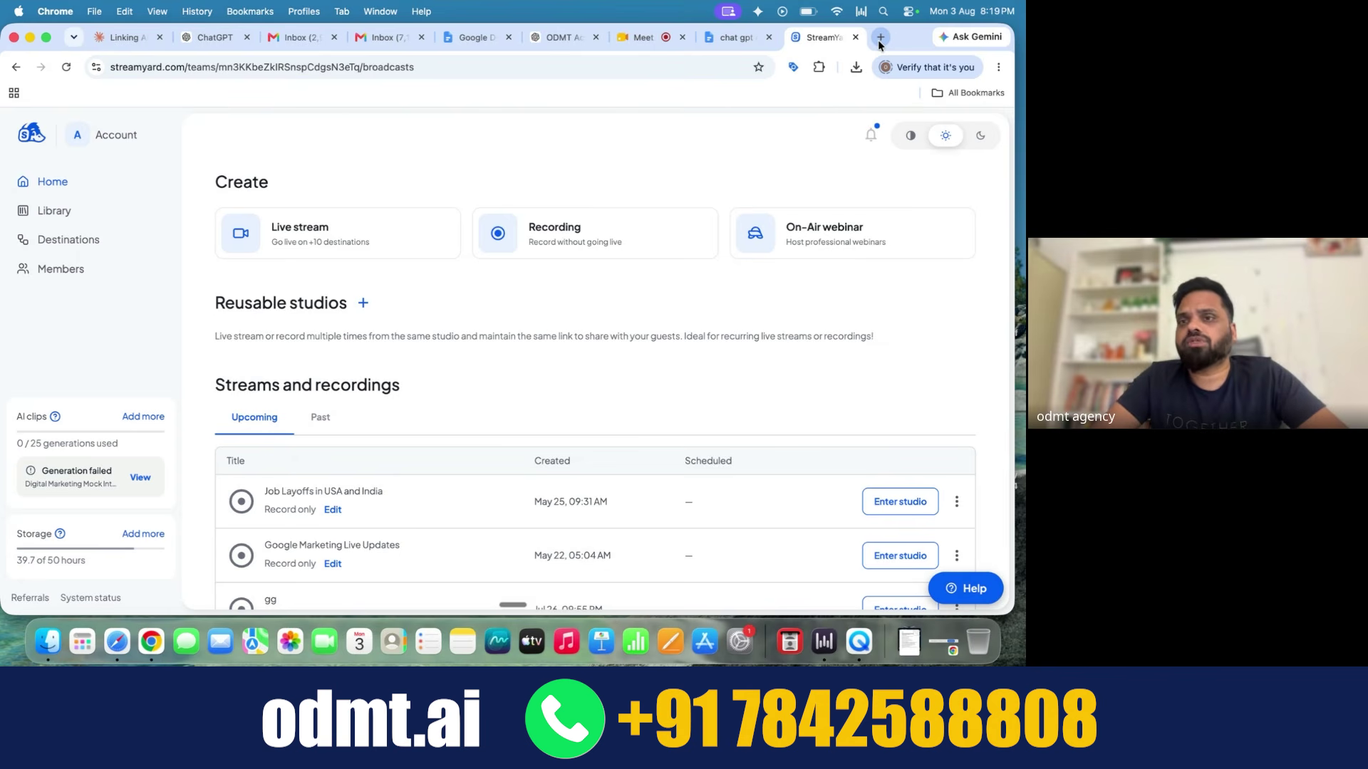
Step: Return to the YouTube window and open the channel's content list in YouTube Studio
{"action": "key", "text": "ctrl+Up"}
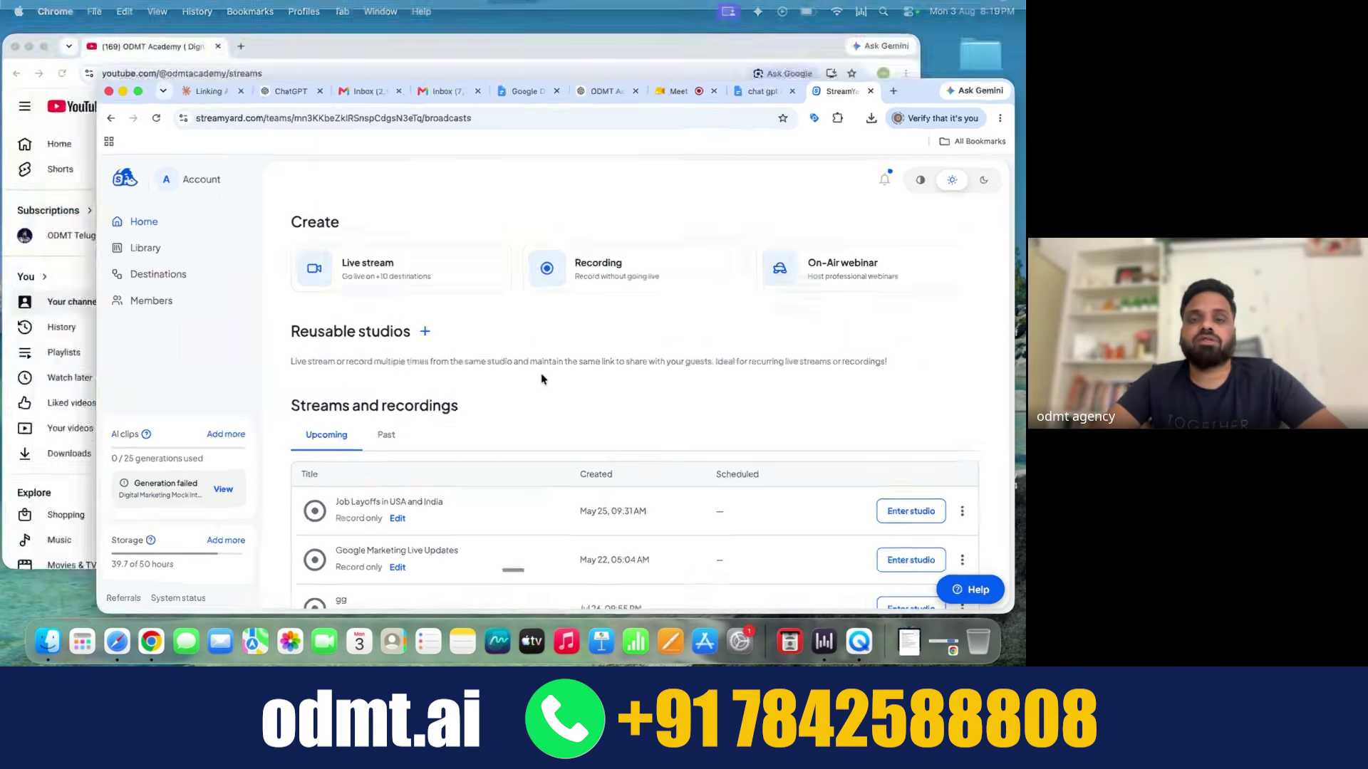
{"action": "left_click", "coordinate": [394, 288]}
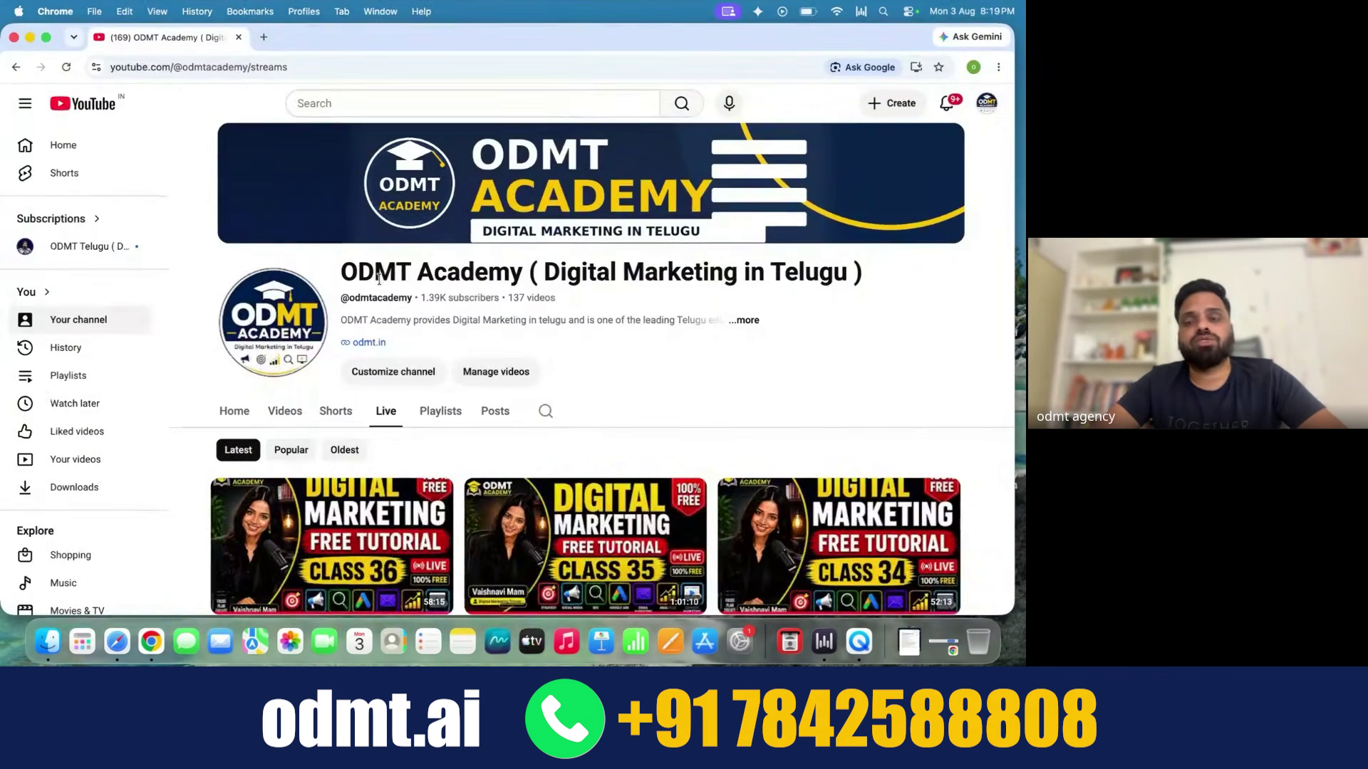
{"action": "left_click", "coordinate": [987, 102]}
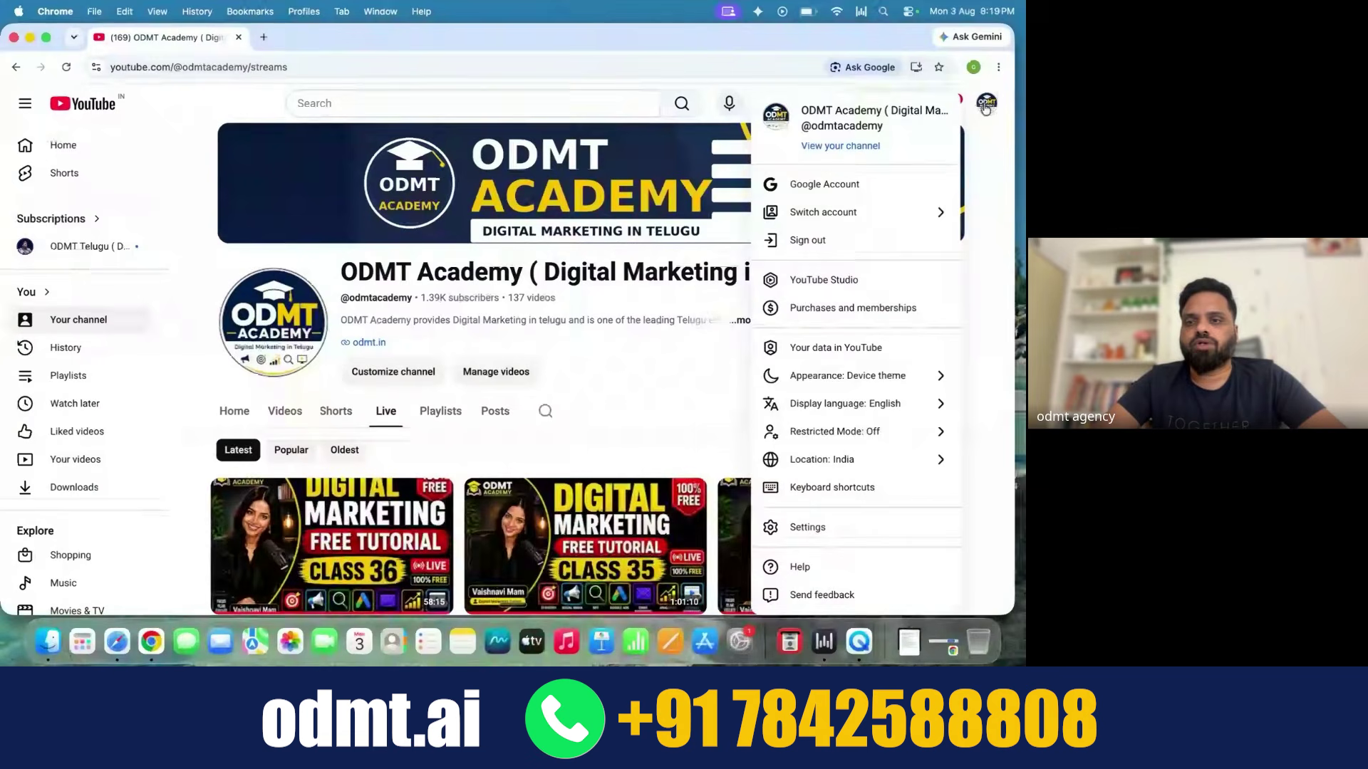
{"action": "left_click", "coordinate": [812, 278]}
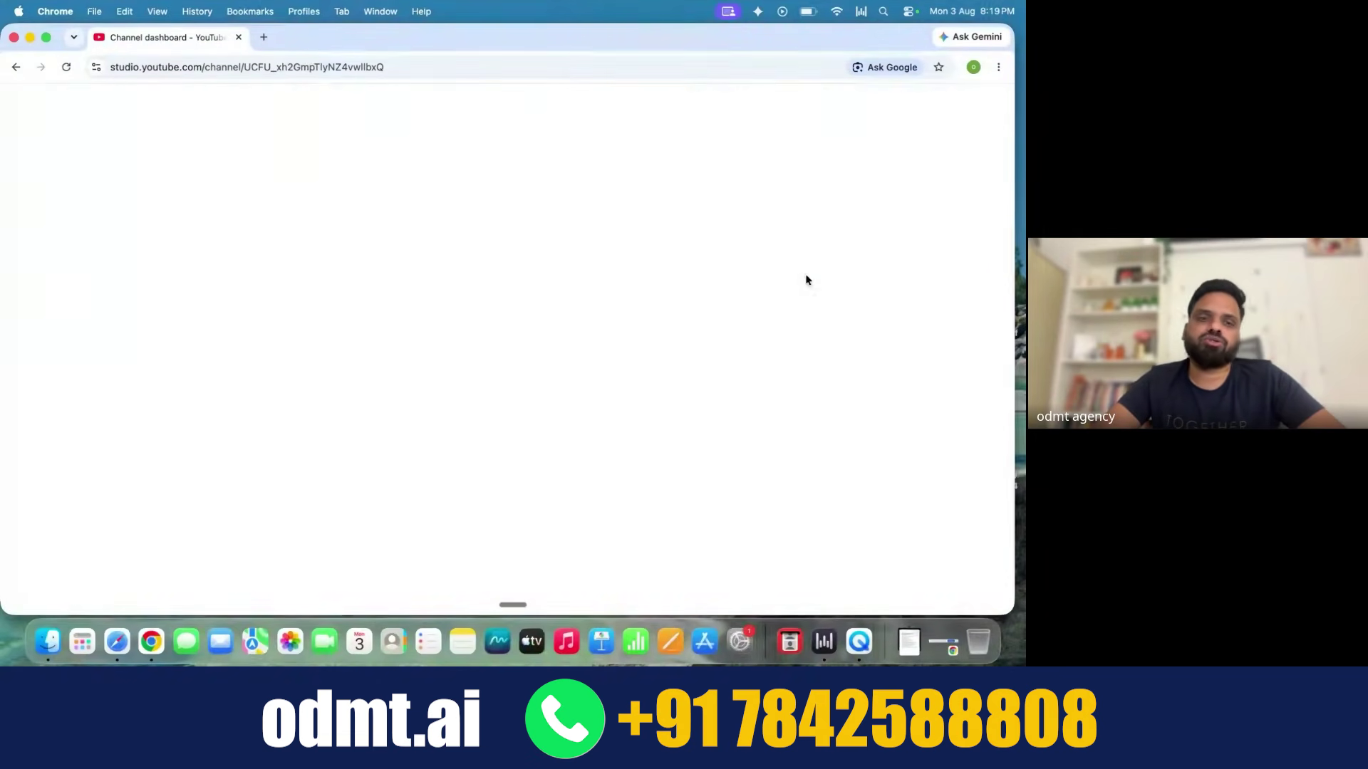
{"action": "left_click", "coordinate": [76, 319]}
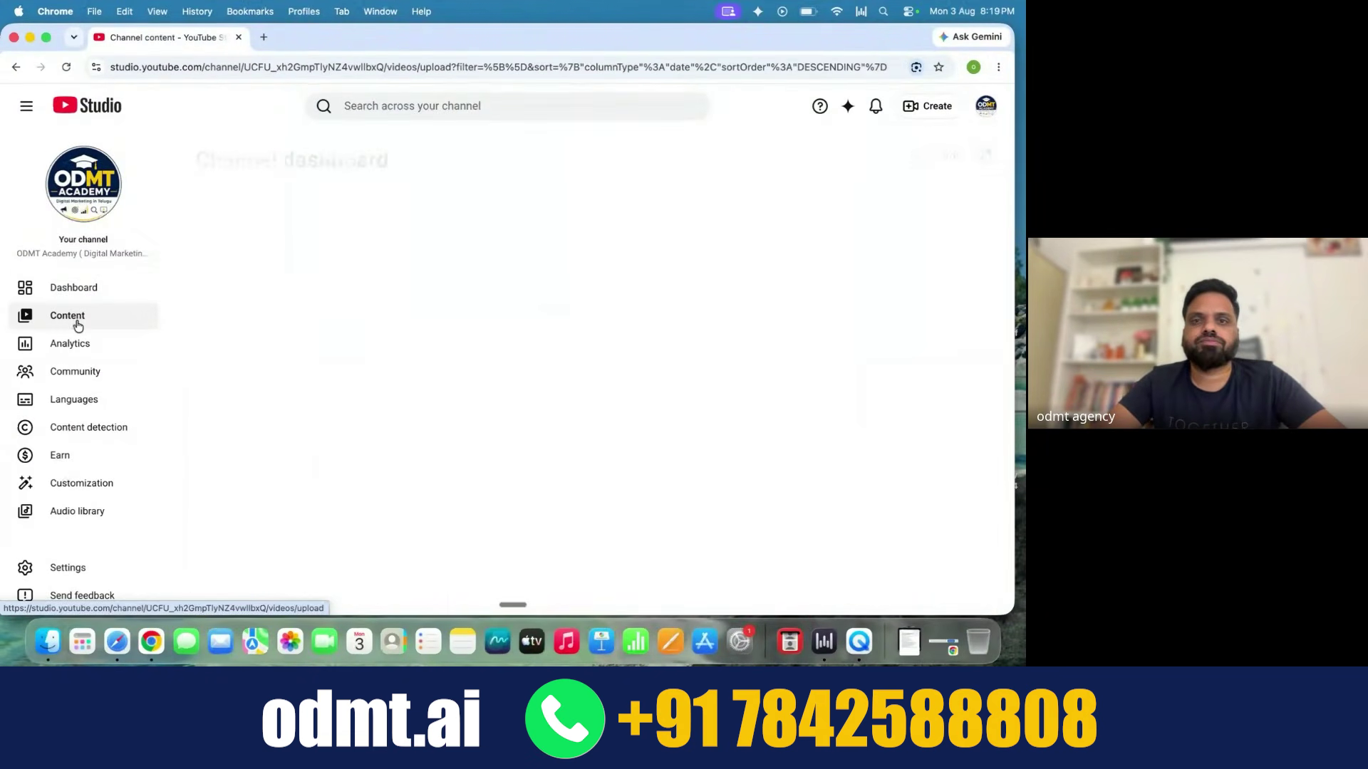
Step: Download the scheduled video "Google ads Class-7 [Display Network]" from the channel's content list
{"action": "key", "text": "ctrl+Up"}
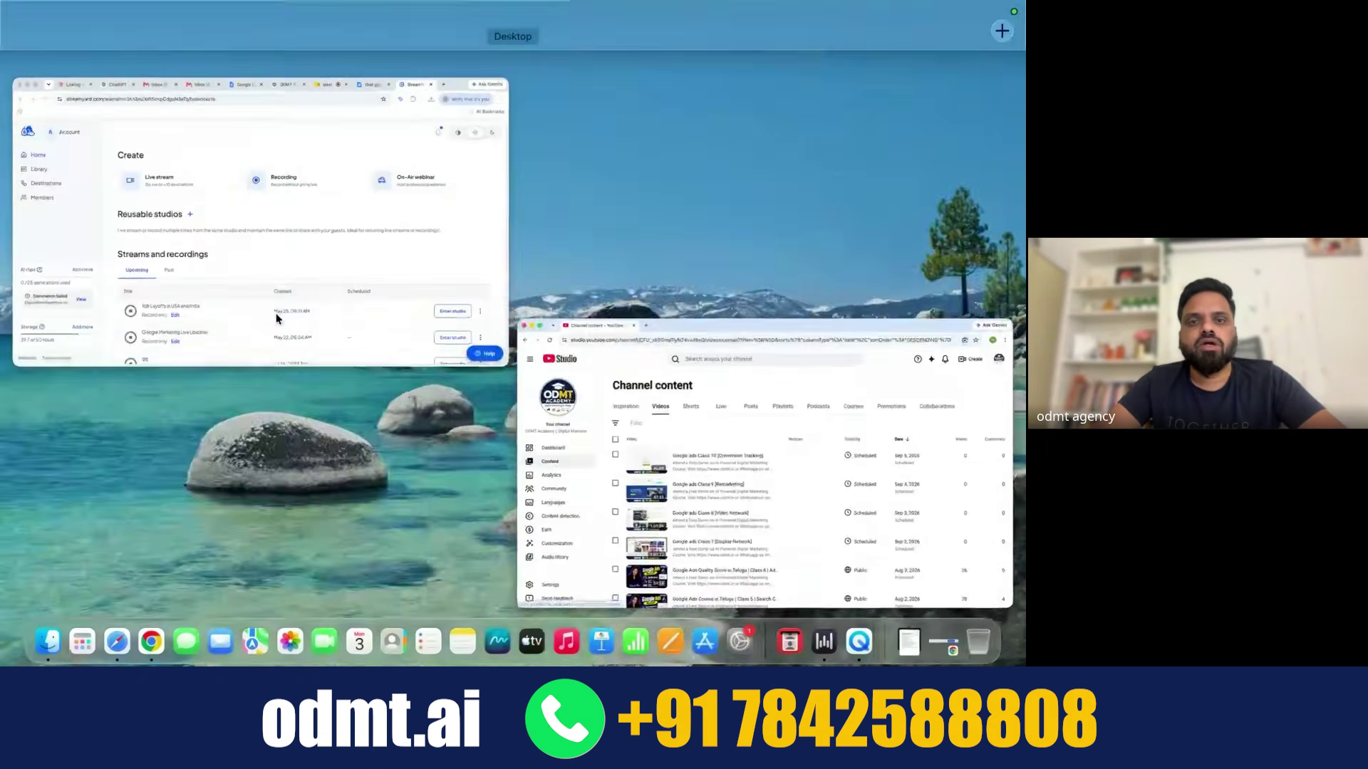
{"action": "left_click", "coordinate": [632, 449]}
{"action": "scroll", "coordinate": [498, 491], "scroll_direction": "down", "scroll_amount": 2}
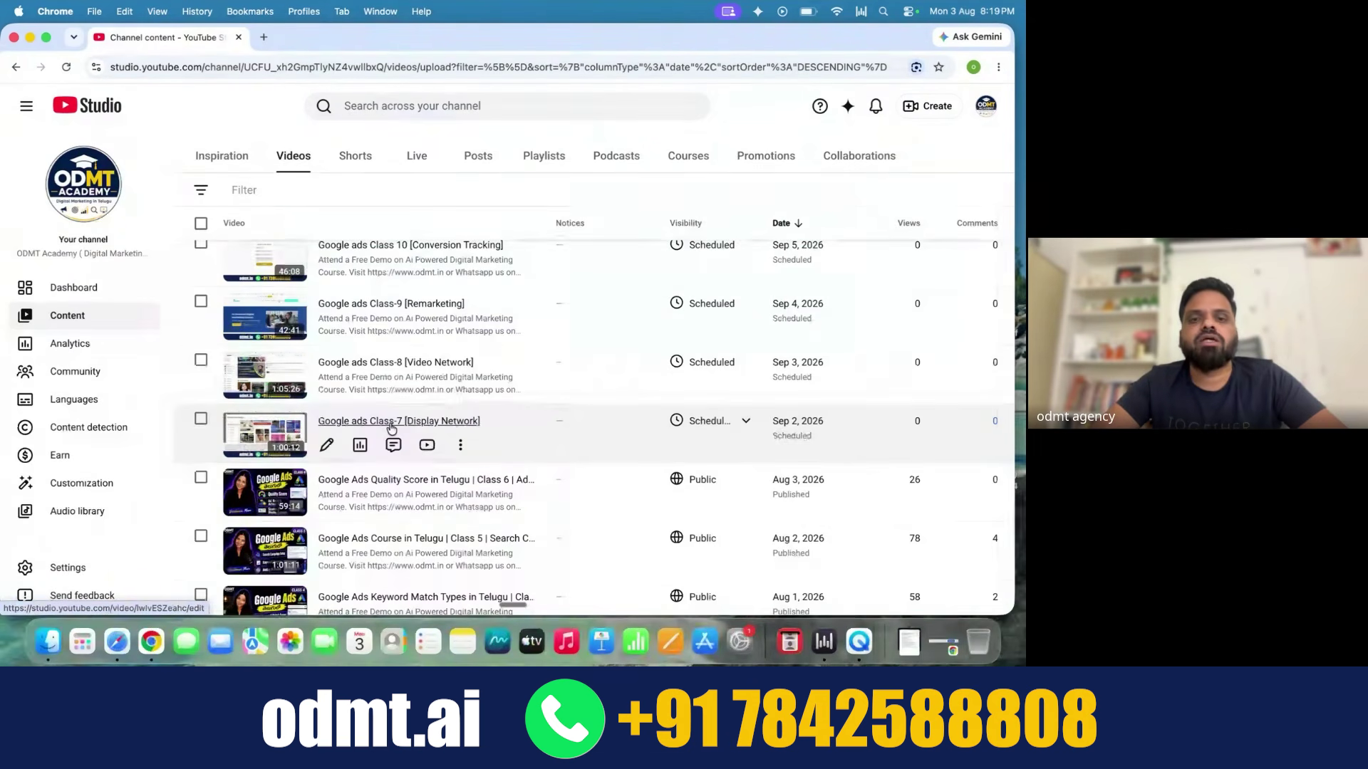
{"action": "left_click", "coordinate": [460, 443]}
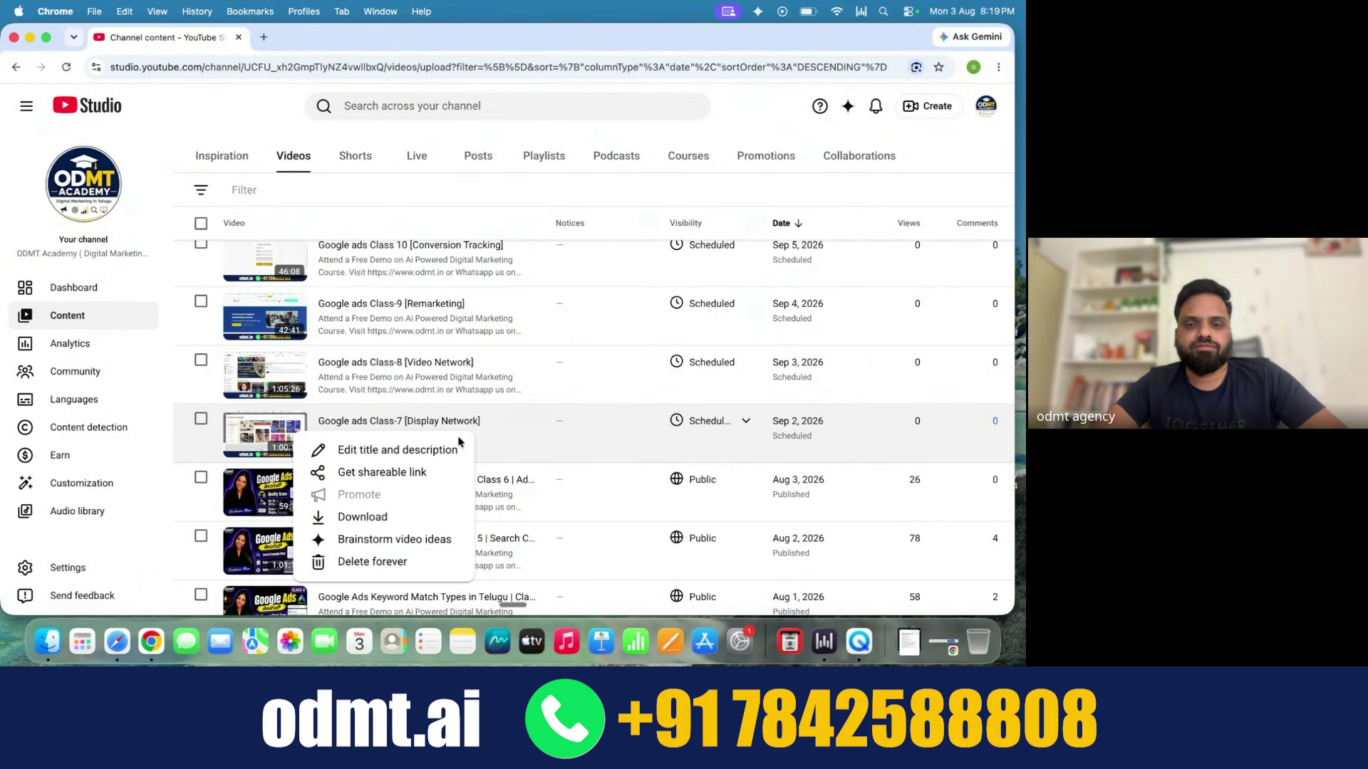
{"action": "left_click", "coordinate": [360, 518]}
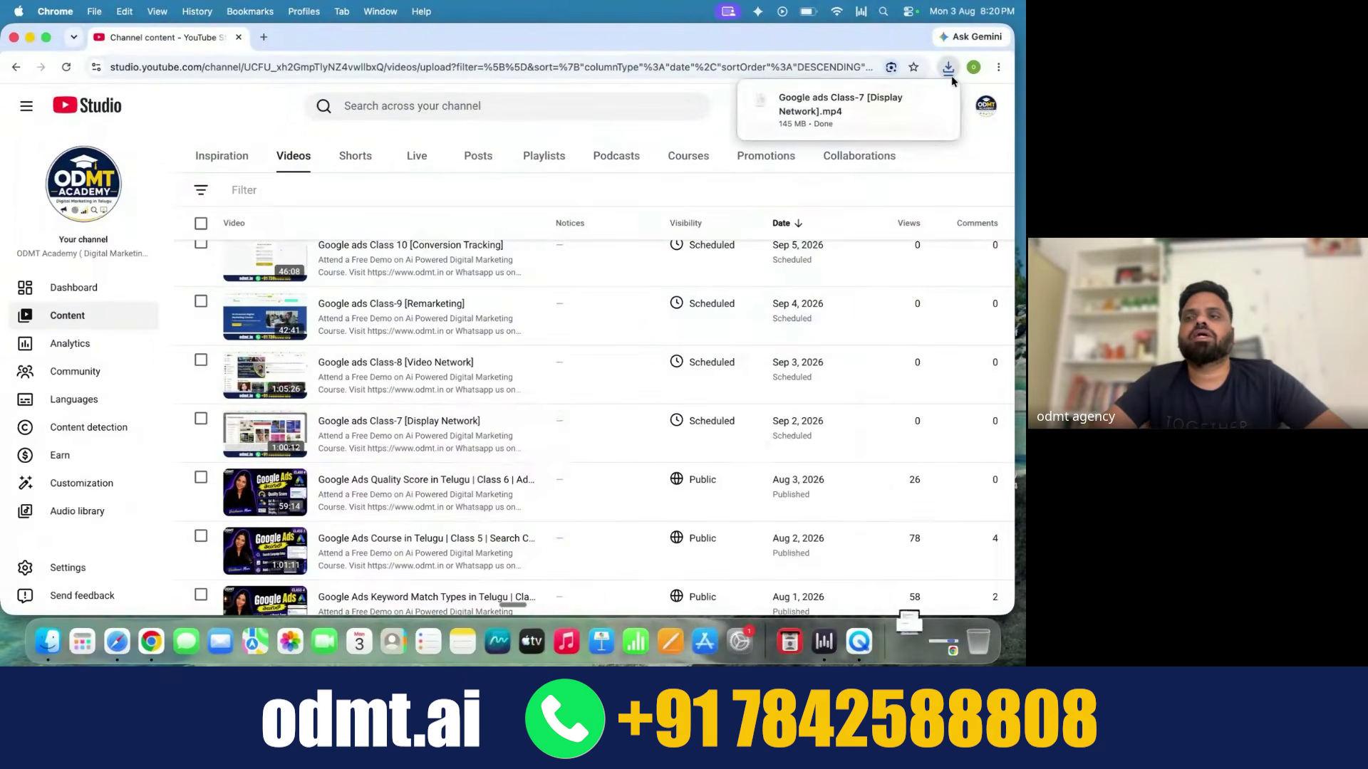
Step: Switch to StreamYard and create a live stream from a pre-recorded video with the ODMT YouTube channel as destination
{"action": "key", "text": "ctrl+Up"}
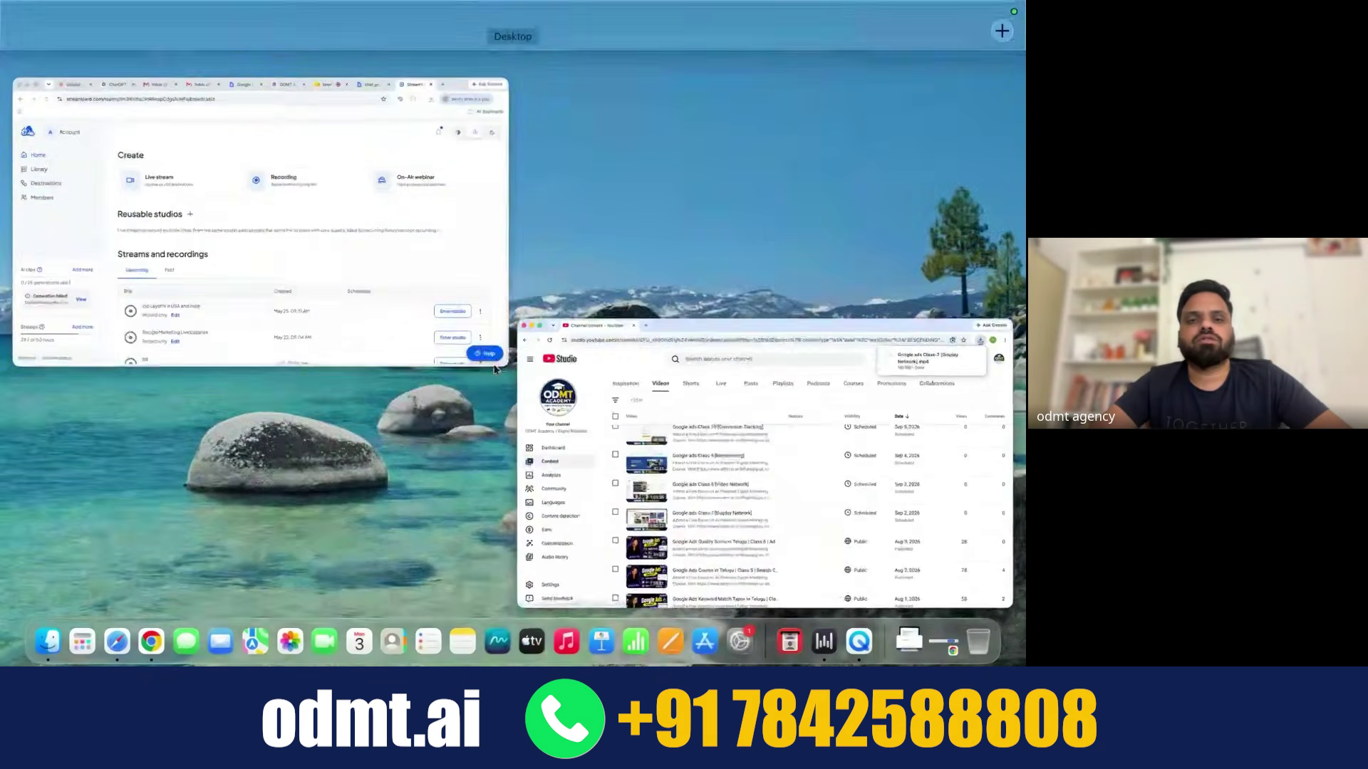
{"action": "left_click", "coordinate": [363, 294]}
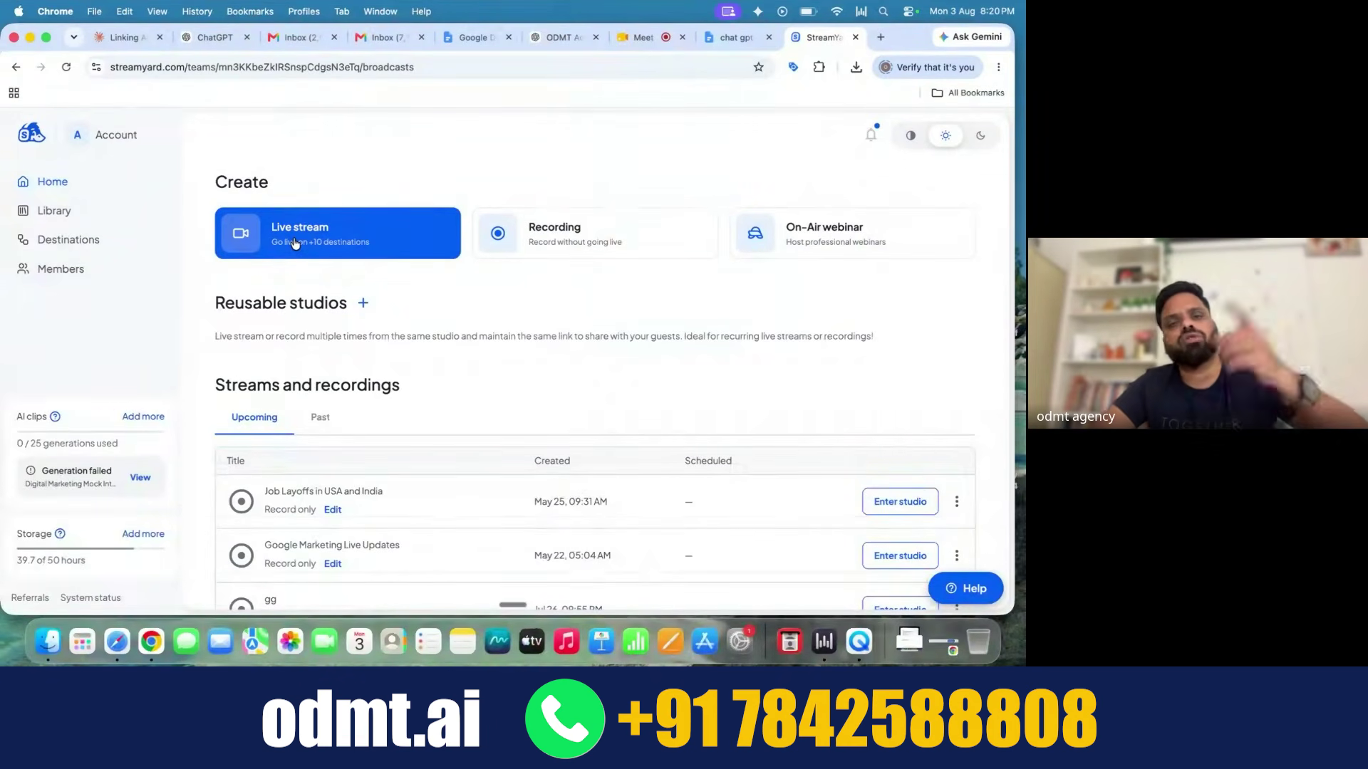
{"action": "left_click", "coordinate": [295, 244]}
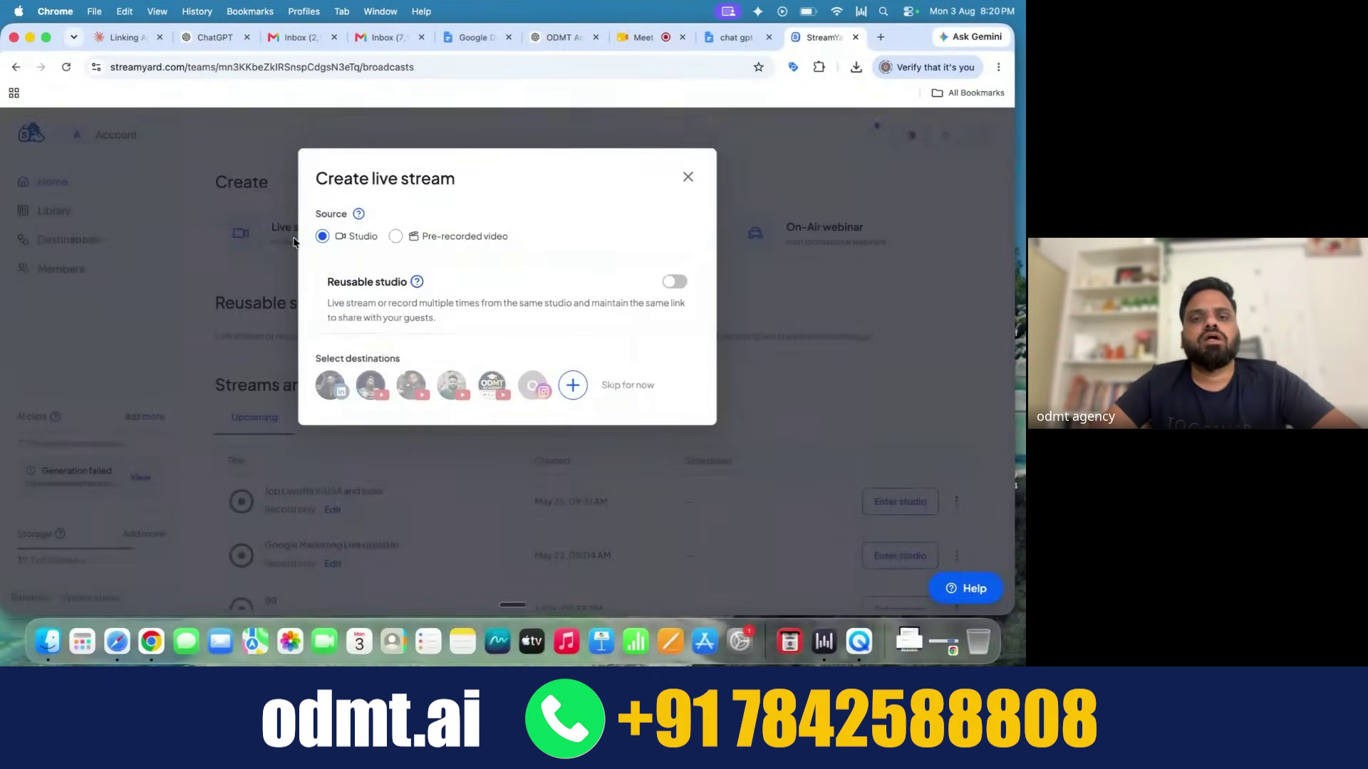
{"action": "left_click", "coordinate": [396, 237]}
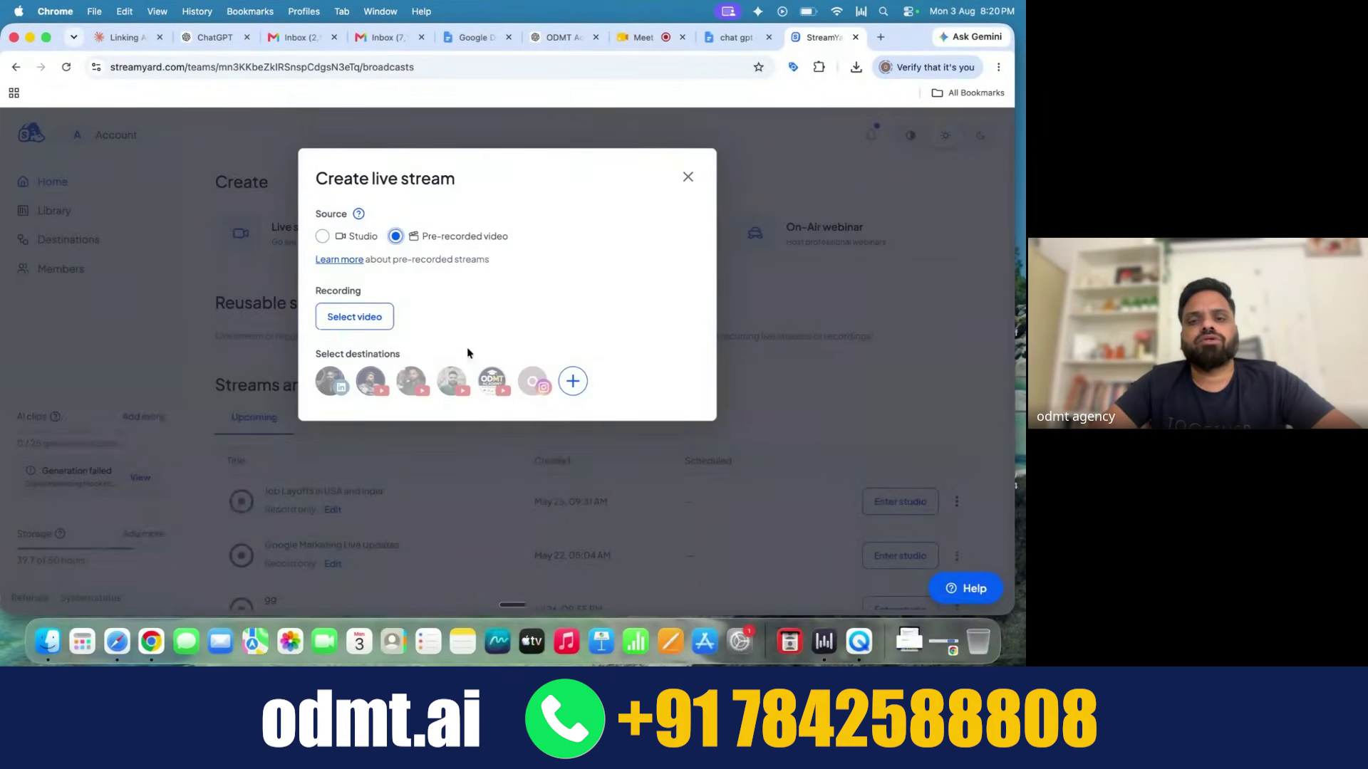
{"action": "left_click", "coordinate": [492, 380]}
Step: Upload "Google ads Class-7 [Display Network].mp4" from the Downloads folder as the live stream's recording
{"action": "left_click", "coordinate": [328, 318]}
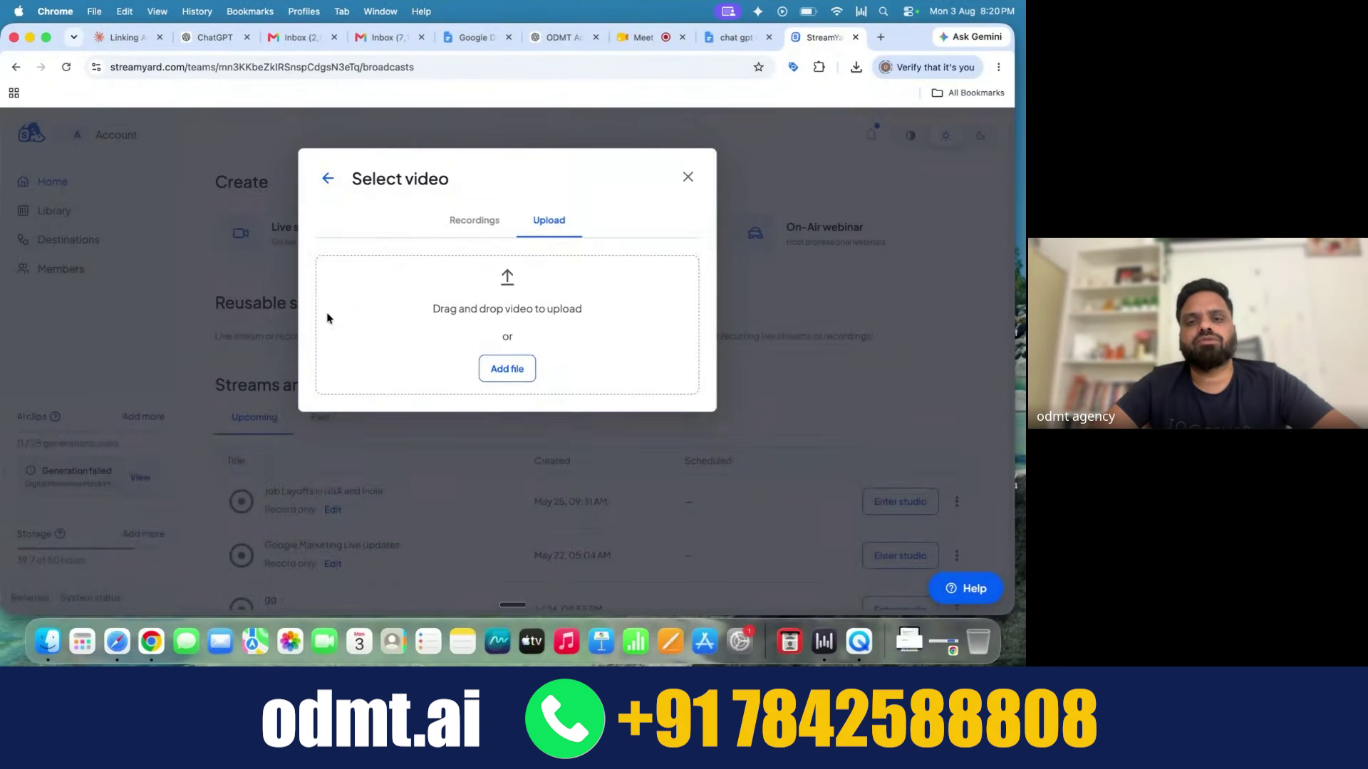
{"action": "left_click", "coordinate": [517, 366]}
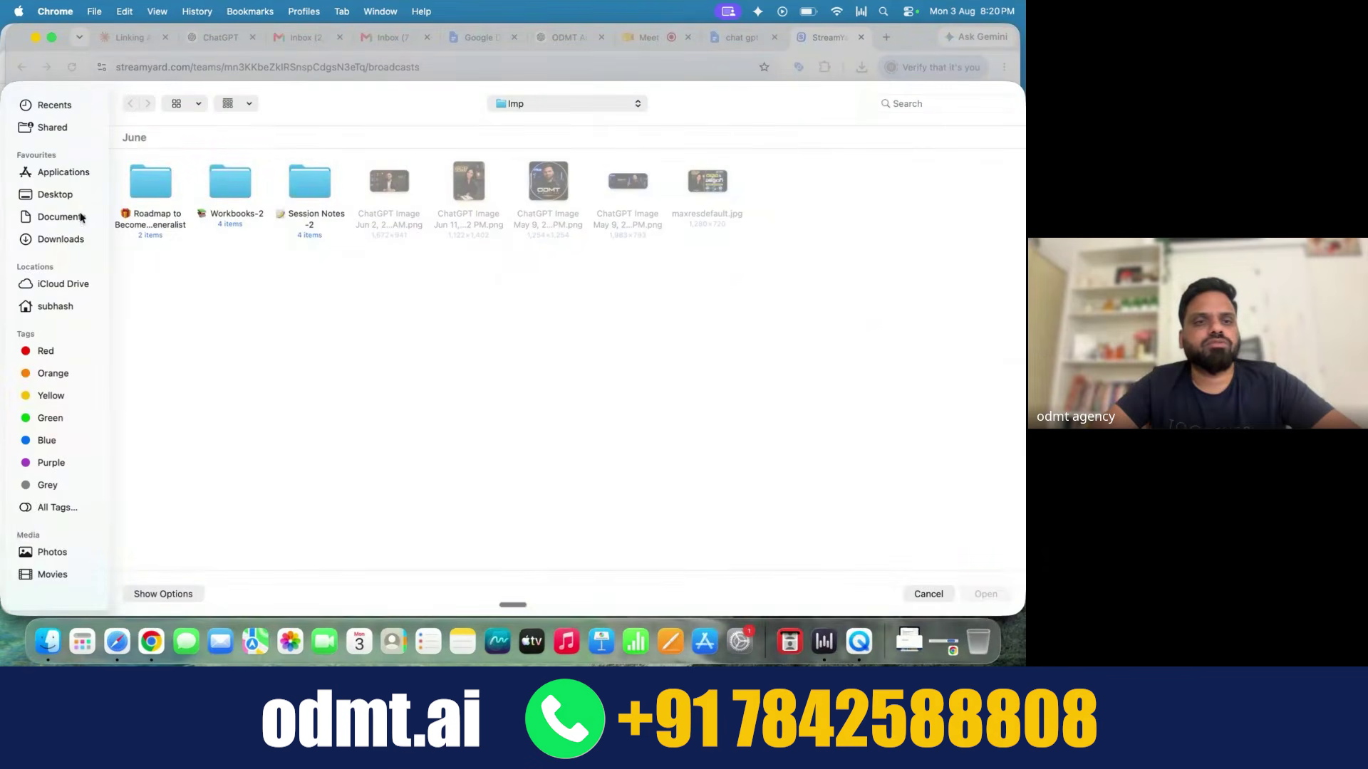
{"action": "left_click", "coordinate": [60, 239]}
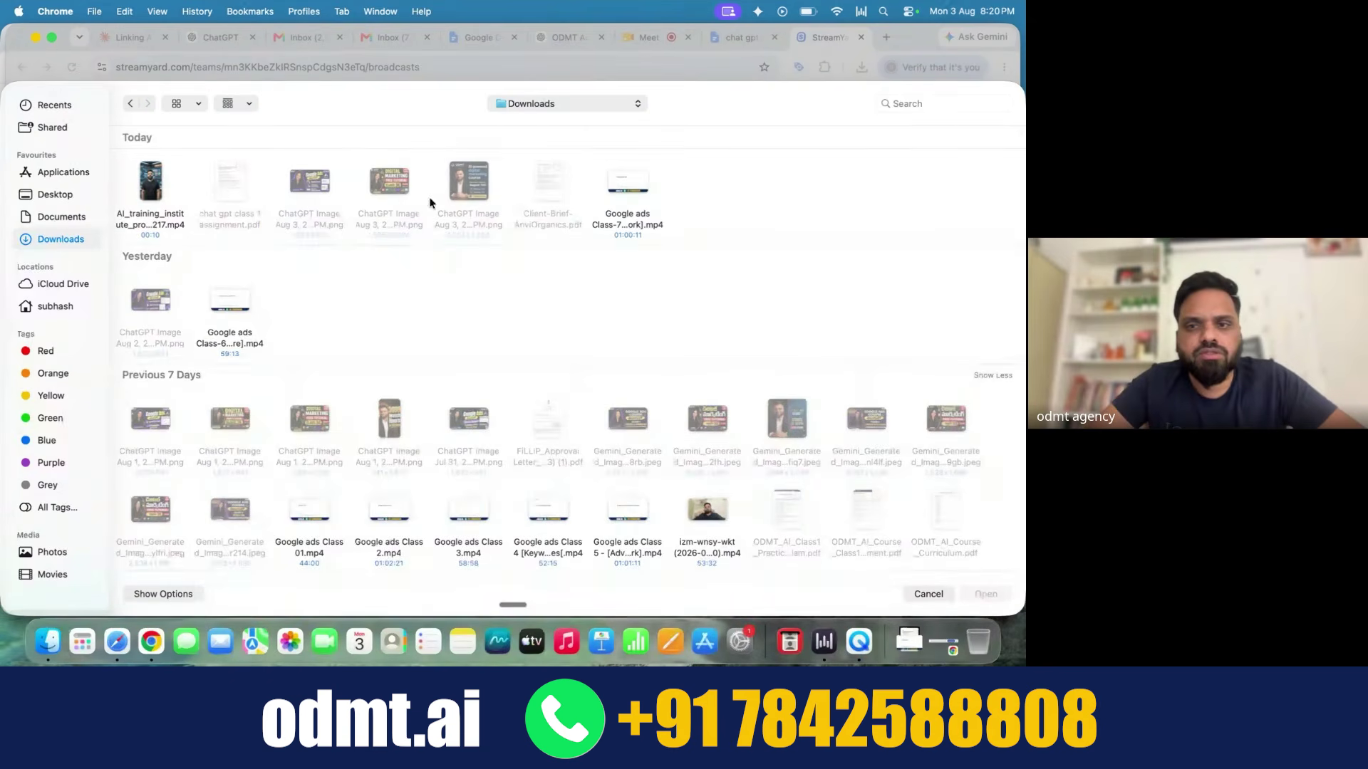
{"action": "left_click", "coordinate": [641, 188]}
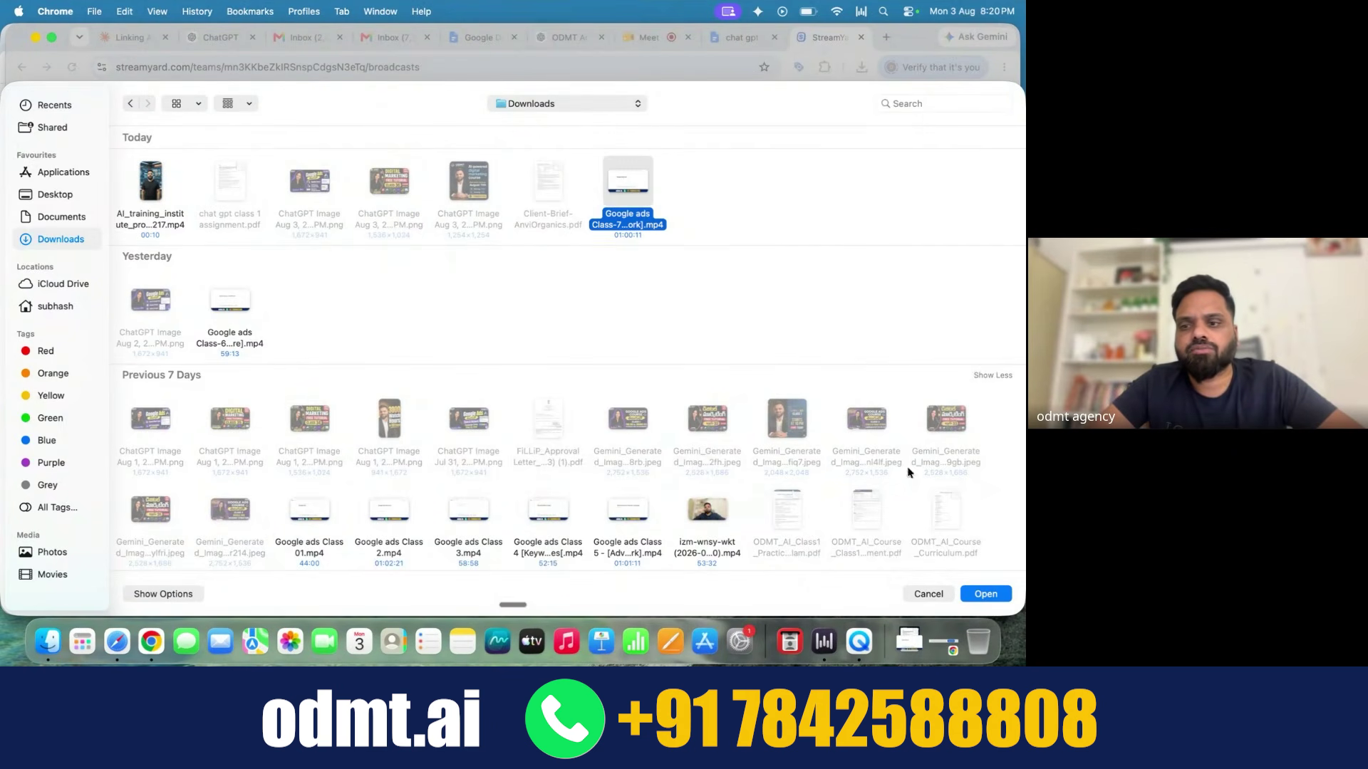
{"action": "left_click", "coordinate": [983, 594]}
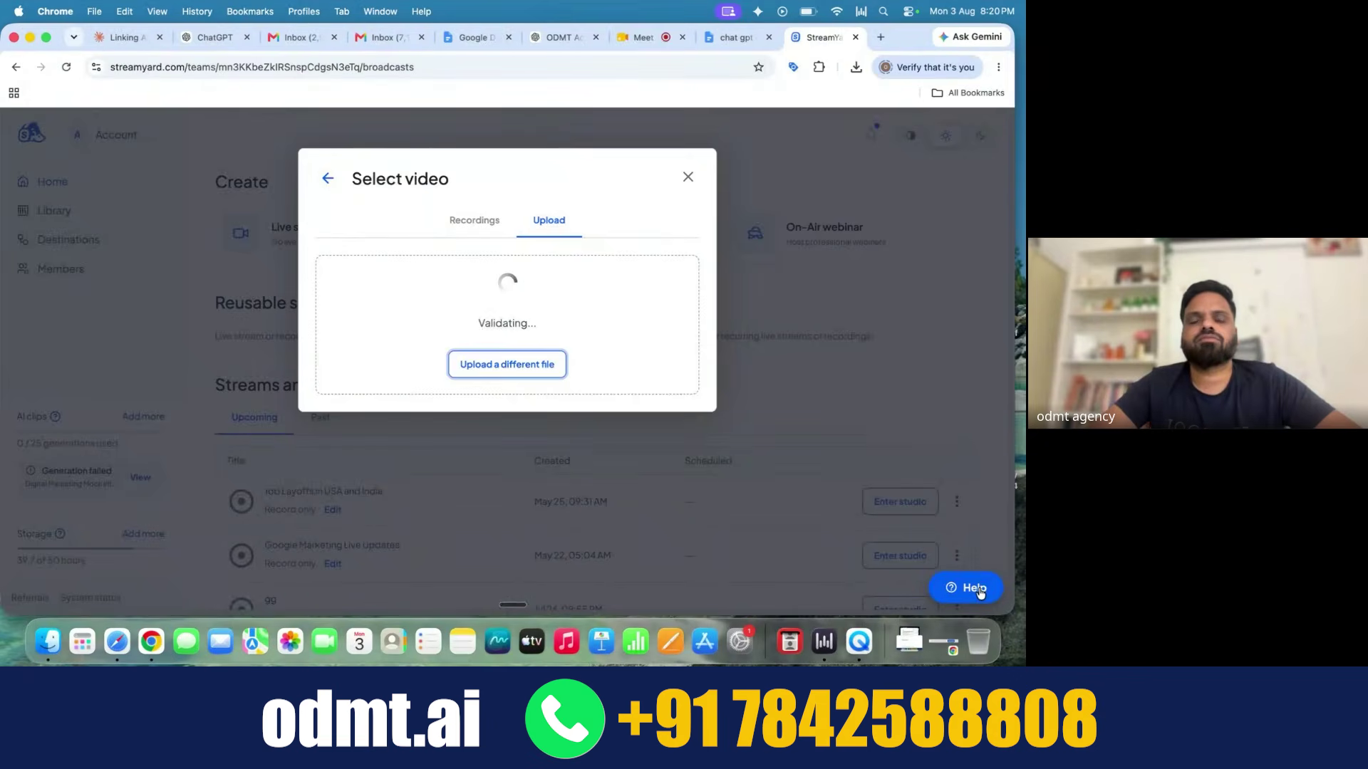
{"action": "scroll", "coordinate": [585, 452], "scroll_direction": "down", "scroll_amount": 3}
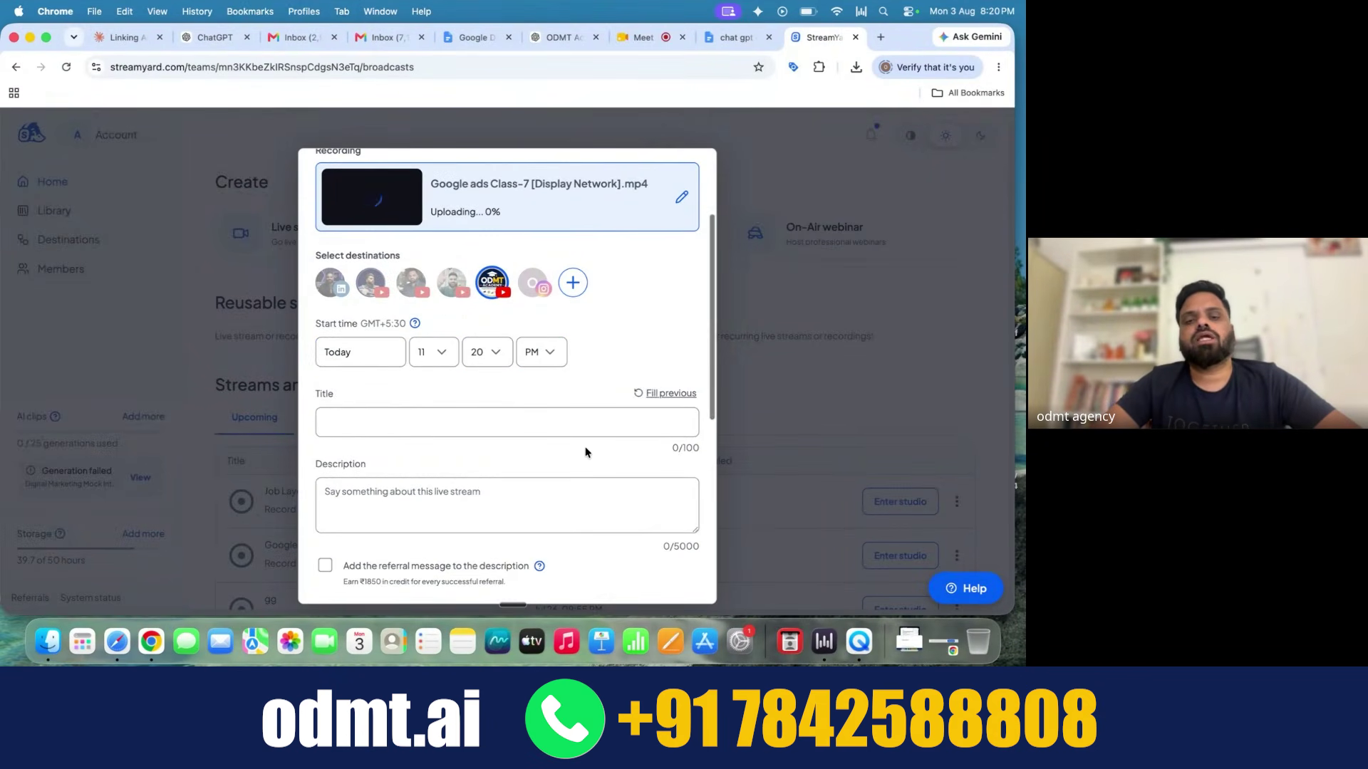
Step: Switch to the YouTube Studio browser window, open ChatGPT in a new tab and dismiss the personalized replies notice
{"action": "scroll", "coordinate": [383, 491], "scroll_direction": "down", "scroll_amount": 2}
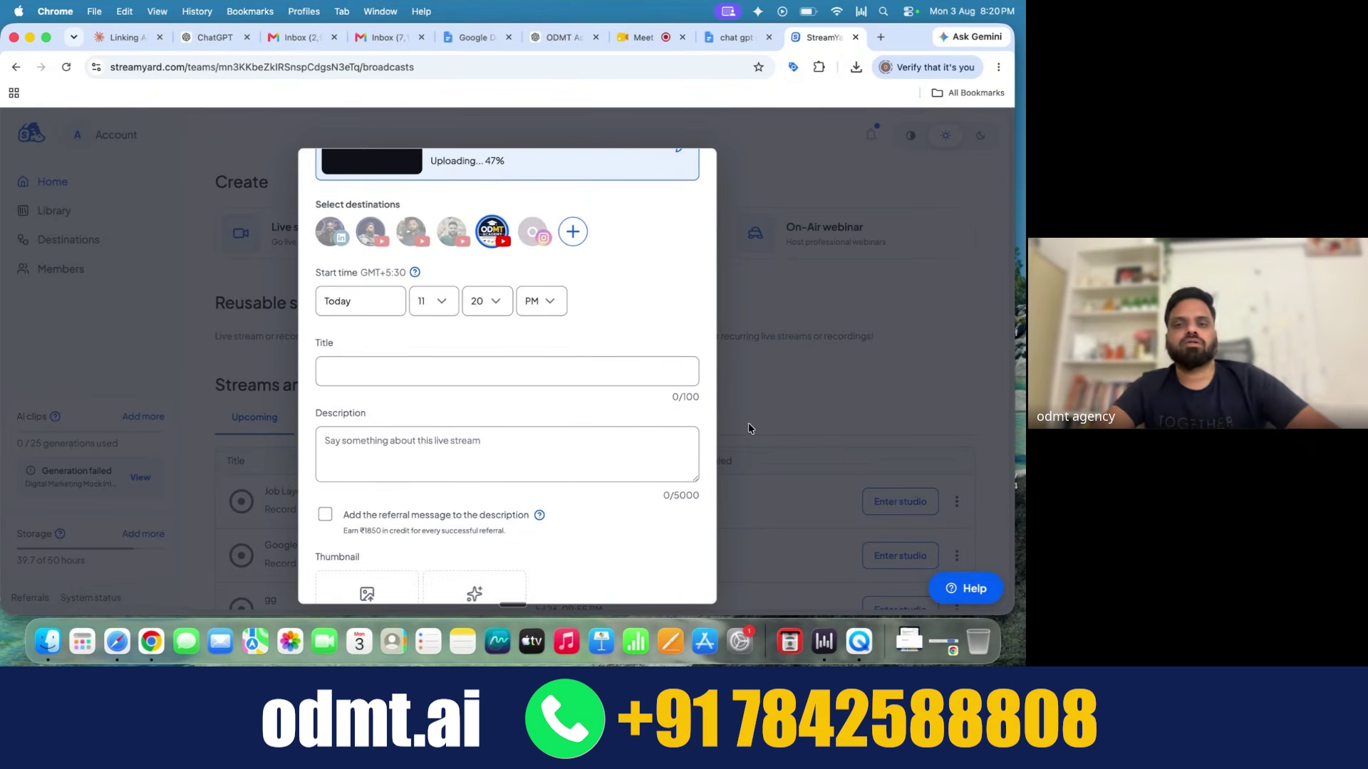
{"action": "key", "text": "ctrl+Up"}
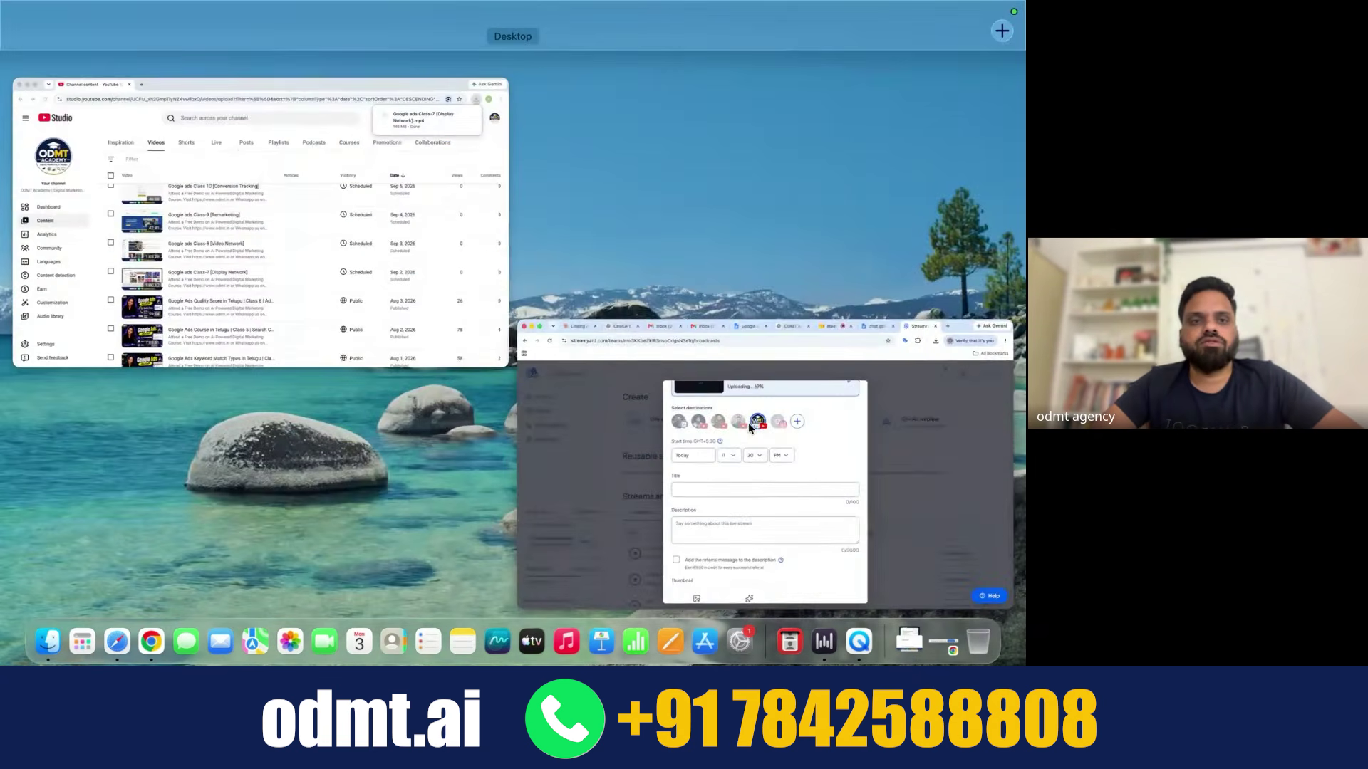
{"action": "left_click", "coordinate": [322, 273]}
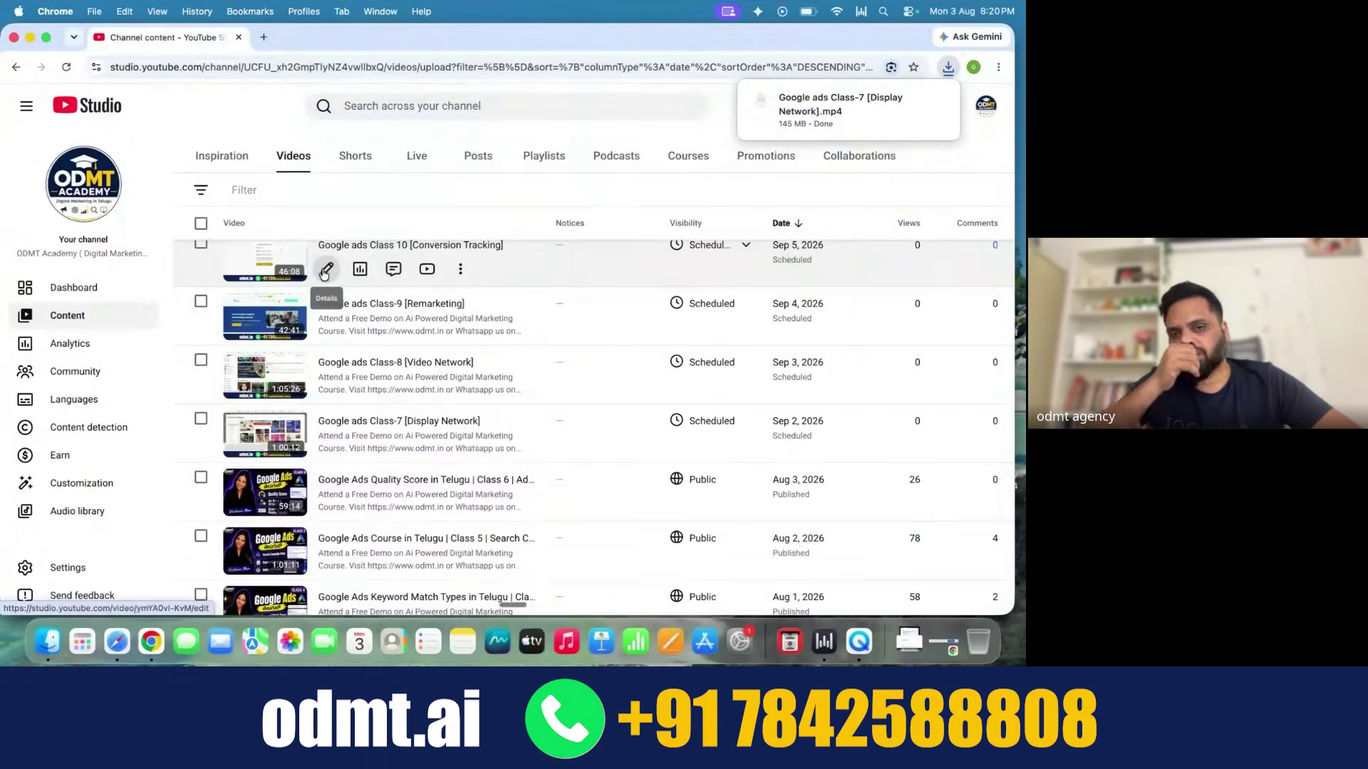
{"action": "left_click", "coordinate": [263, 37]}
{"action": "type", "text": "chat"}
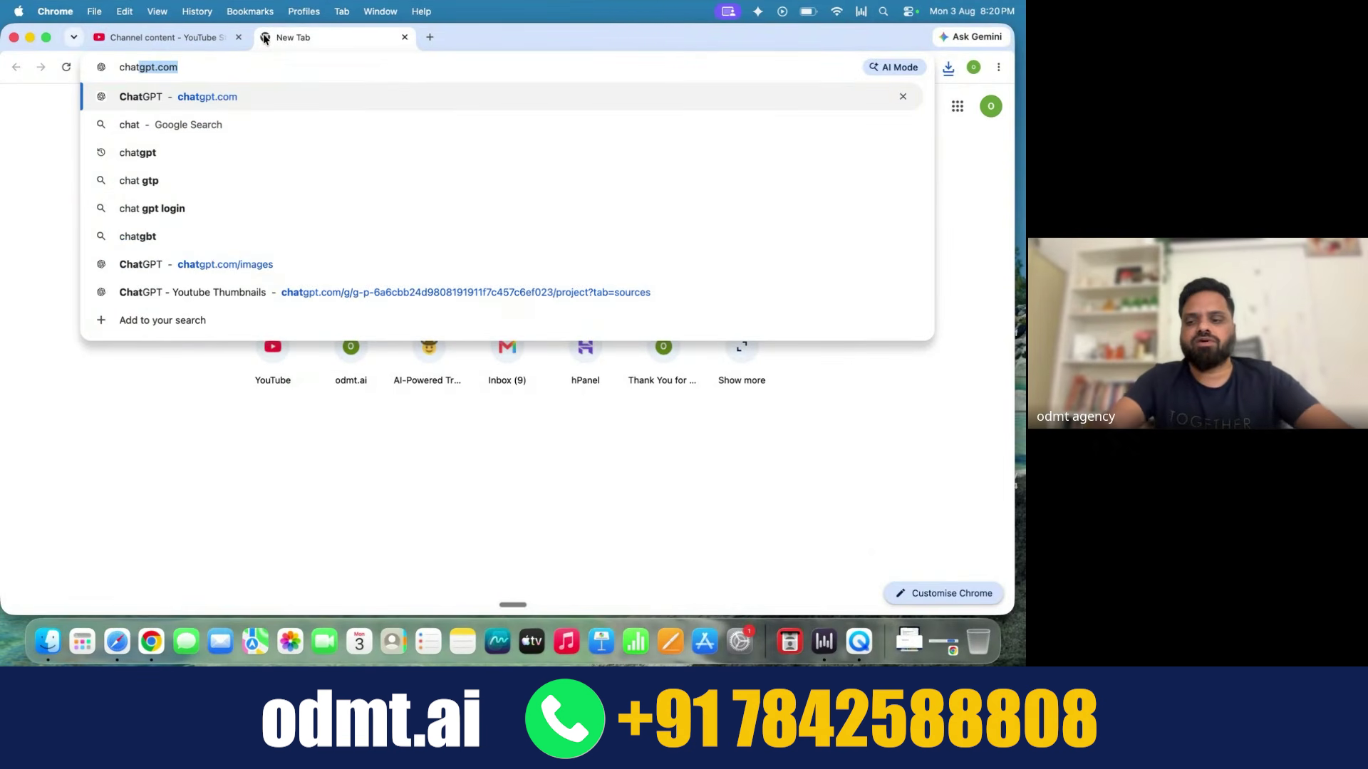
{"action": "key", "text": "Return"}
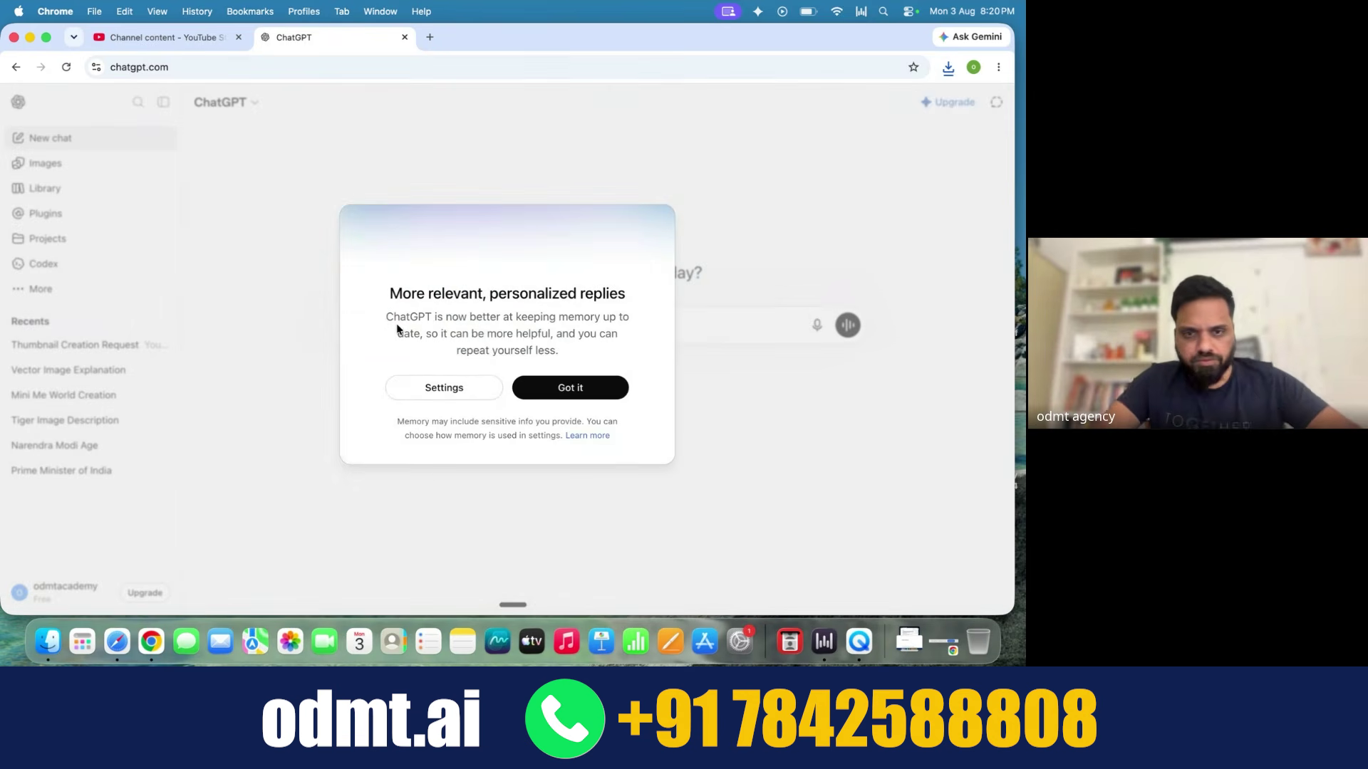
{"action": "left_click", "coordinate": [569, 387]}
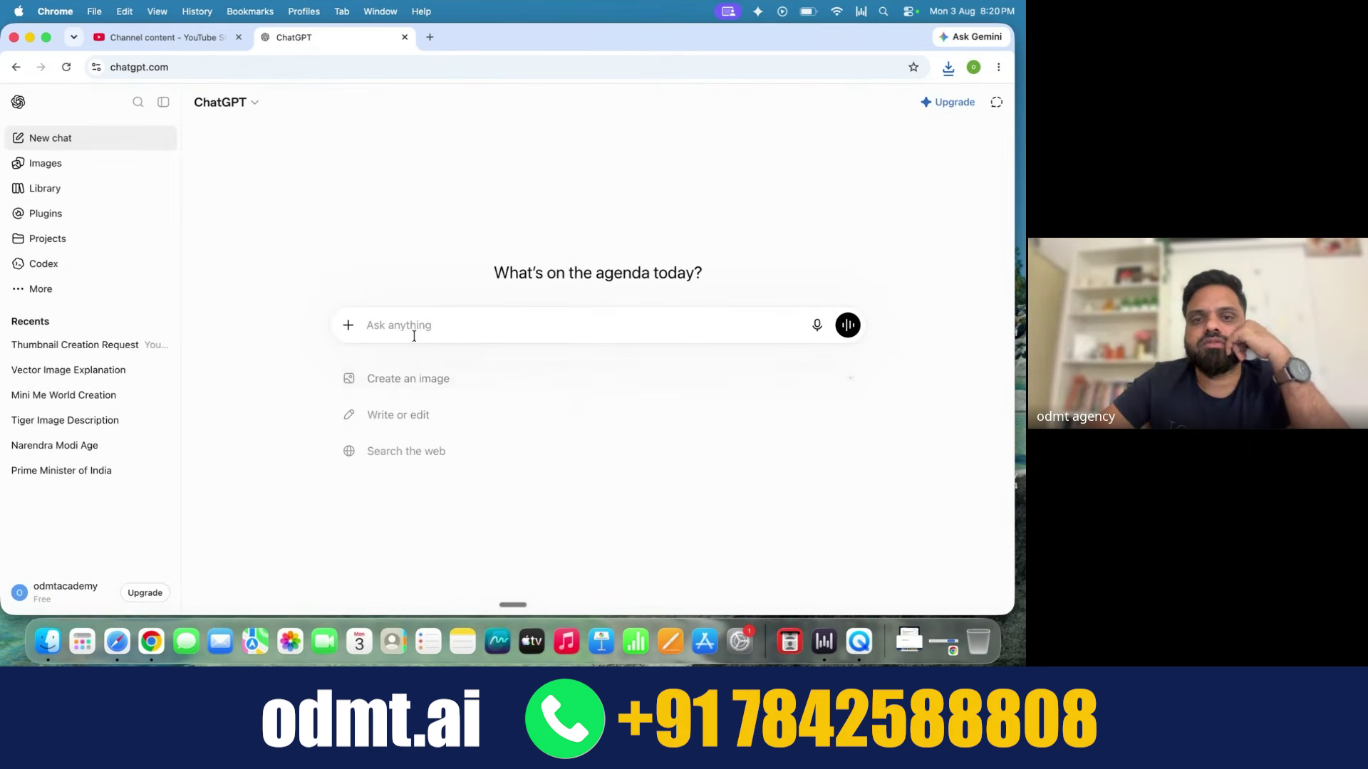
Step: Ask ChatGPT for a video thumbnail reading "Google Ads Display Network Tutorial in Telugu" with ODMT Academy as a logo at the top left or right
{"action": "left_click", "coordinate": [397, 324]}
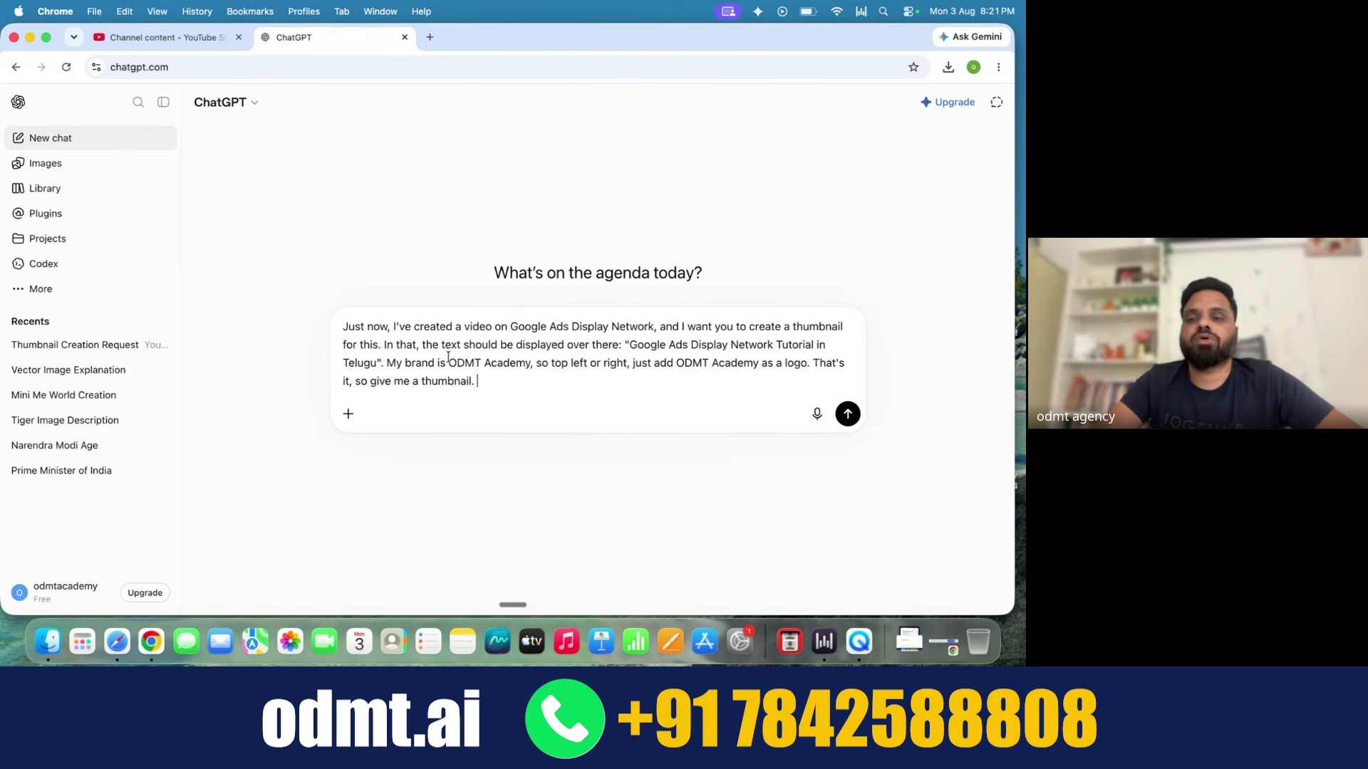
{"action": "left_click", "coordinate": [843, 415]}
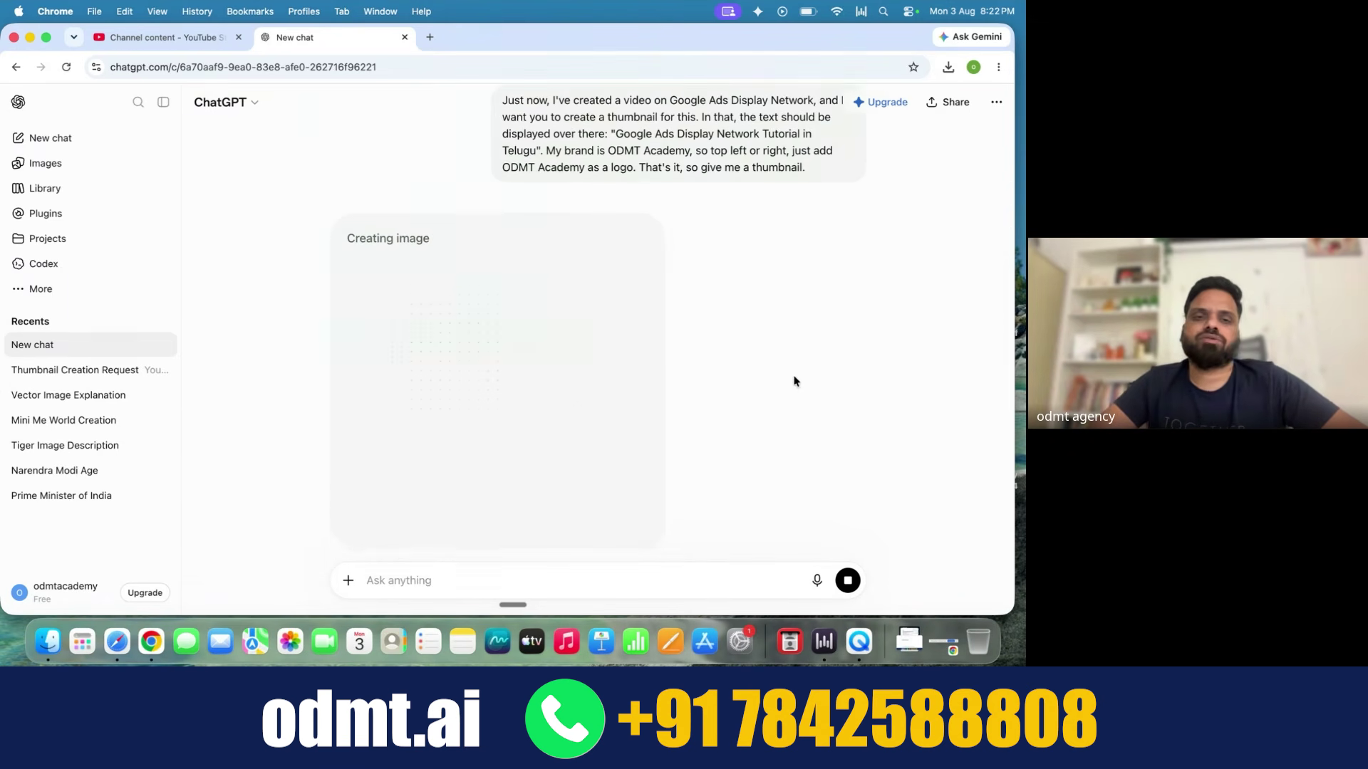
{"action": "scroll", "coordinate": [795, 381], "scroll_direction": "down", "scroll_amount": 2}
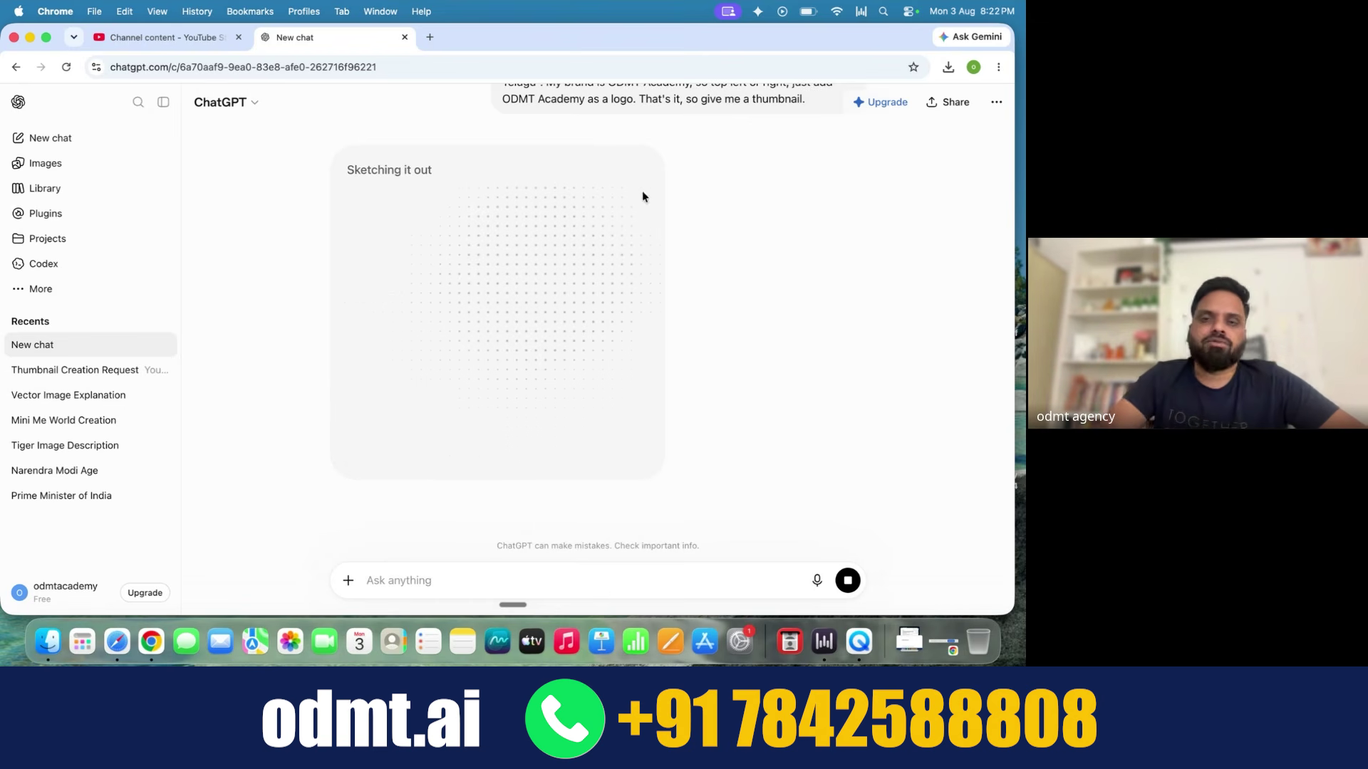
{"action": "scroll", "coordinate": [574, 336], "scroll_direction": "down", "scroll_amount": 5}
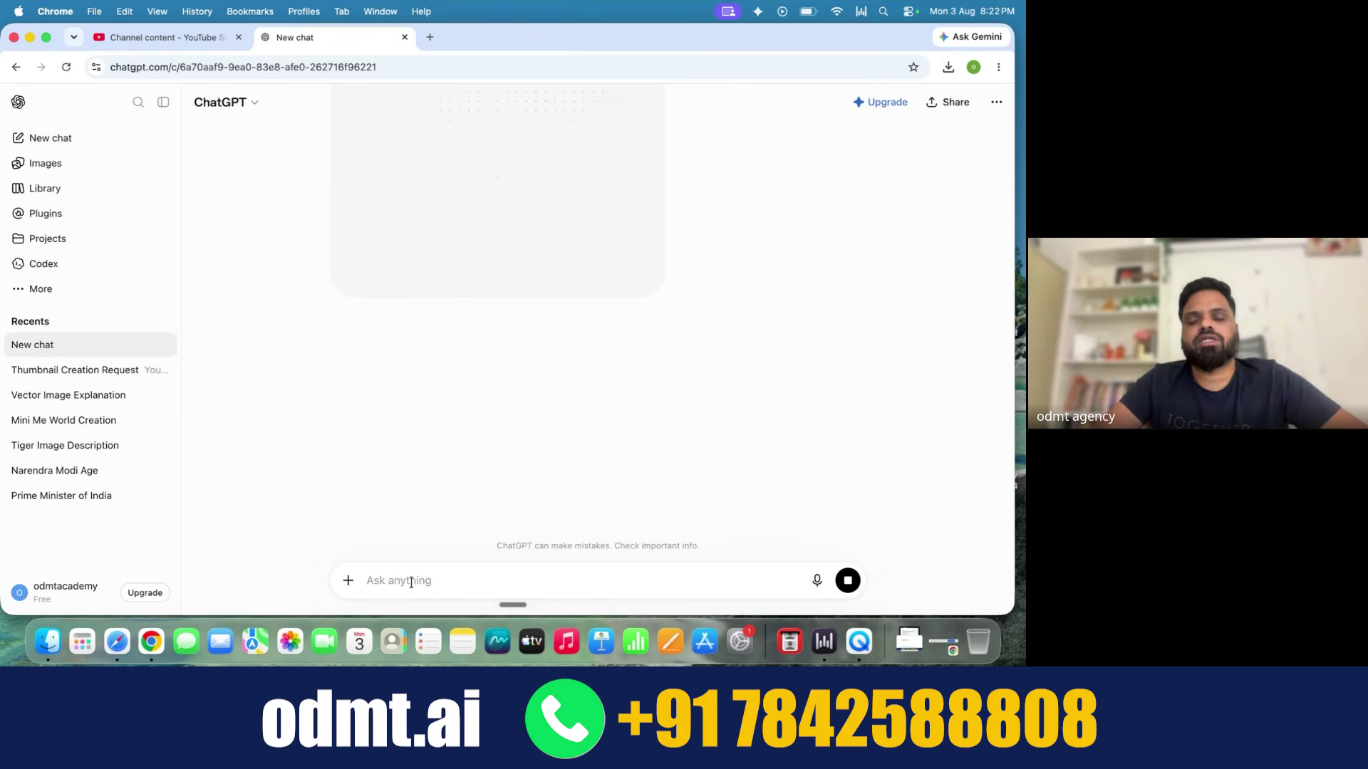
{"action": "scroll", "coordinate": [499, 475], "scroll_direction": "up", "scroll_amount": 5}
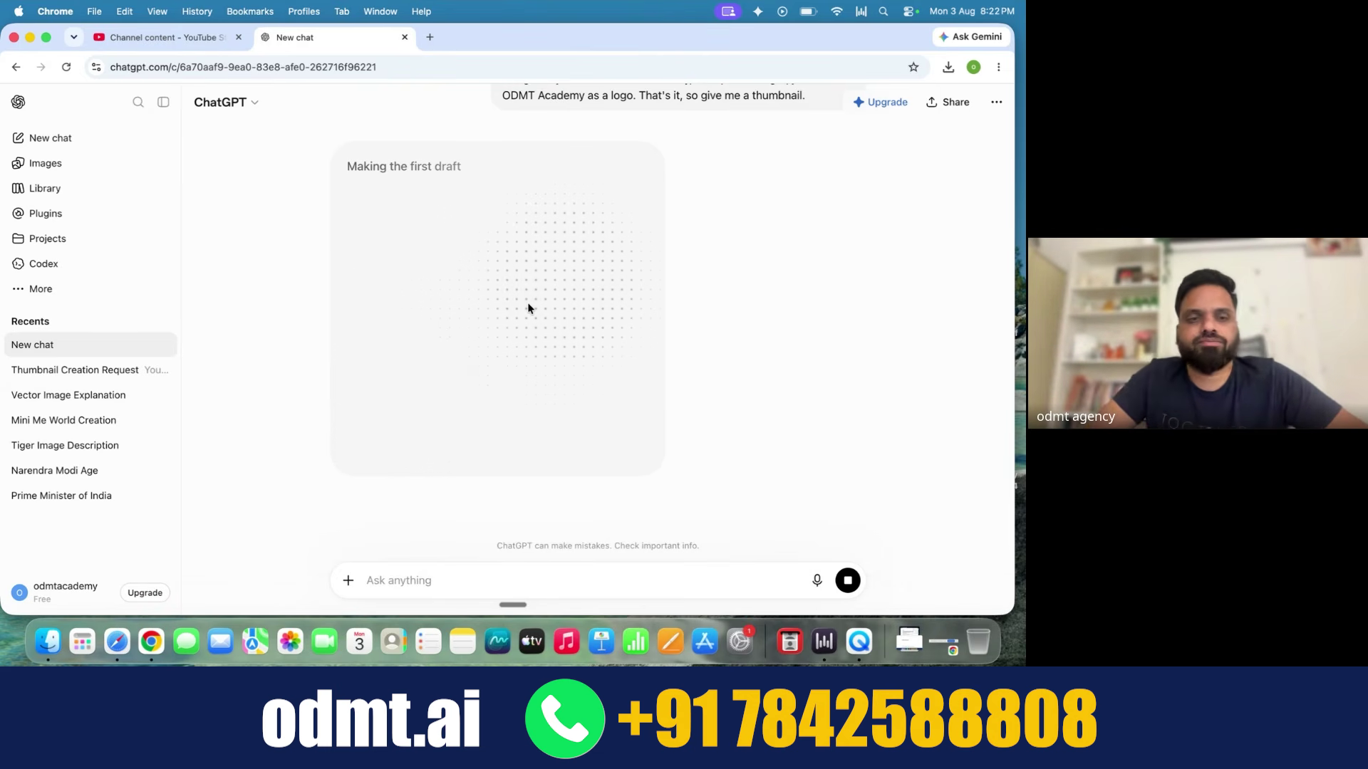
Step: View the generated Google Ads thumbnail enlarged and return to the conversation
{"action": "scroll", "coordinate": [528, 308], "scroll_direction": "up", "scroll_amount": 1}
{"action": "scroll", "coordinate": [528, 308], "scroll_direction": "up", "scroll_amount": 2}
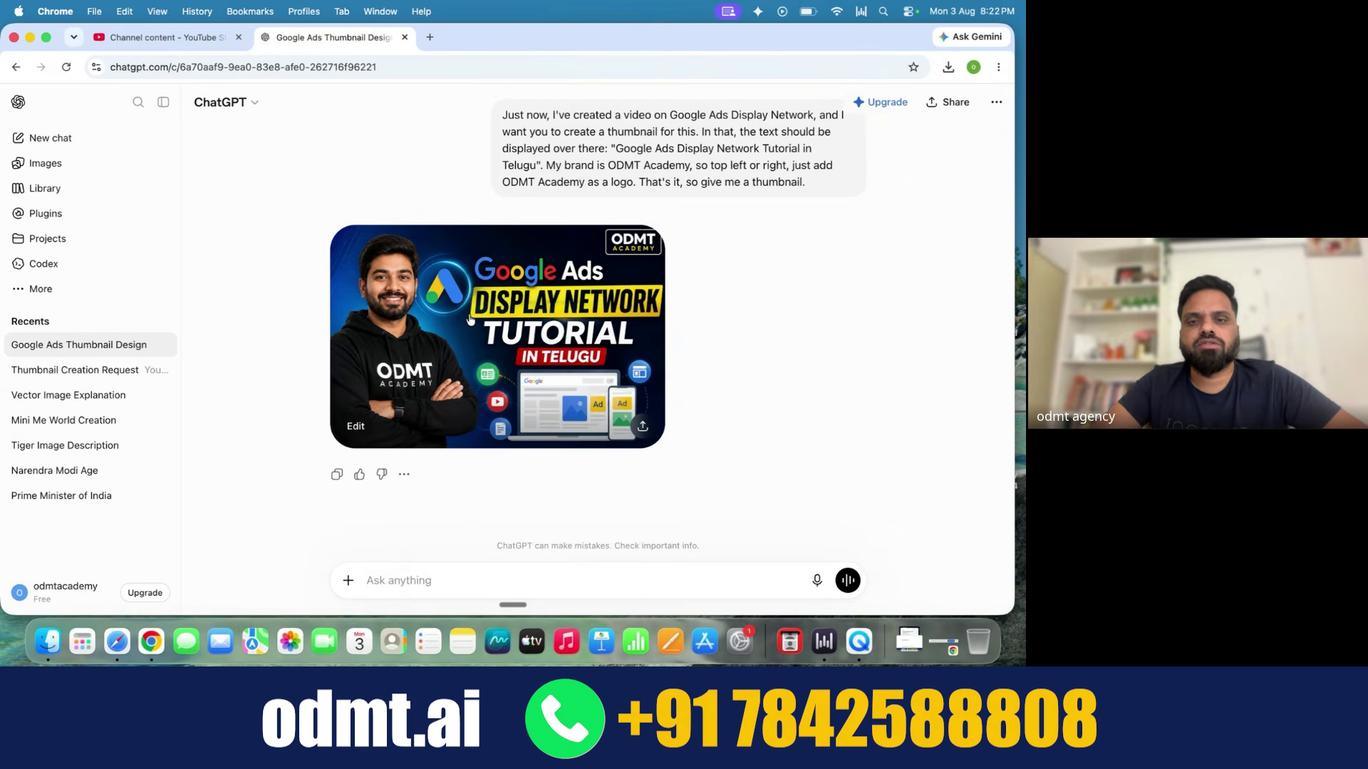
{"action": "left_click", "coordinate": [470, 320]}
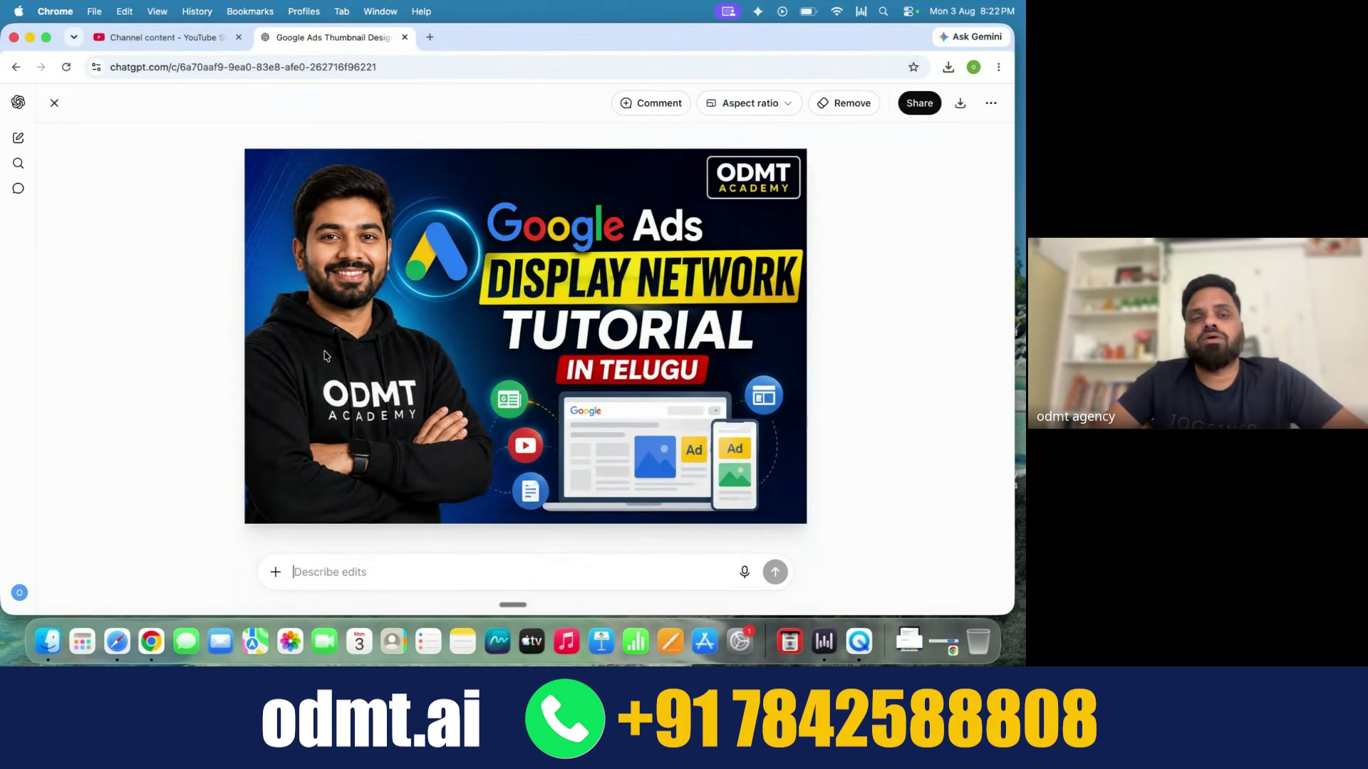
{"action": "left_click", "coordinate": [54, 102]}
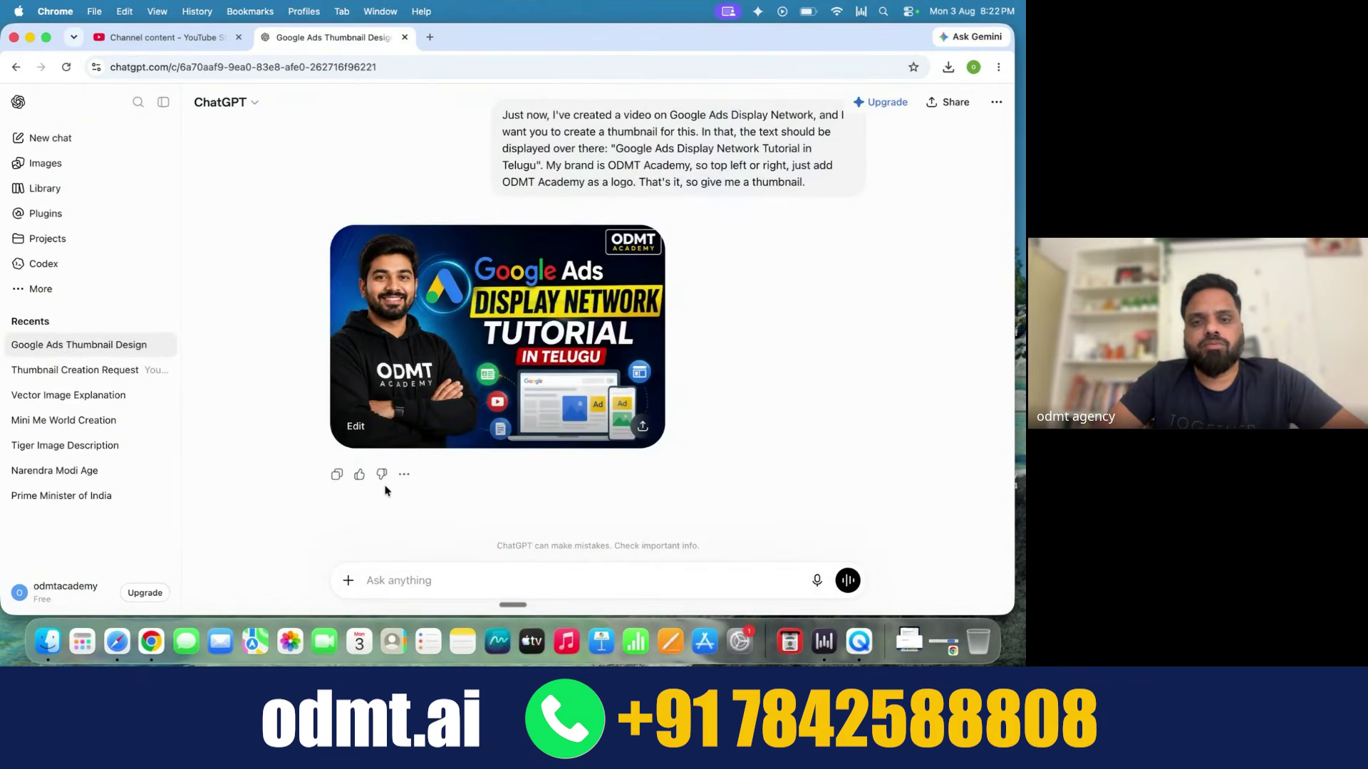
Step: Dictate a follow-up prompt to remove the laptop imagery, fill the right-hand side with text and use the trainer image on the left
{"action": "left_click", "coordinate": [348, 583]}
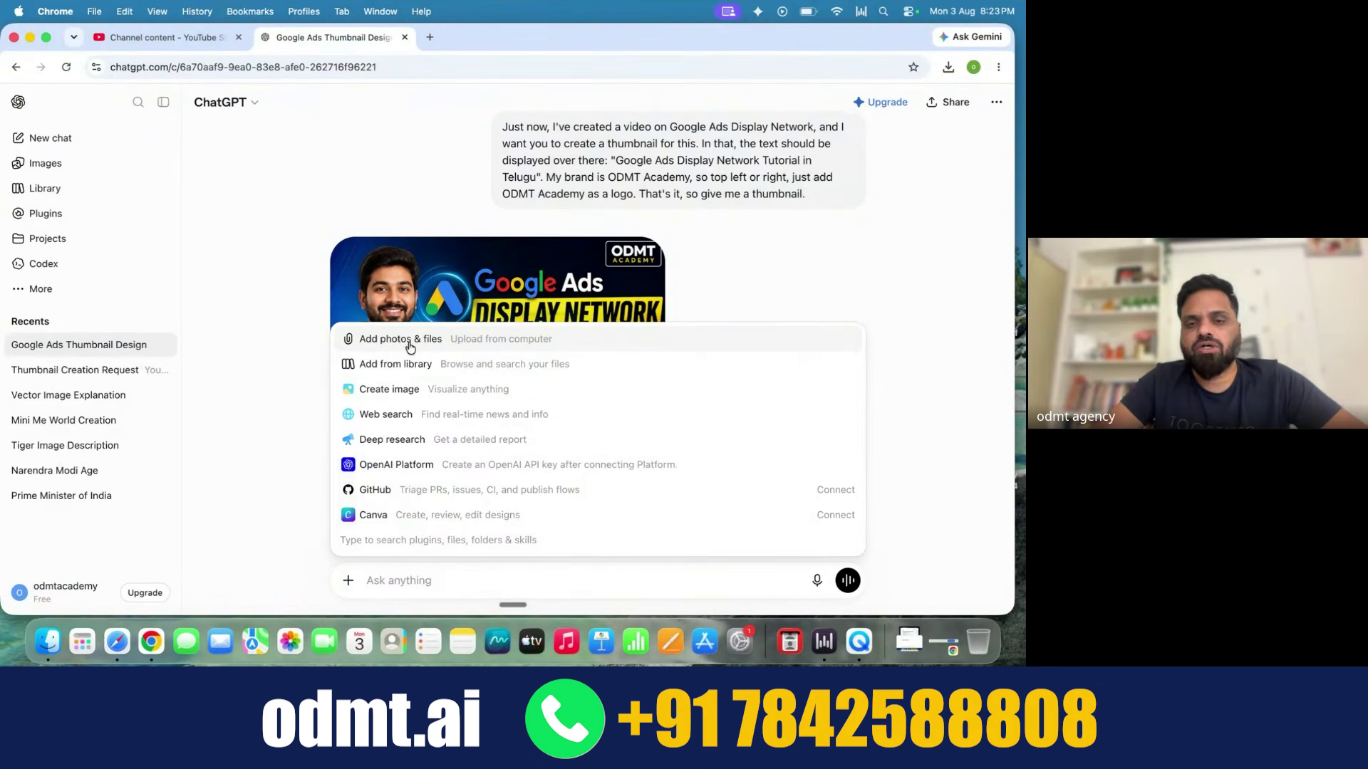
{"action": "left_click", "coordinate": [297, 326]}
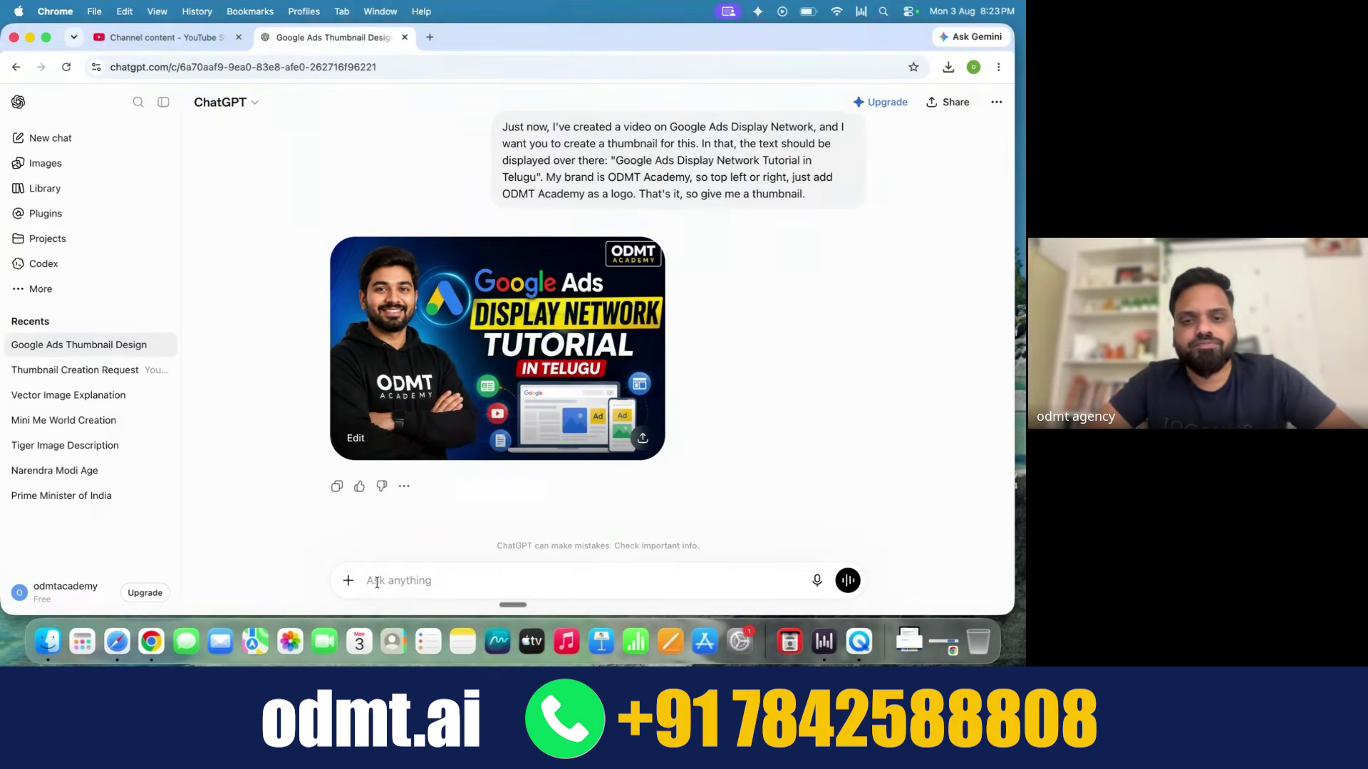
{"action": "key", "text": "fn"}
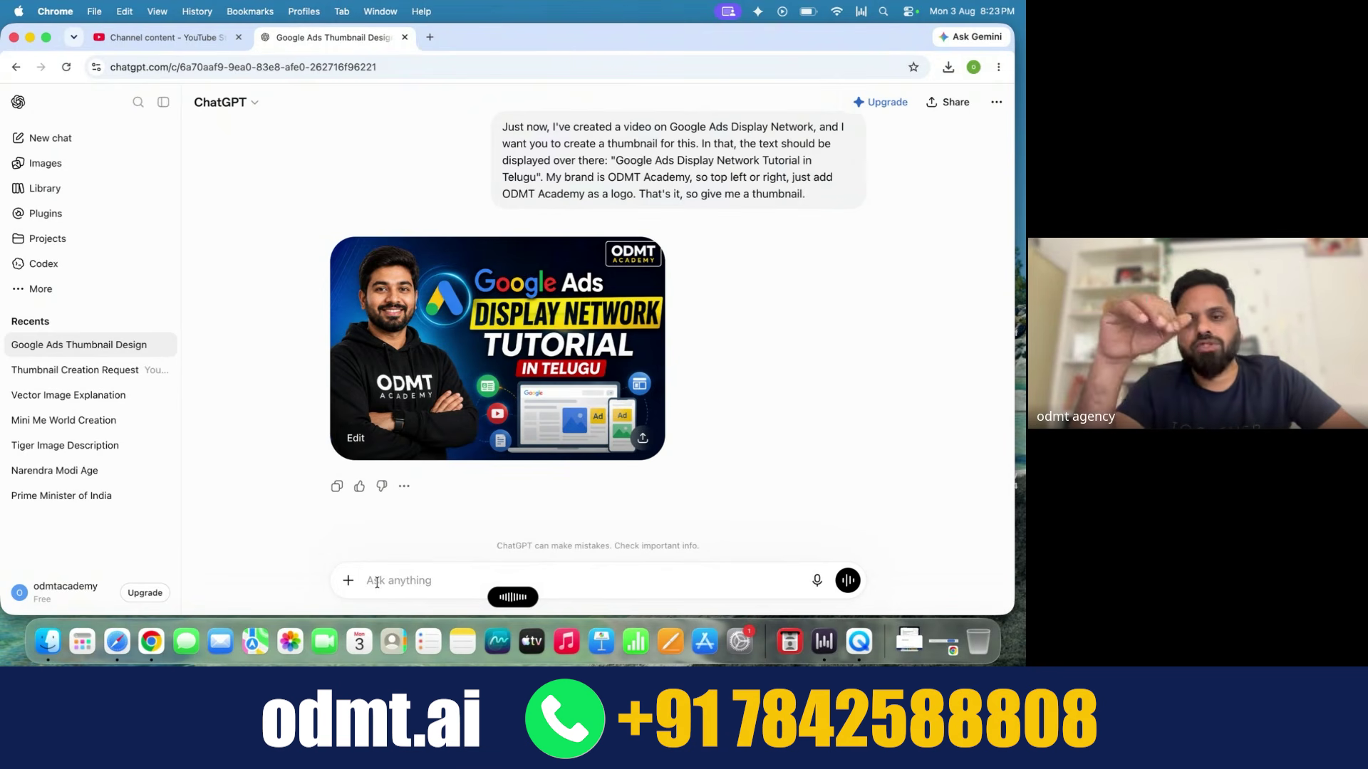
{"action": "key", "text": "fn"}
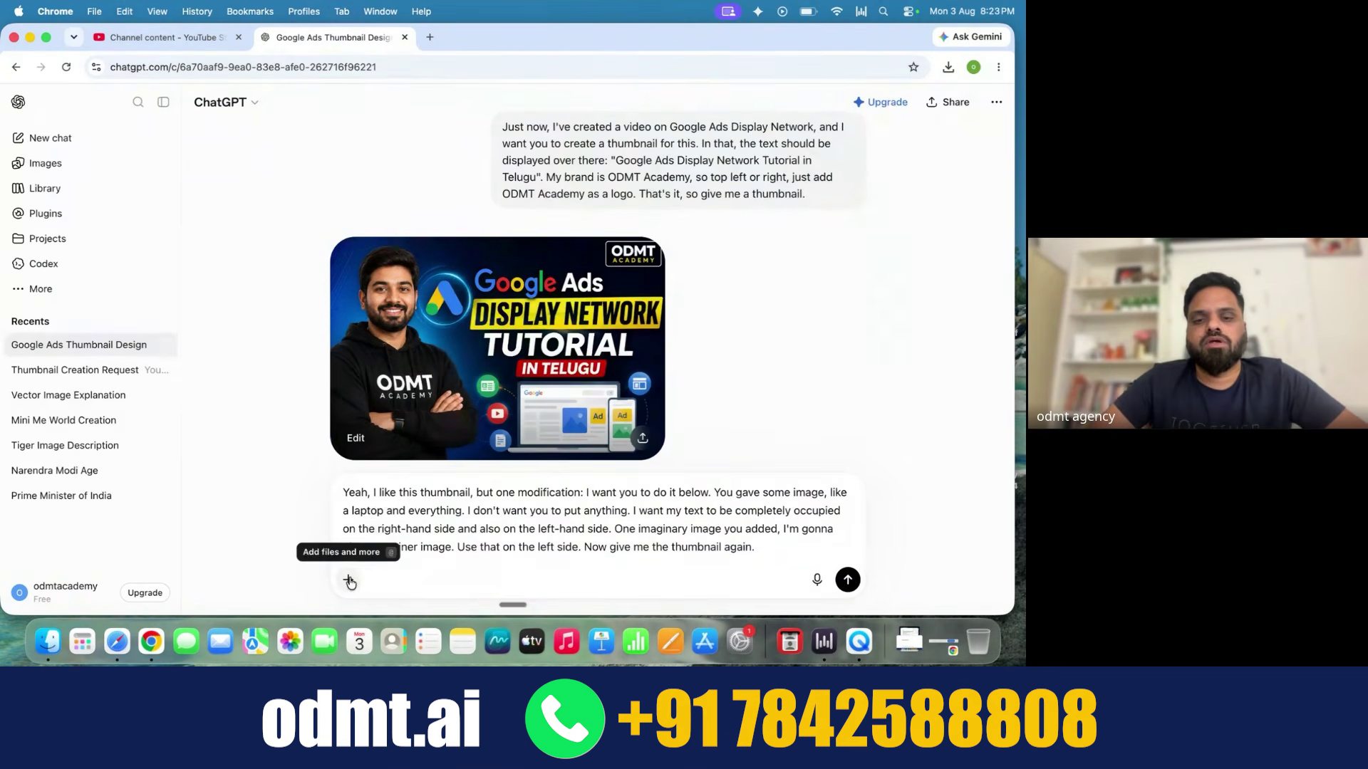
Step: Attach the Jun 11 ChatGPT Image PNG from the Desktop's Imp folder as the trainer image and send the revision request
{"action": "left_click", "coordinate": [348, 582]}
{"action": "left_click", "coordinate": [397, 251]}
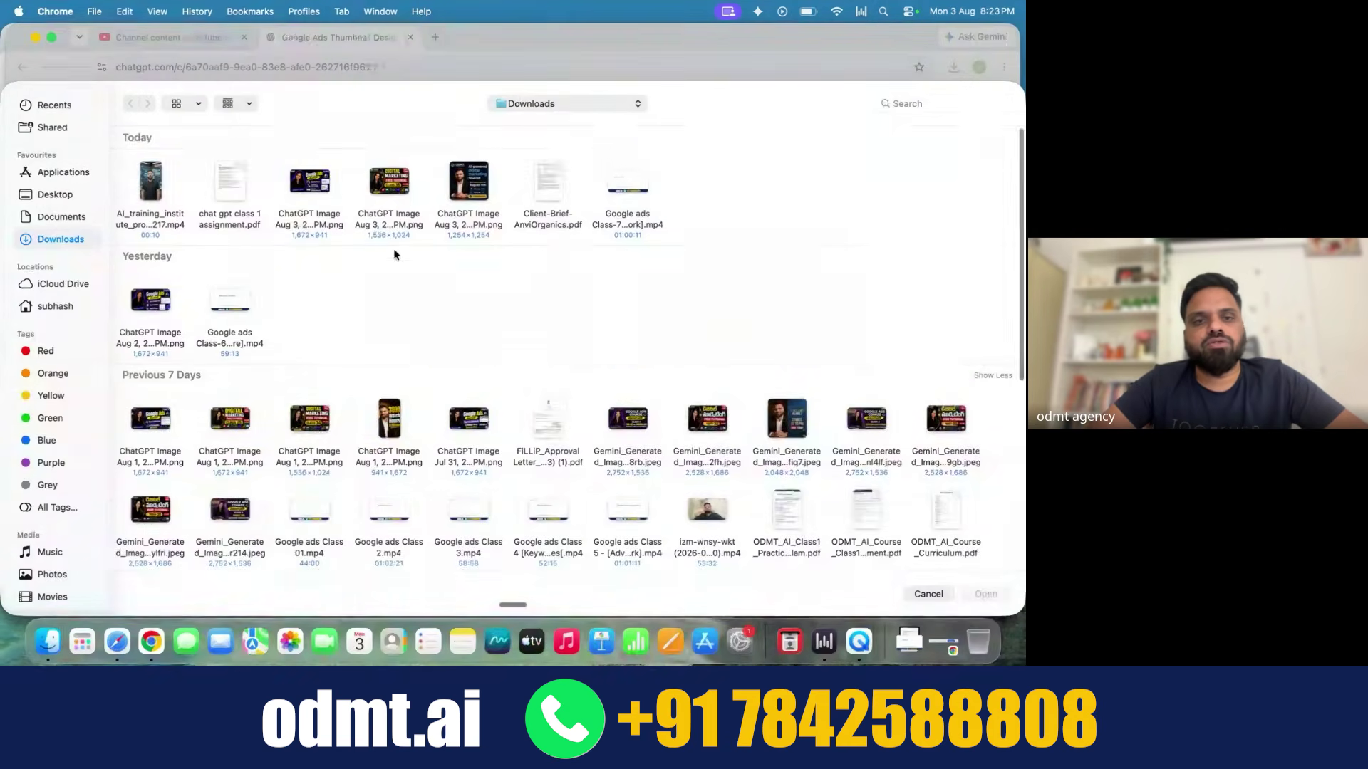
{"action": "left_click", "coordinate": [51, 196]}
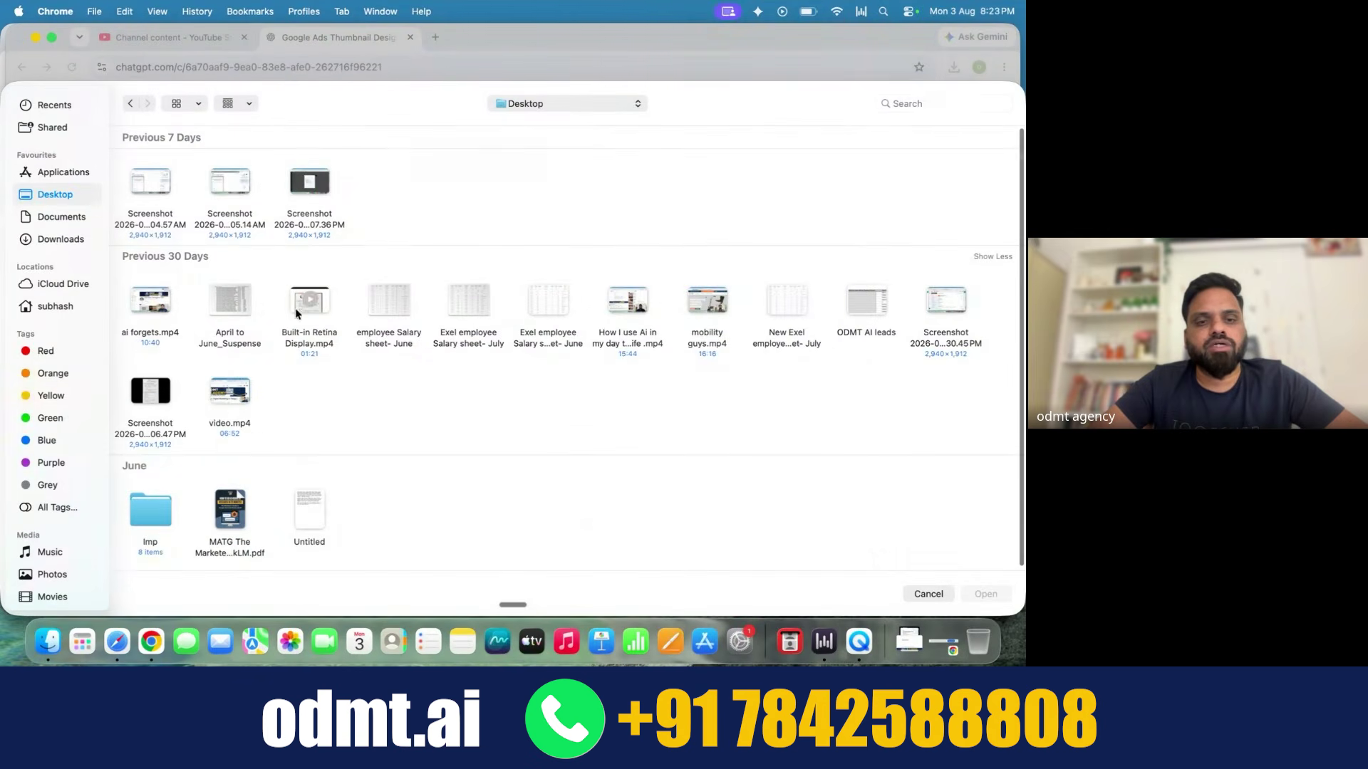
{"action": "double_click", "coordinate": [148, 498]}
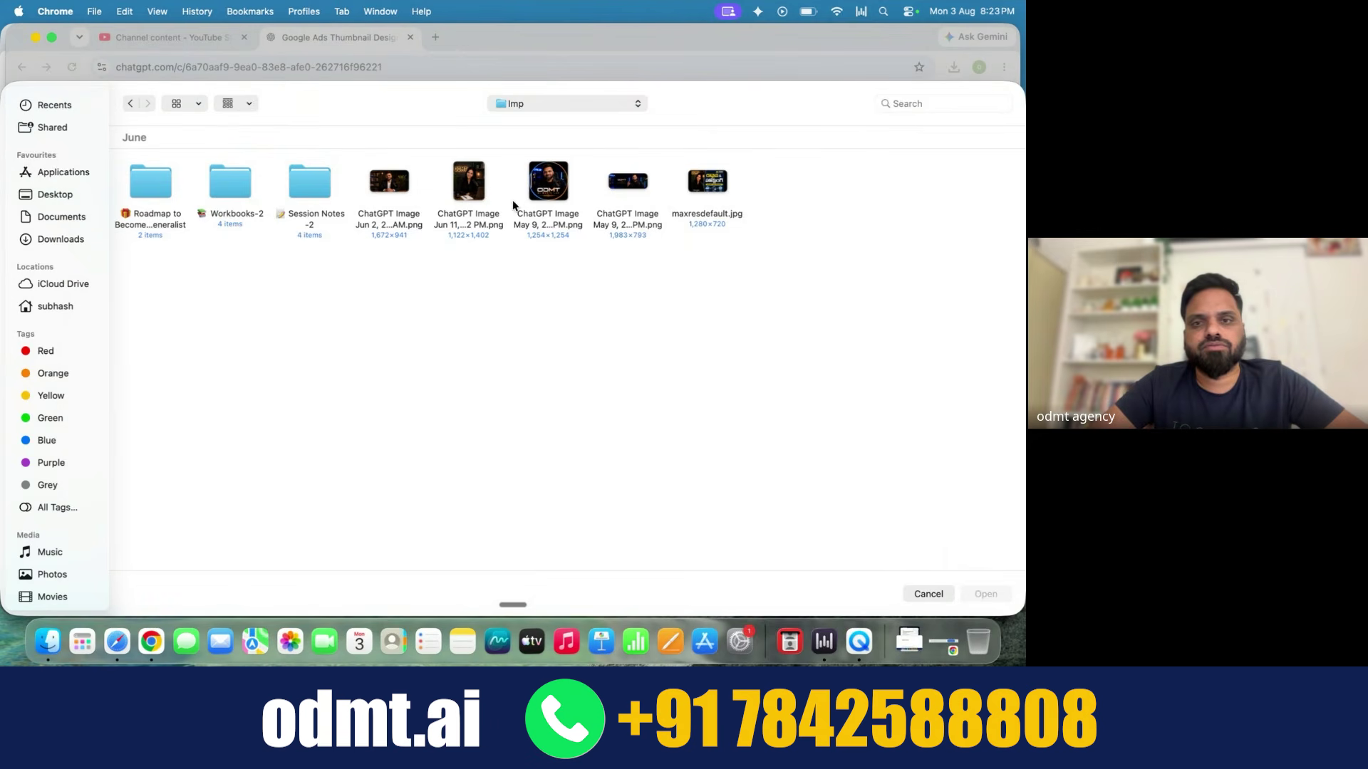
{"action": "left_click", "coordinate": [477, 180]}
{"action": "double_click", "coordinate": [477, 180]}
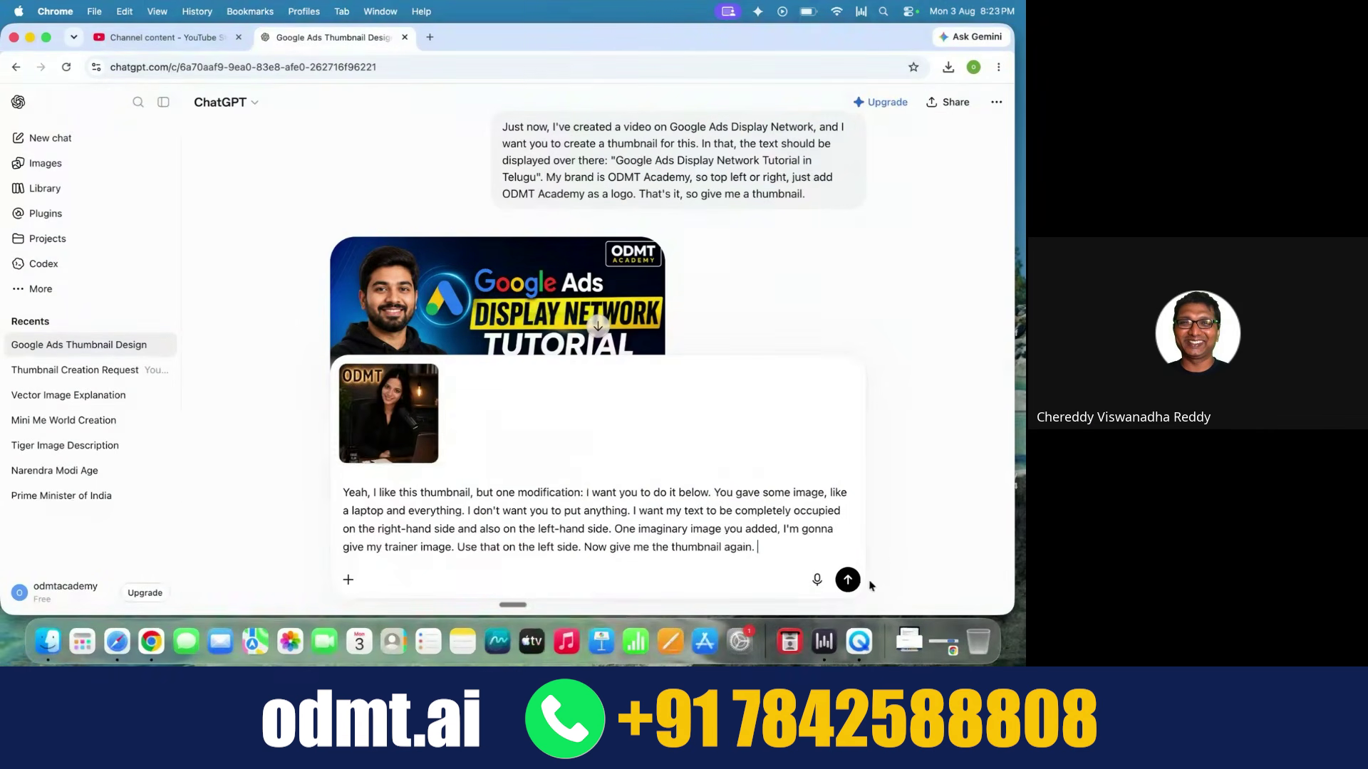
{"action": "left_click", "coordinate": [847, 579]}
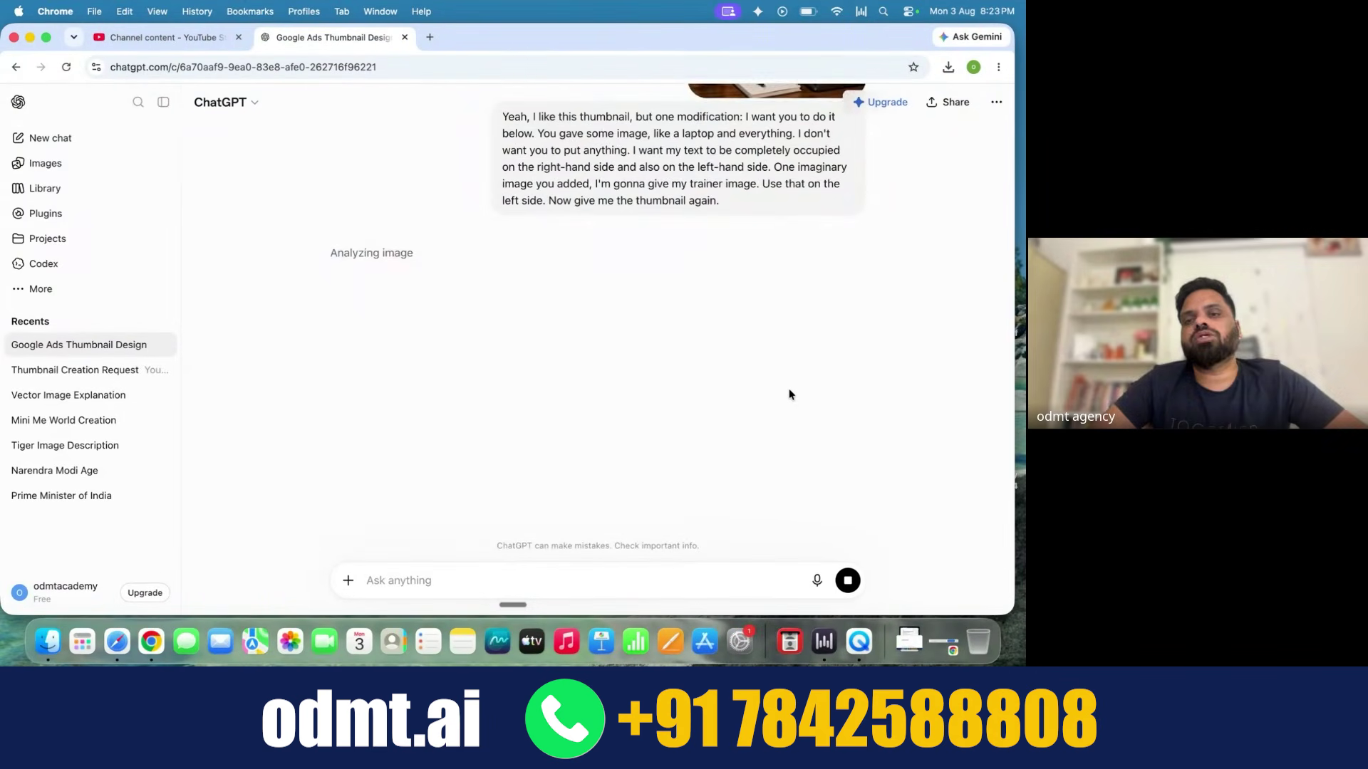
Step: Compare the first thumbnail with the attached trainer image and the revision request in the conversation
{"action": "scroll", "coordinate": [789, 394], "scroll_direction": "up", "scroll_amount": 5}
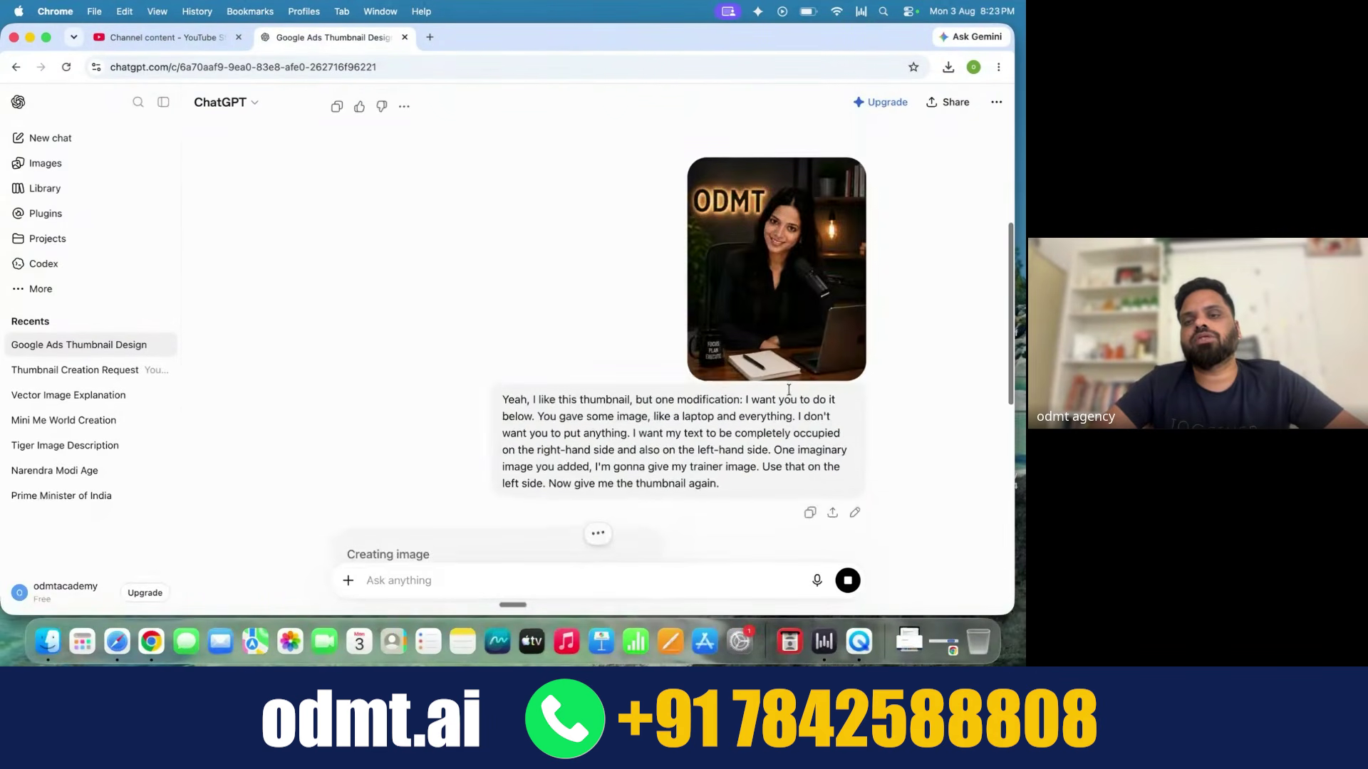
{"action": "scroll", "coordinate": [789, 390], "scroll_direction": "up", "scroll_amount": 6}
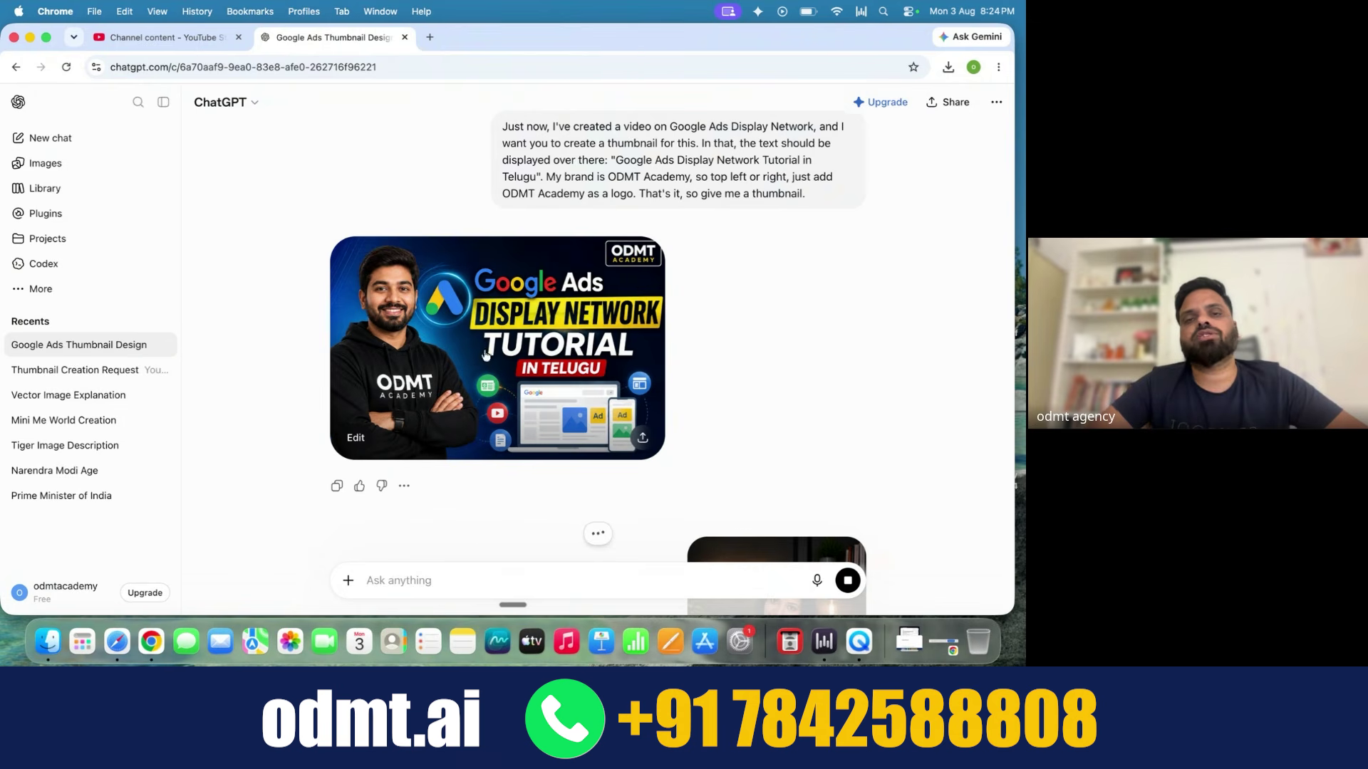
{"action": "scroll", "coordinate": [689, 399], "scroll_direction": "down", "scroll_amount": 3}
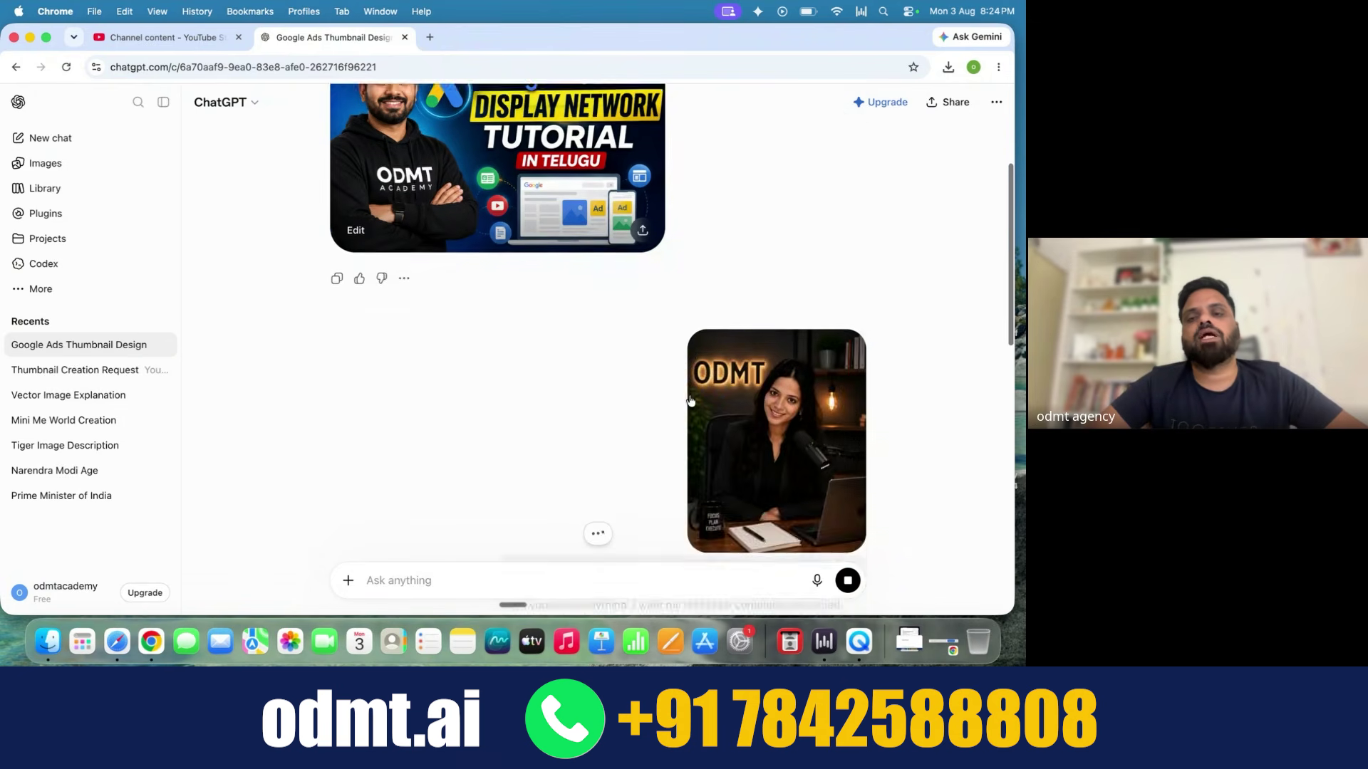
{"action": "scroll", "coordinate": [688, 392], "scroll_direction": "up", "scroll_amount": 1}
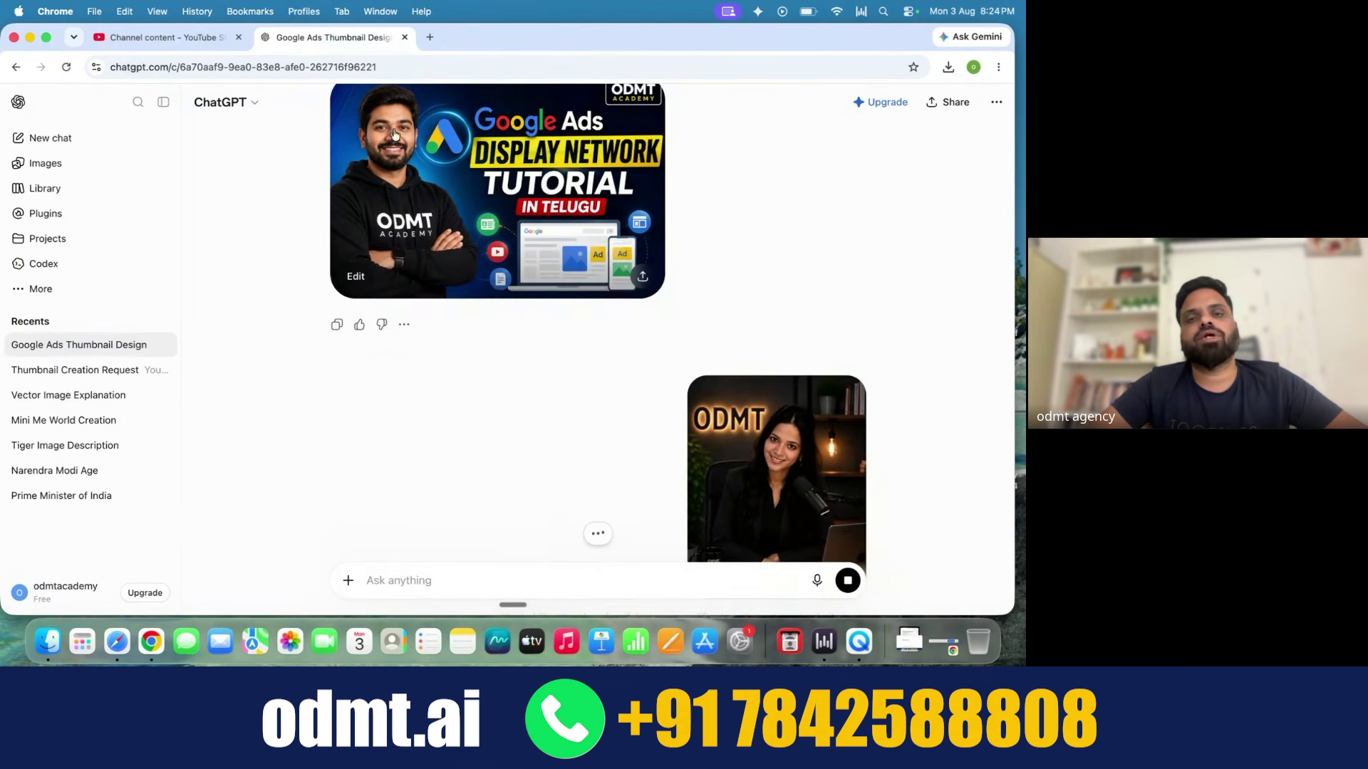
{"action": "scroll", "coordinate": [549, 399], "scroll_direction": "down", "scroll_amount": 7}
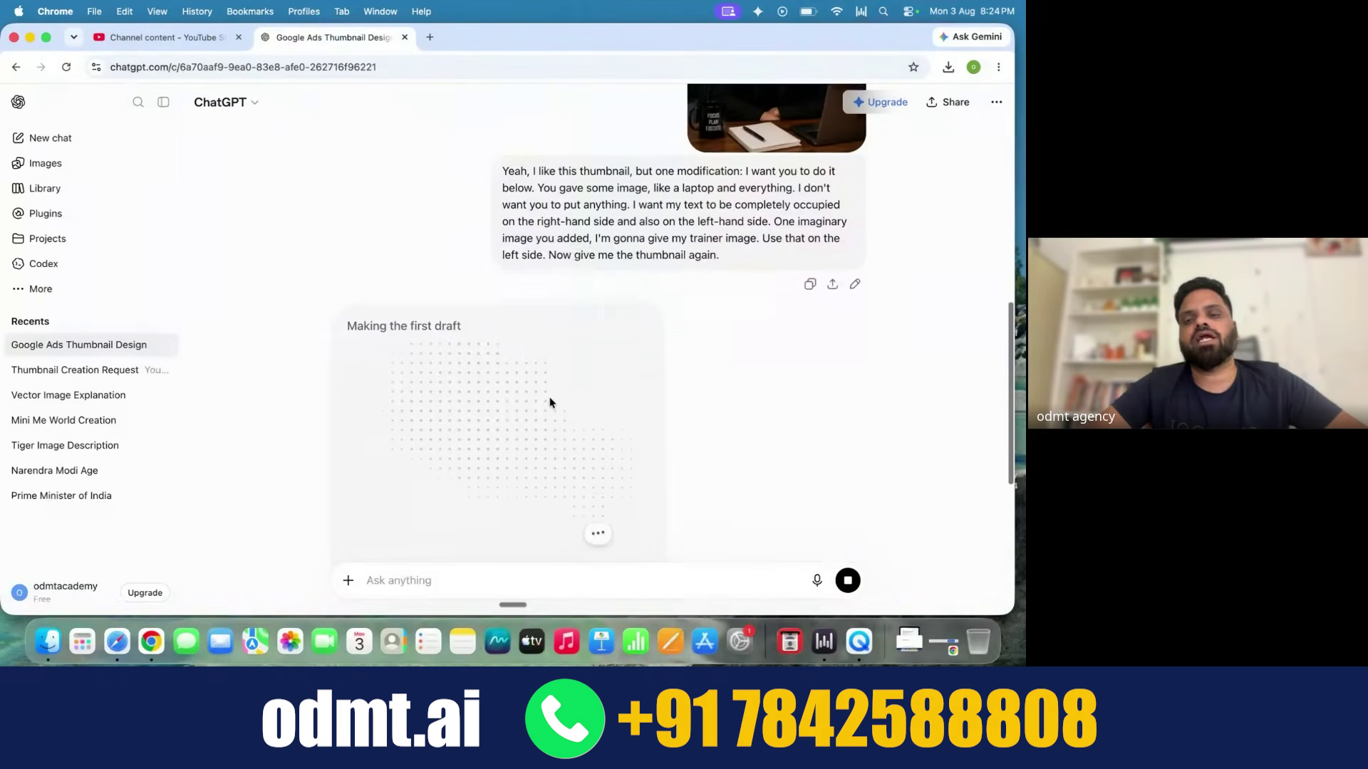
{"action": "scroll", "coordinate": [734, 410], "scroll_direction": "down", "scroll_amount": 5}
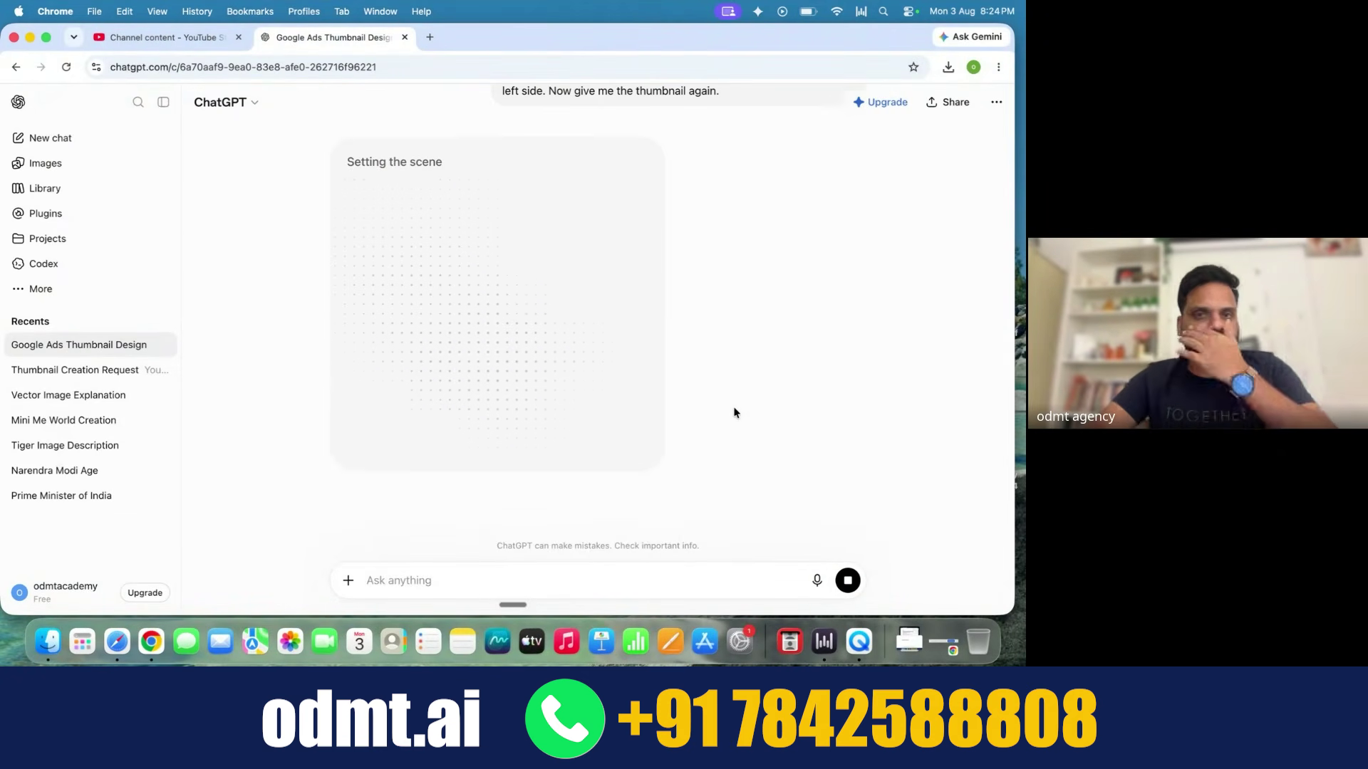
{"action": "scroll", "coordinate": [736, 412], "scroll_direction": "up", "scroll_amount": 3}
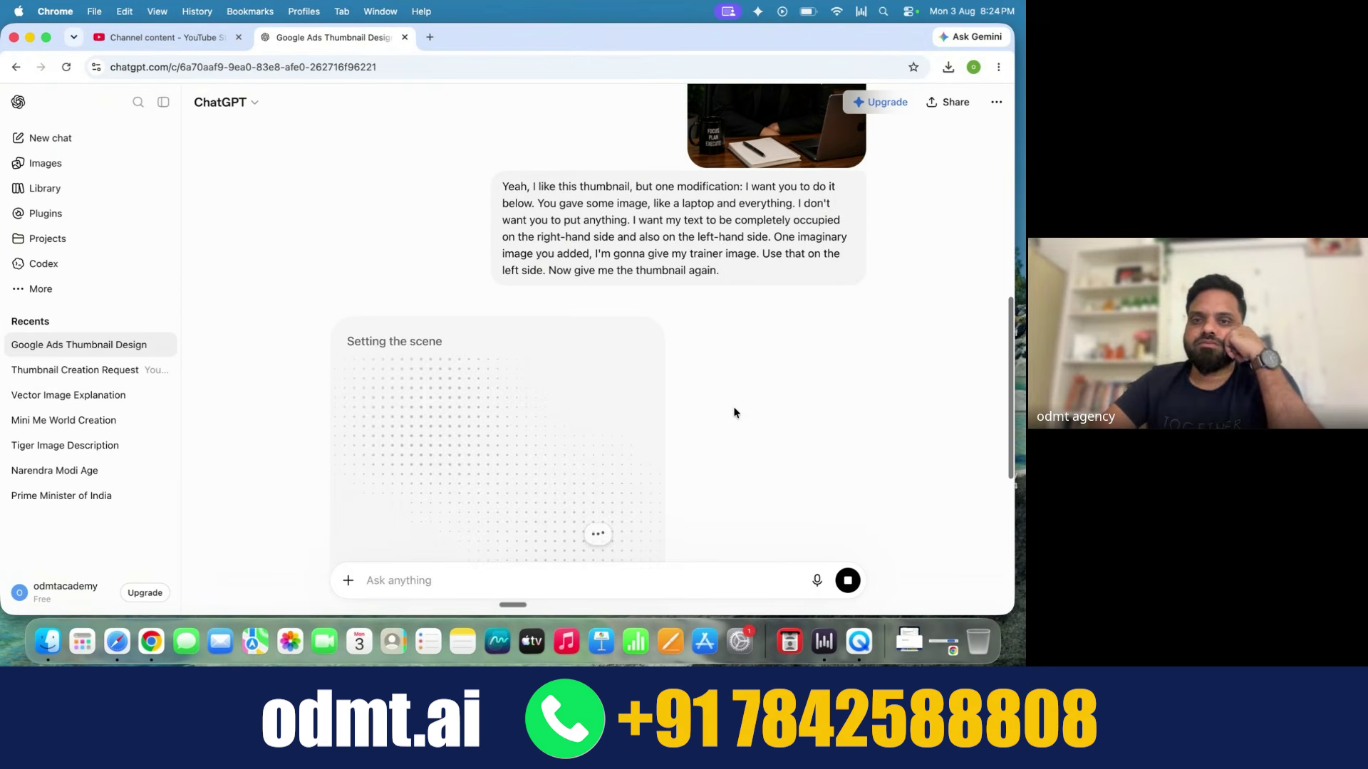
{"action": "scroll", "coordinate": [736, 413], "scroll_direction": "down", "scroll_amount": 1}
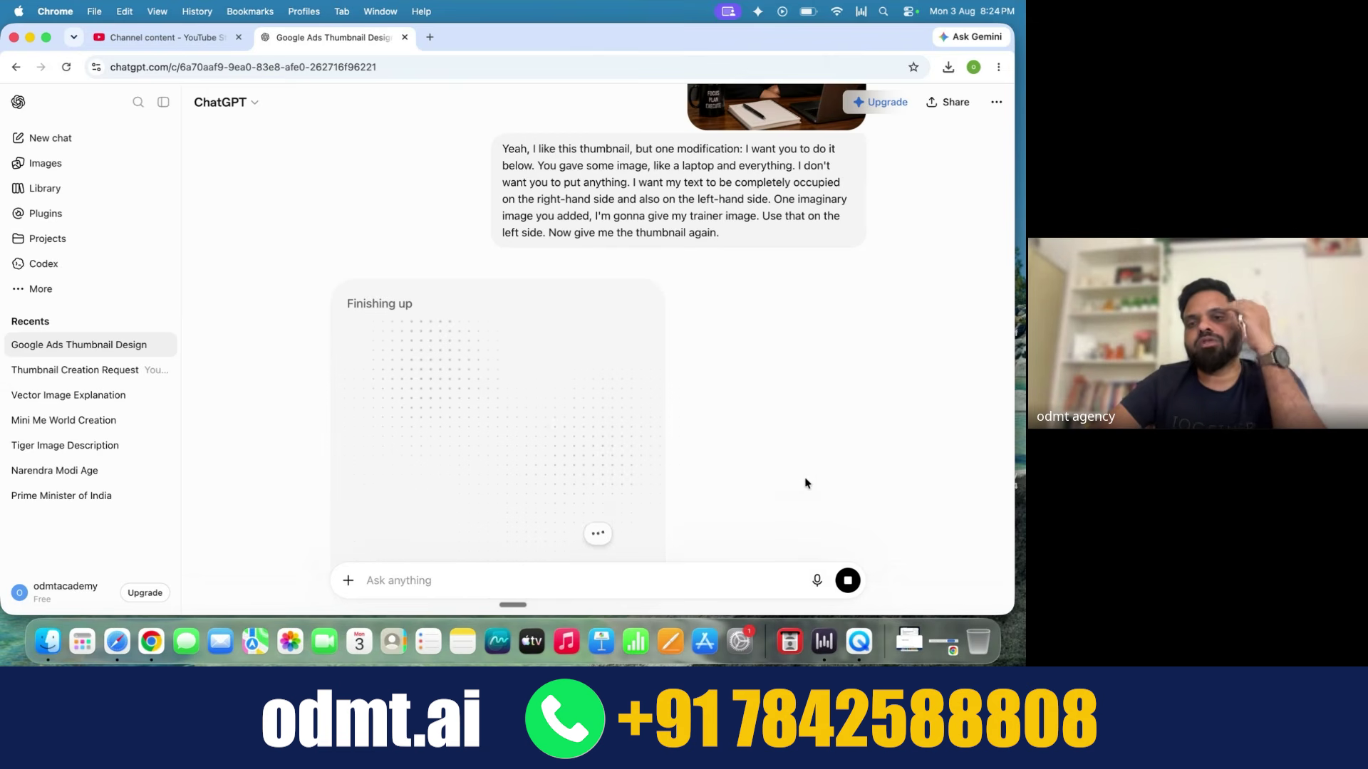
{"action": "scroll", "coordinate": [806, 480], "scroll_direction": "up", "scroll_amount": 1}
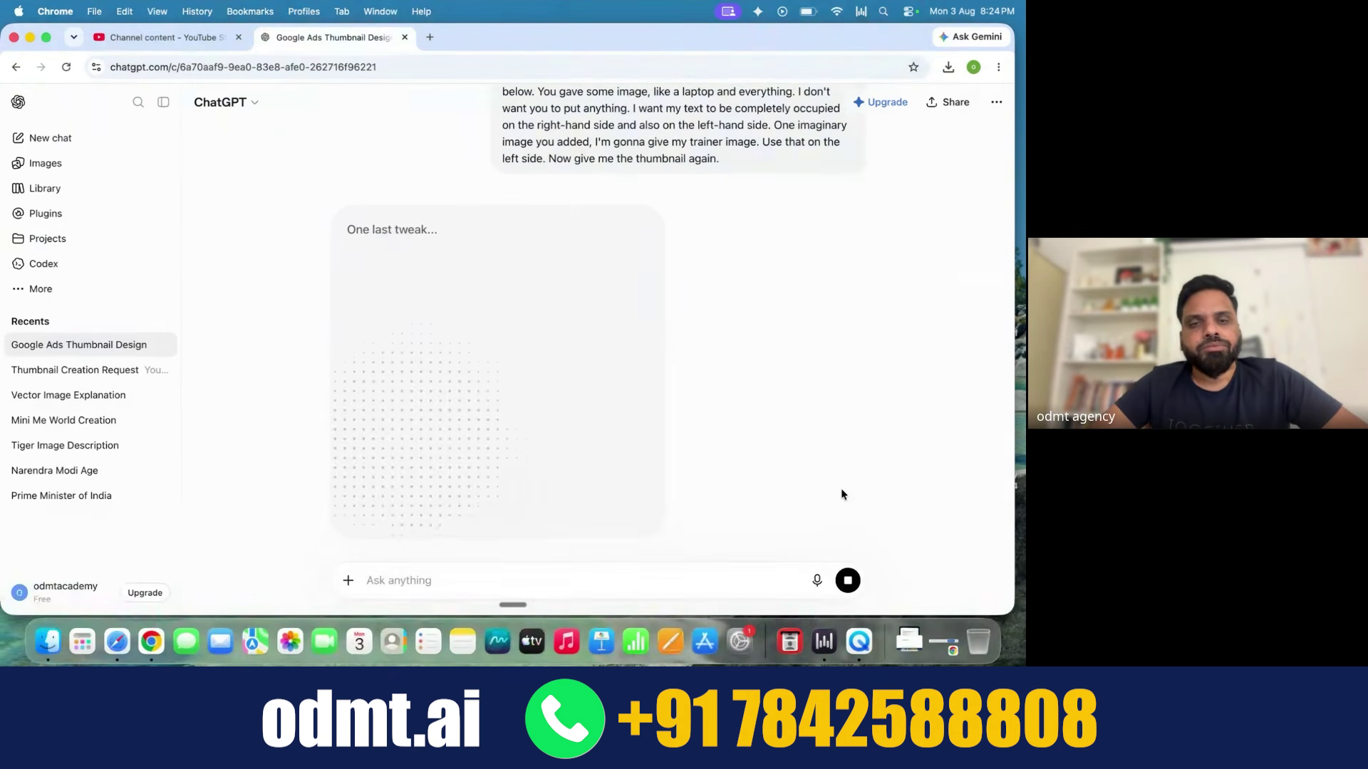
Step: Open the revised Display Network thumbnail in the enlarged view to examine it
{"action": "scroll", "coordinate": [841, 490], "scroll_direction": "down", "scroll_amount": 1}
{"action": "scroll", "coordinate": [841, 490], "scroll_direction": "up", "scroll_amount": 2}
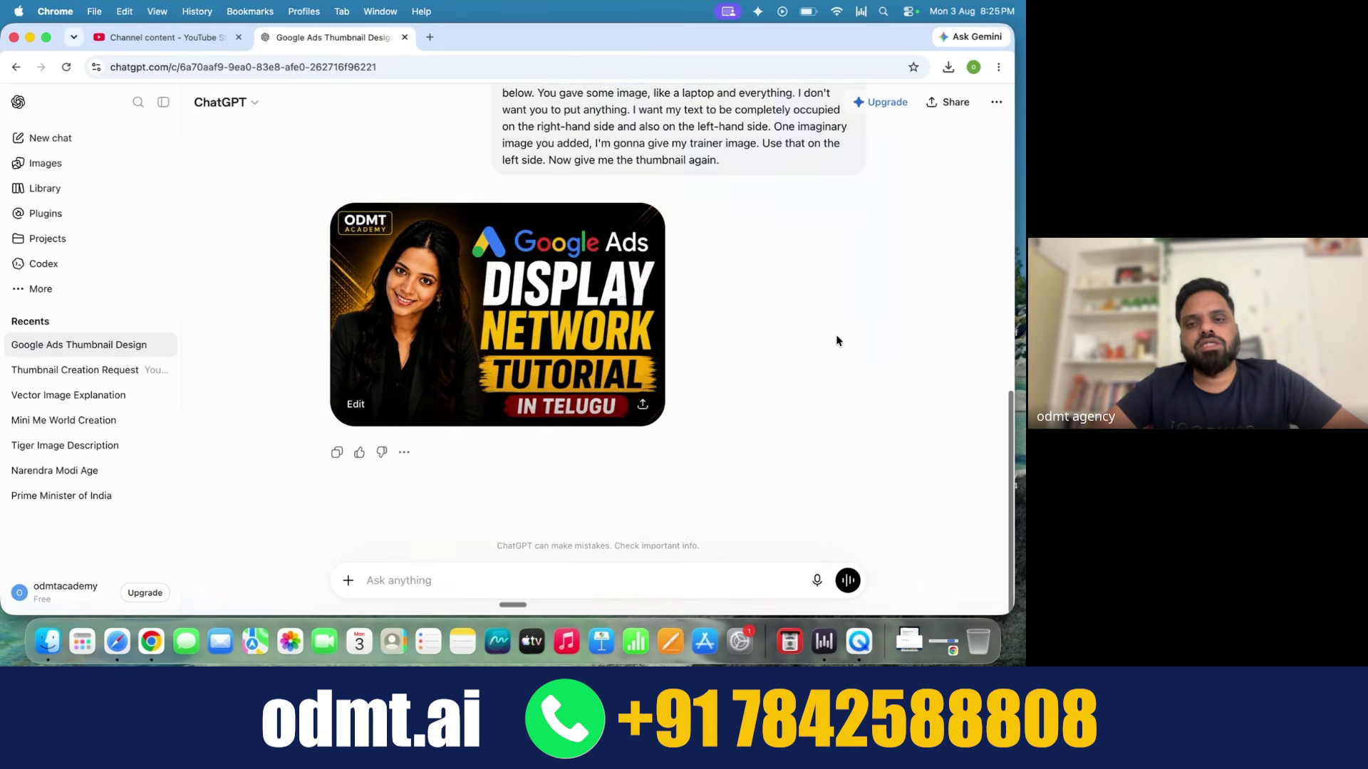
{"action": "left_click", "coordinate": [474, 323]}
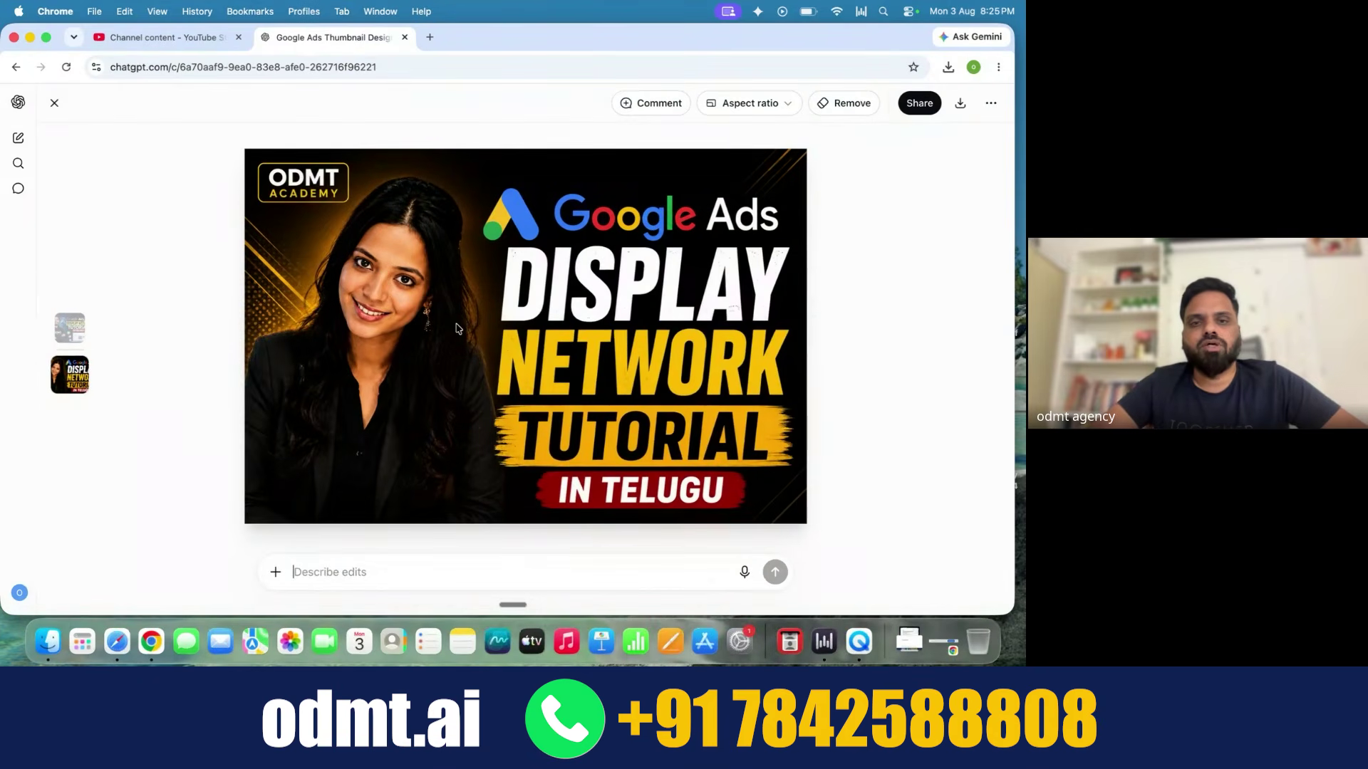
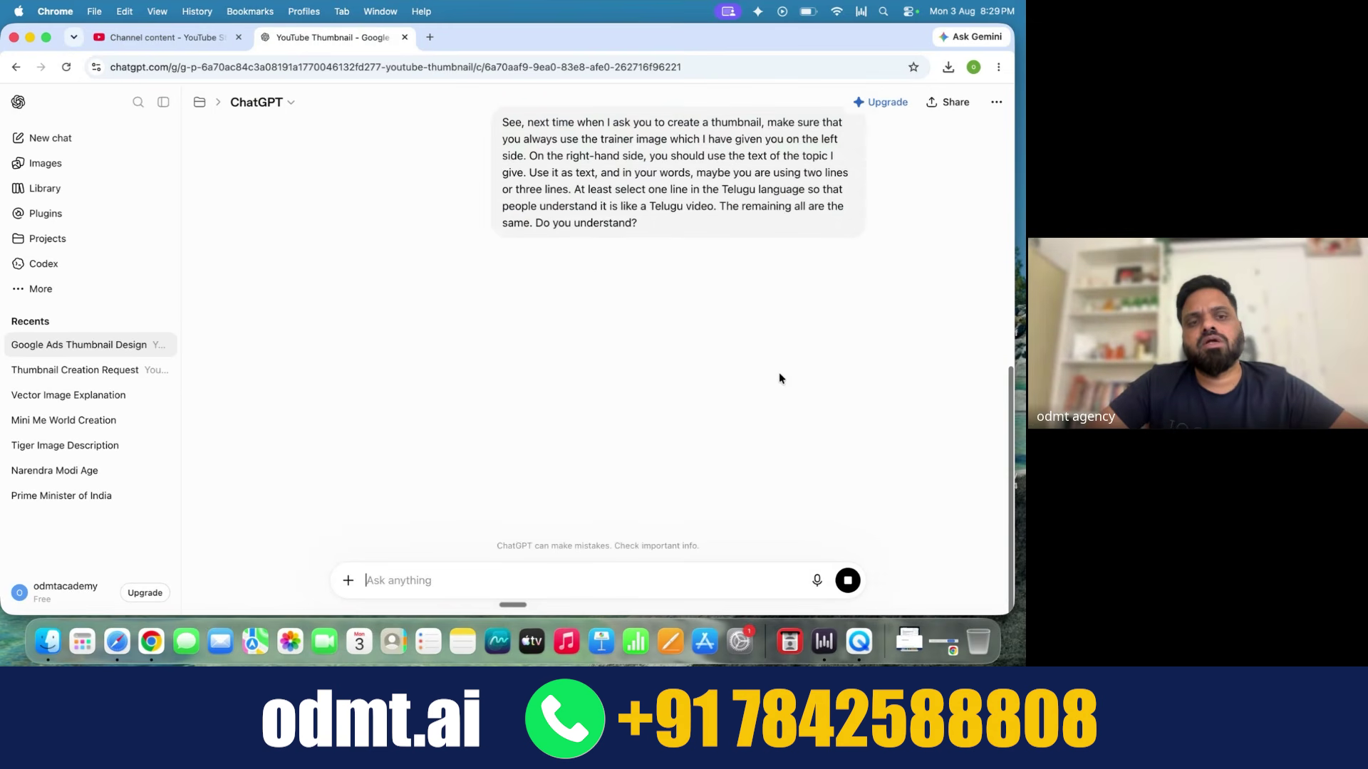
Step: Stop the image generation started by the standing thumbnail instructions message
{"action": "scroll", "coordinate": [779, 379], "scroll_direction": "down", "scroll_amount": 2}
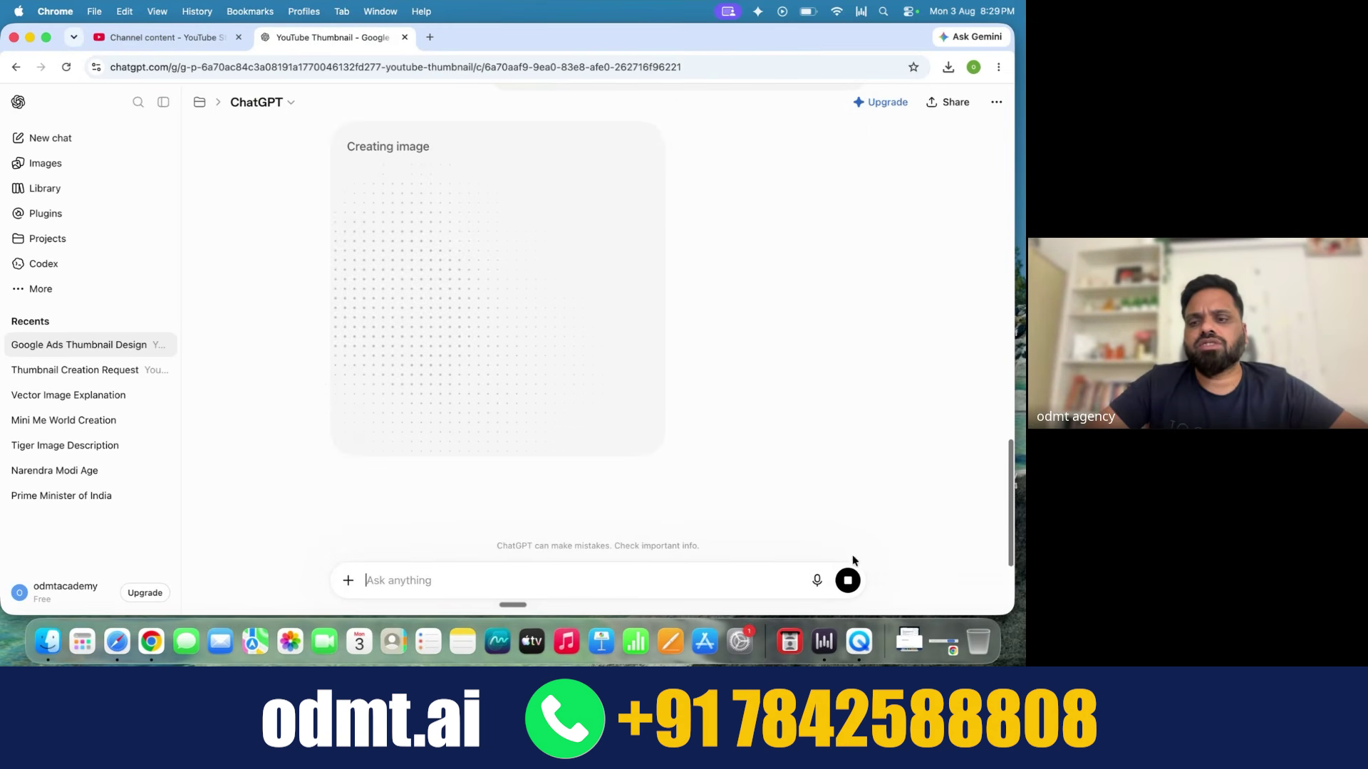
{"action": "left_click", "coordinate": [848, 581]}
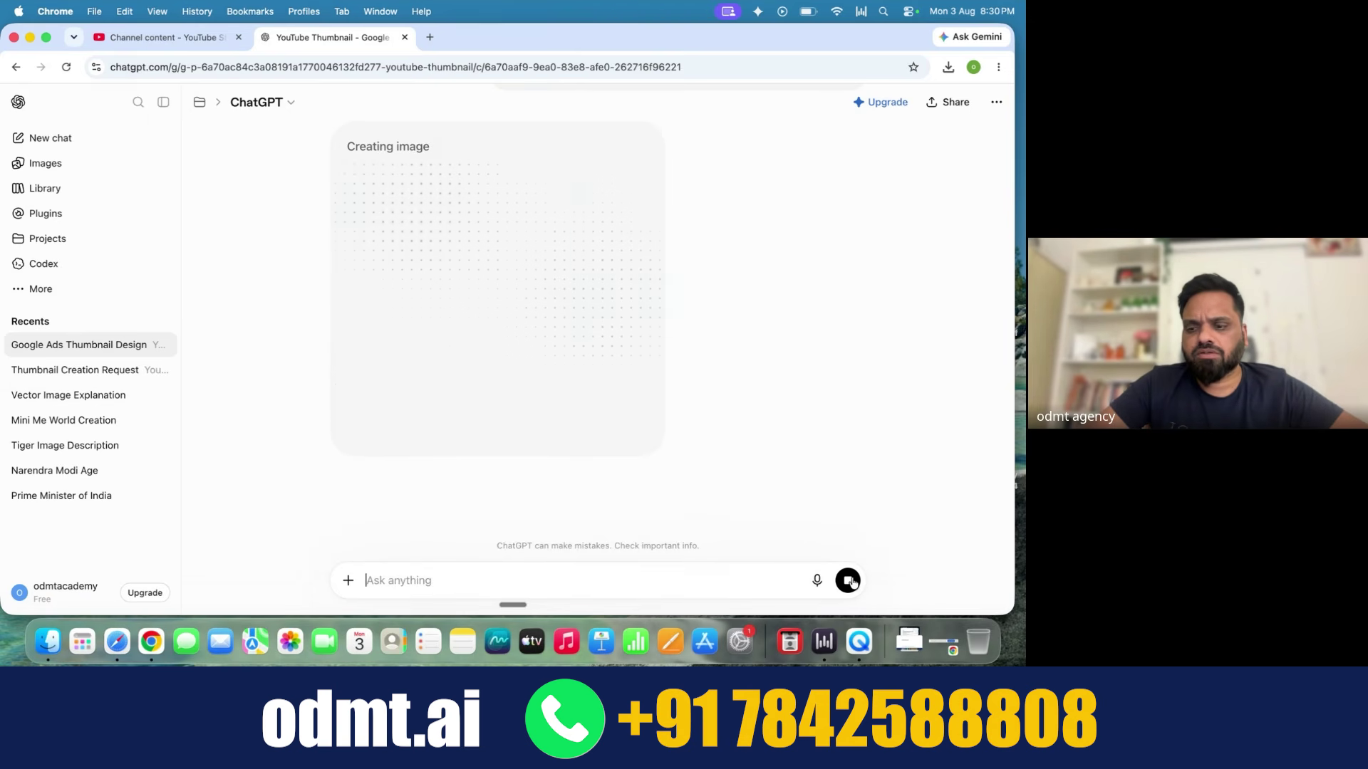
{"action": "scroll", "coordinate": [845, 509], "scroll_direction": "down", "scroll_amount": 3}
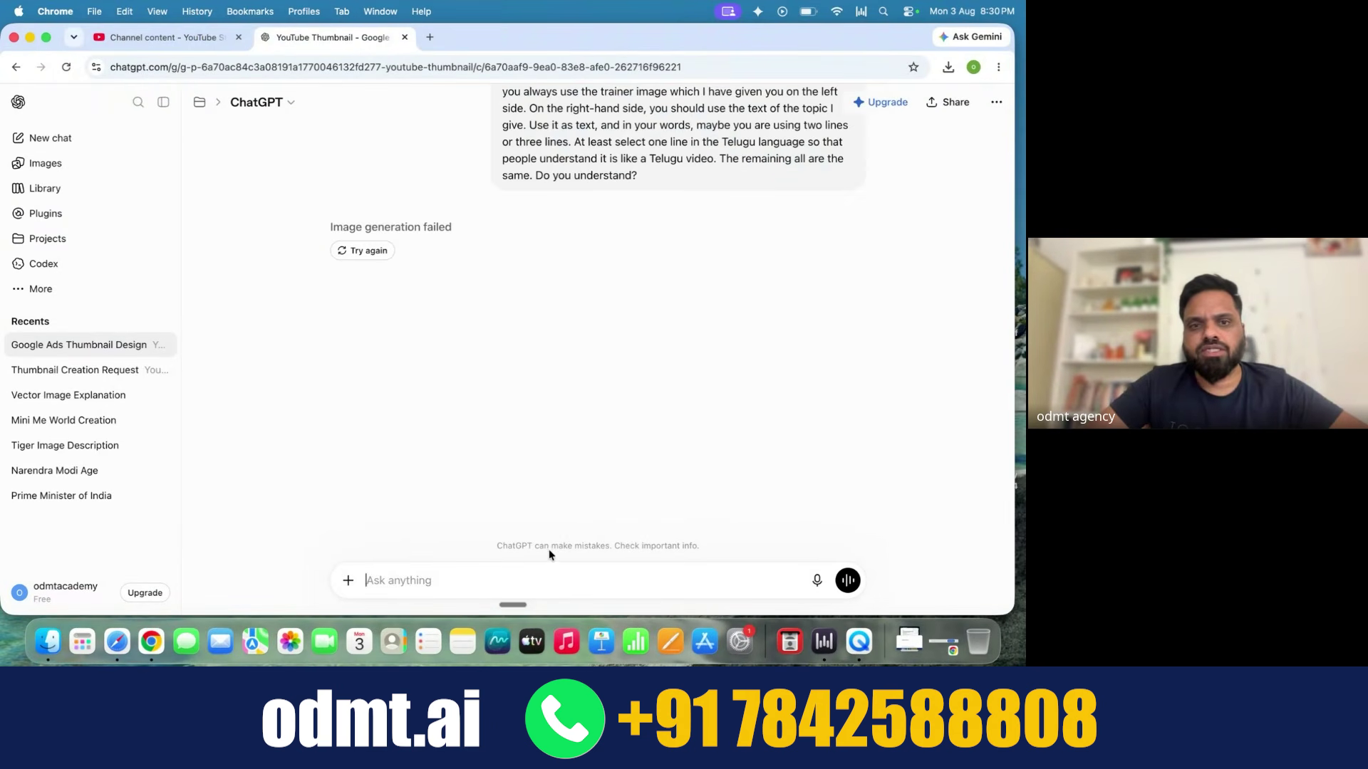
Step: Copy the standing thumbnail instructions and resend them in quotation marks after "say yes or not for this"
{"action": "scroll", "coordinate": [599, 410], "scroll_direction": "up", "scroll_amount": 3}
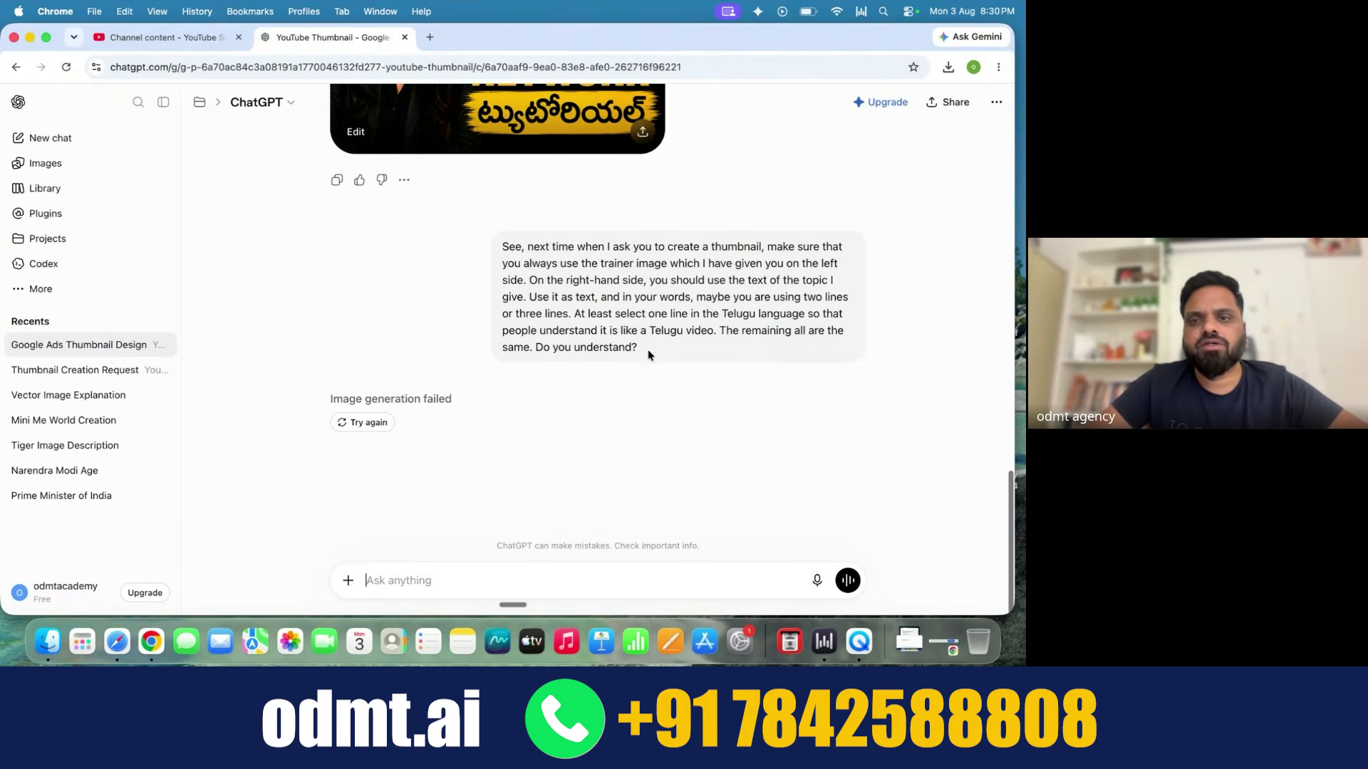
{"action": "left_click_drag", "start_coordinate": [648, 344], "coordinate": [498, 253]}
{"action": "key", "text": "super+c"}
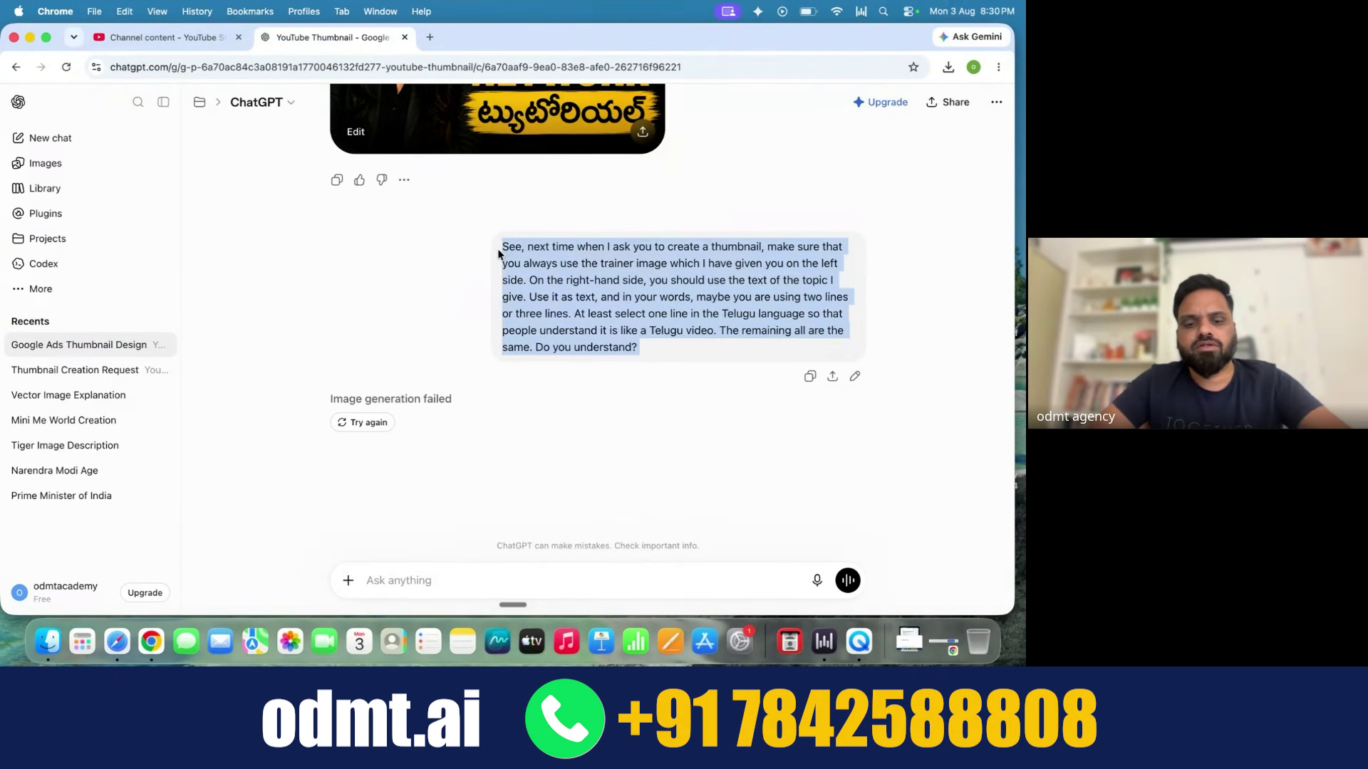
{"action": "left_click", "coordinate": [382, 578]}
{"action": "type", "text": "say"}
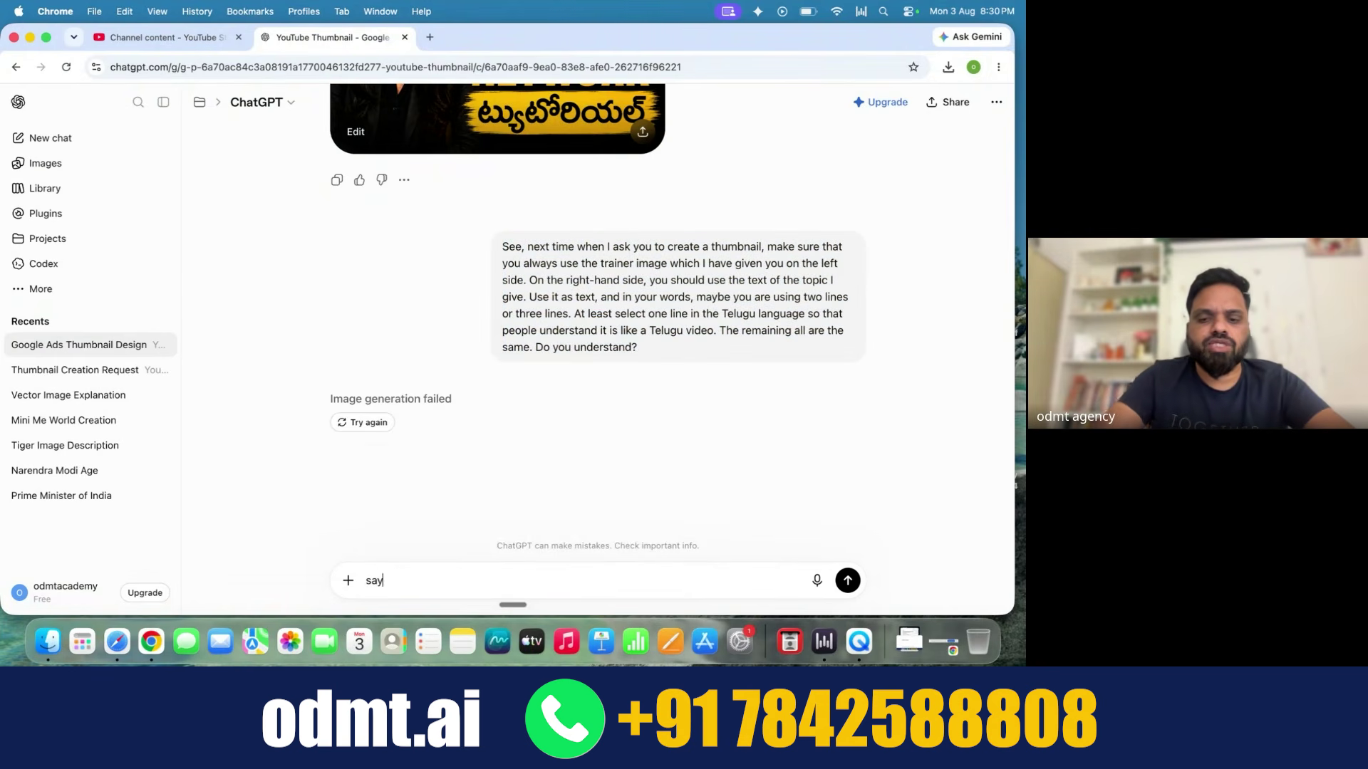
{"action": "type", "text": " yes or not for this"}
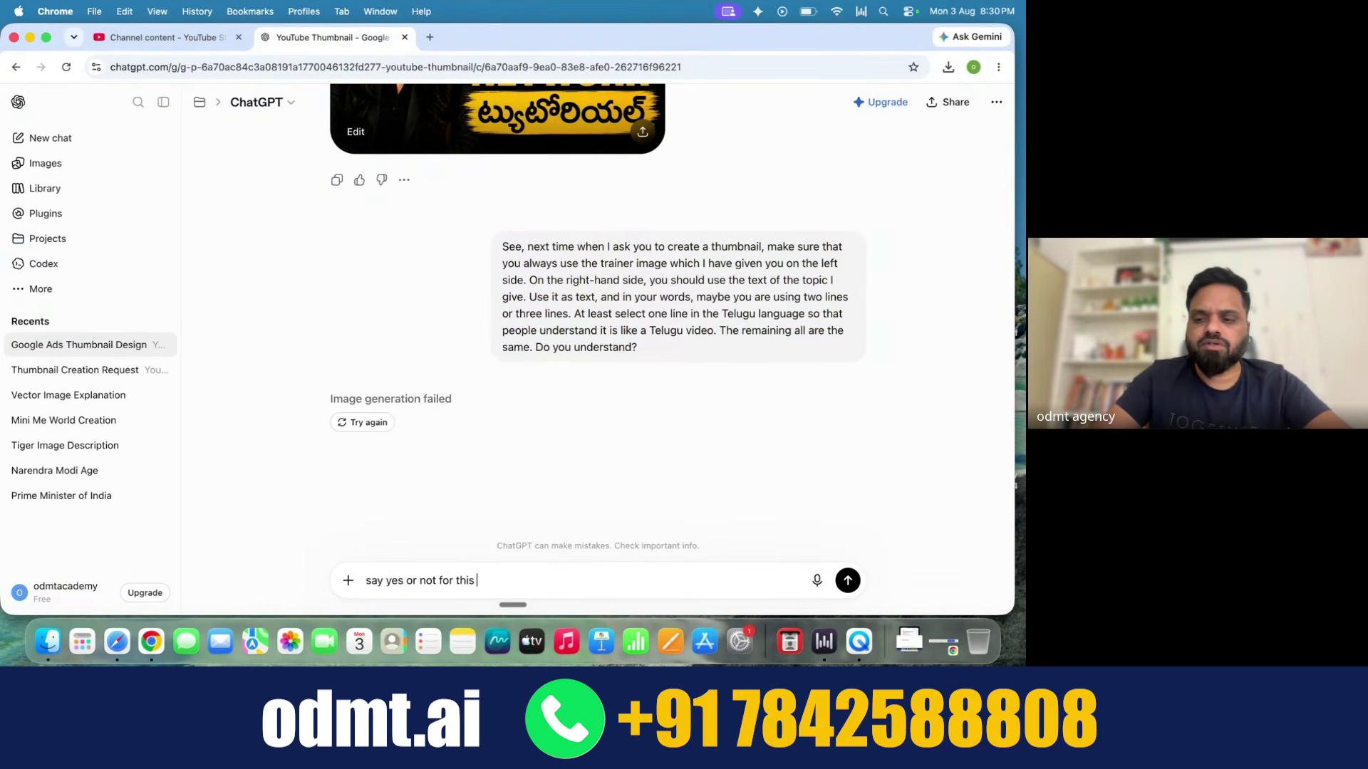
{"action": "type", "text": " \""}
{"action": "key", "text": "super+v"}
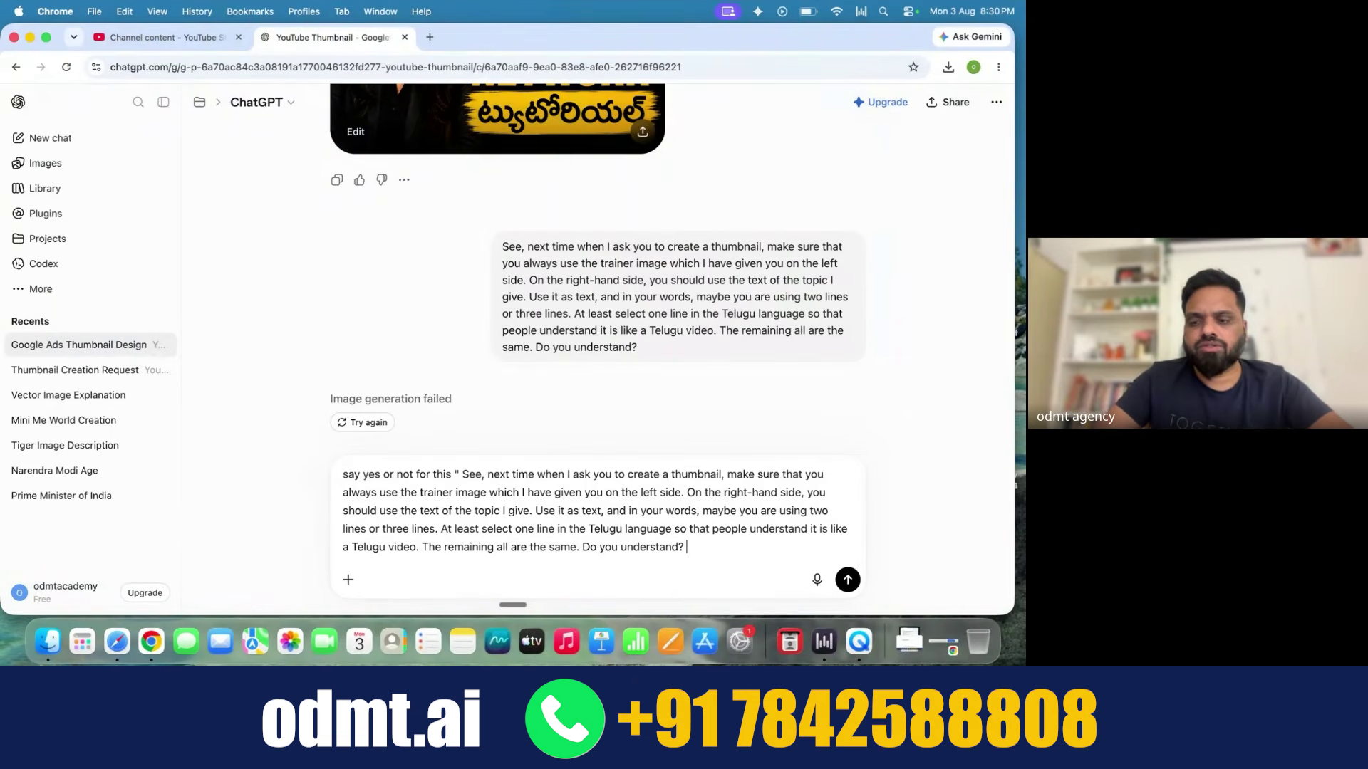
{"action": "type", "text": "\""}
{"action": "key", "text": "Return"}
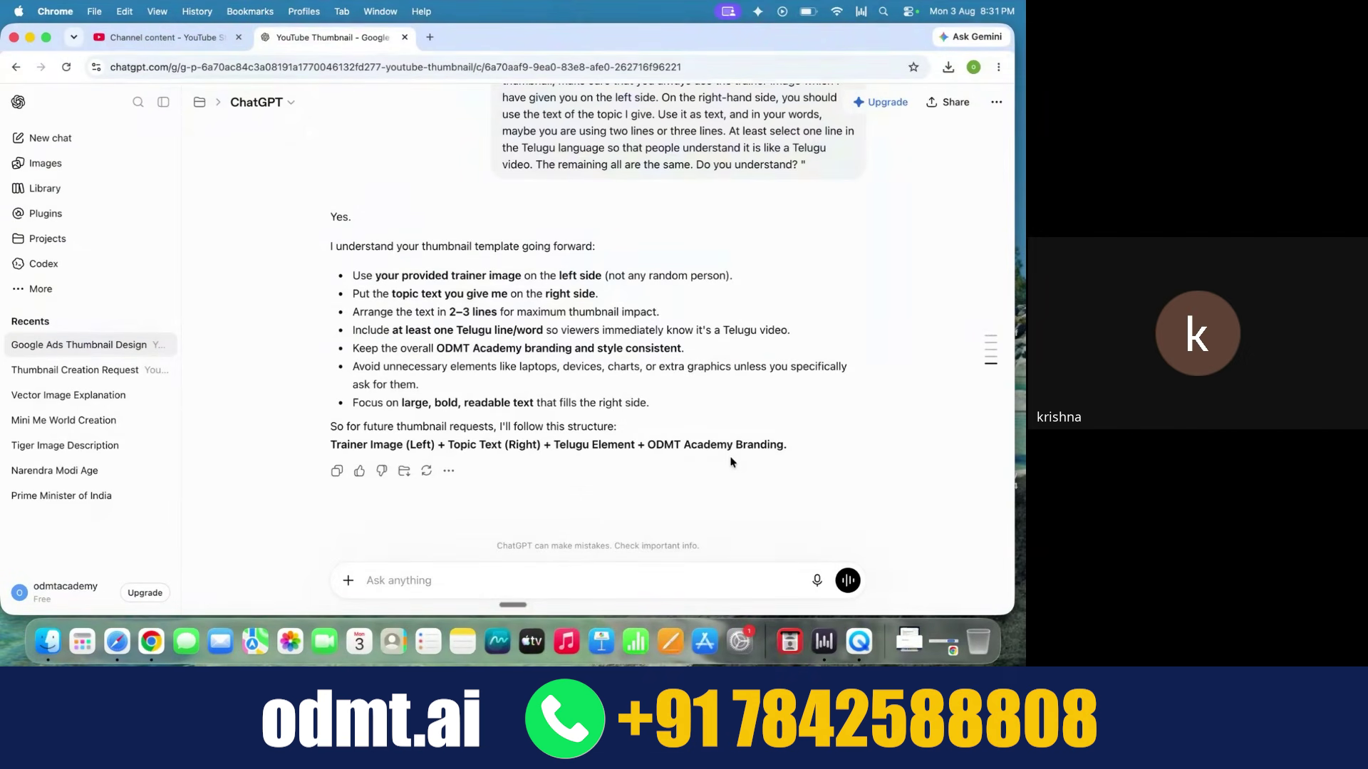
Step: Send the request "give me thumbnail for this topic " Google Ads Video Network Tutorial | Class 8 ""
{"action": "scroll", "coordinate": [730, 462], "scroll_direction": "up", "scroll_amount": 5}
{"action": "scroll", "coordinate": [730, 461], "scroll_direction": "down", "scroll_amount": 2}
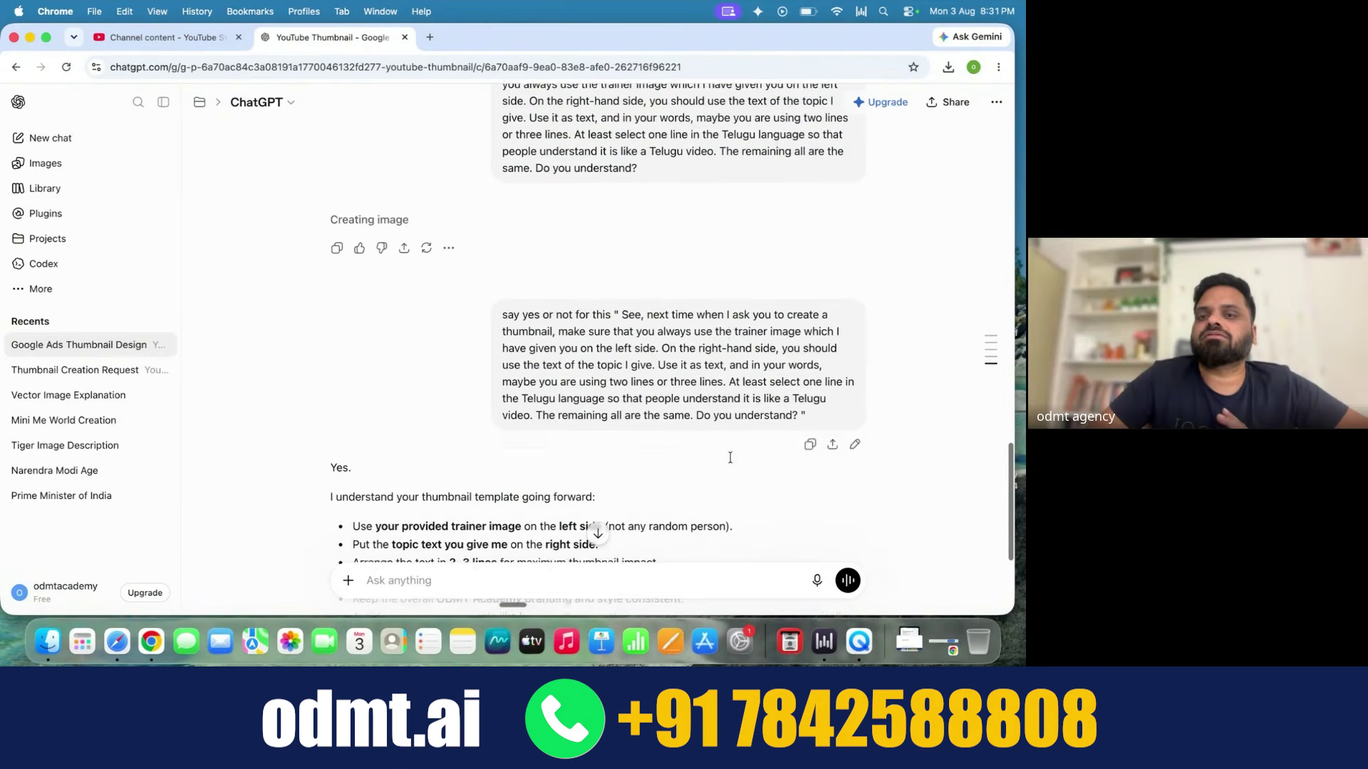
{"action": "scroll", "coordinate": [713, 414], "scroll_direction": "down", "scroll_amount": 5}
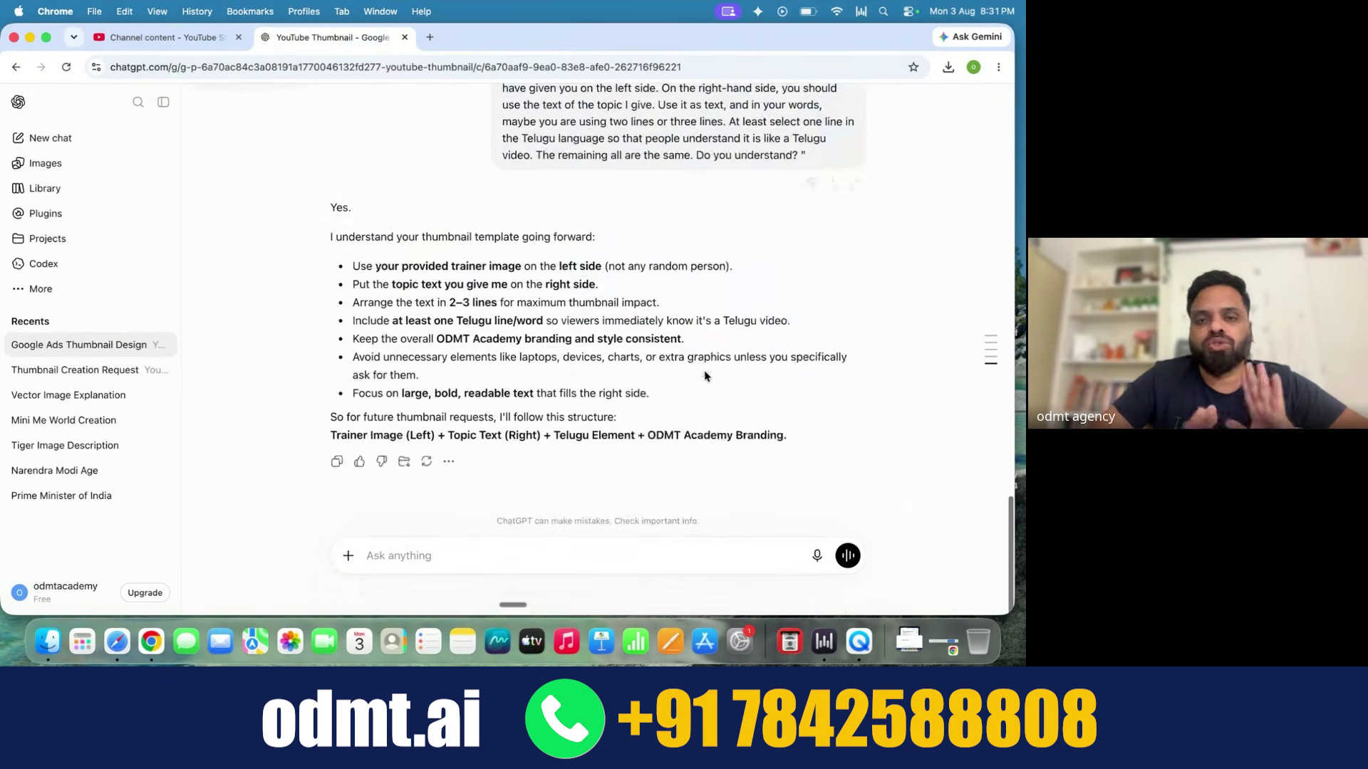
{"action": "type", "text": "give "}
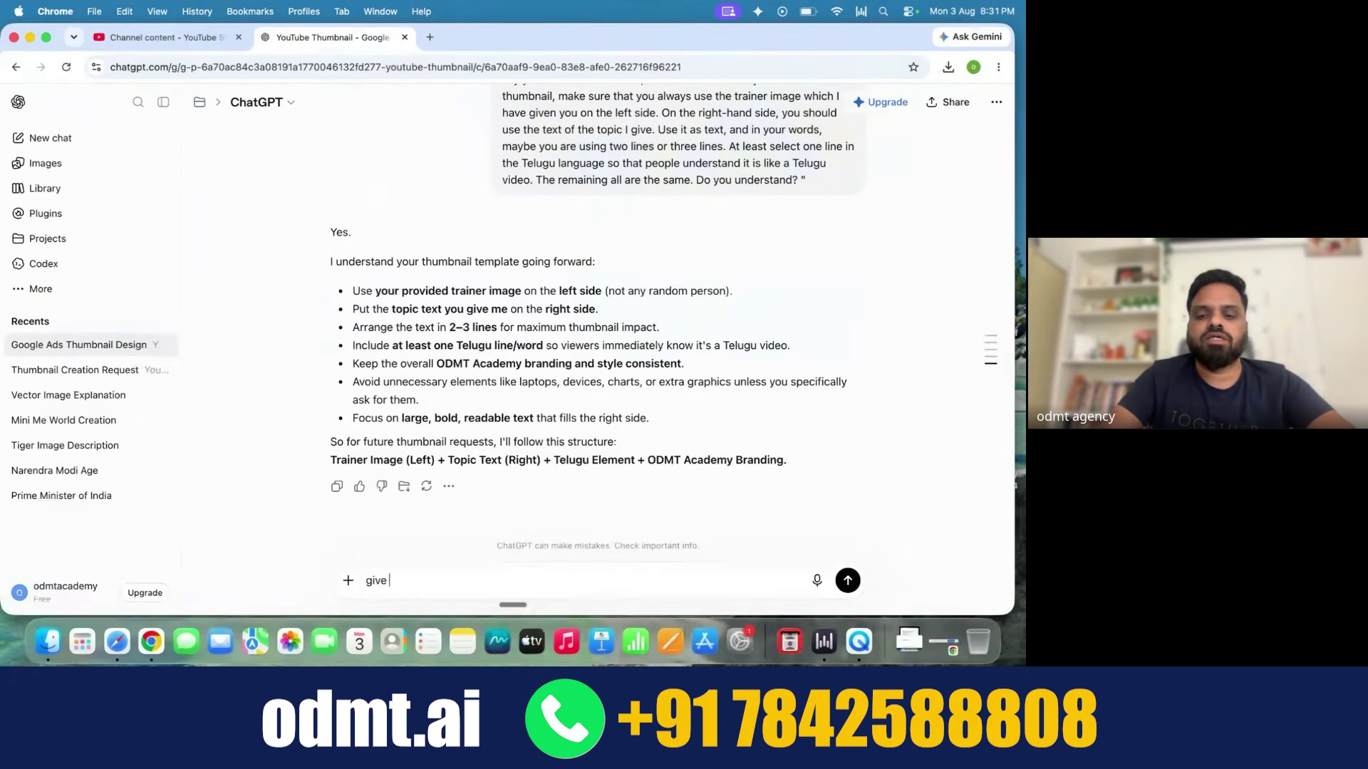
{"action": "type", "text": "me thumbnail"}
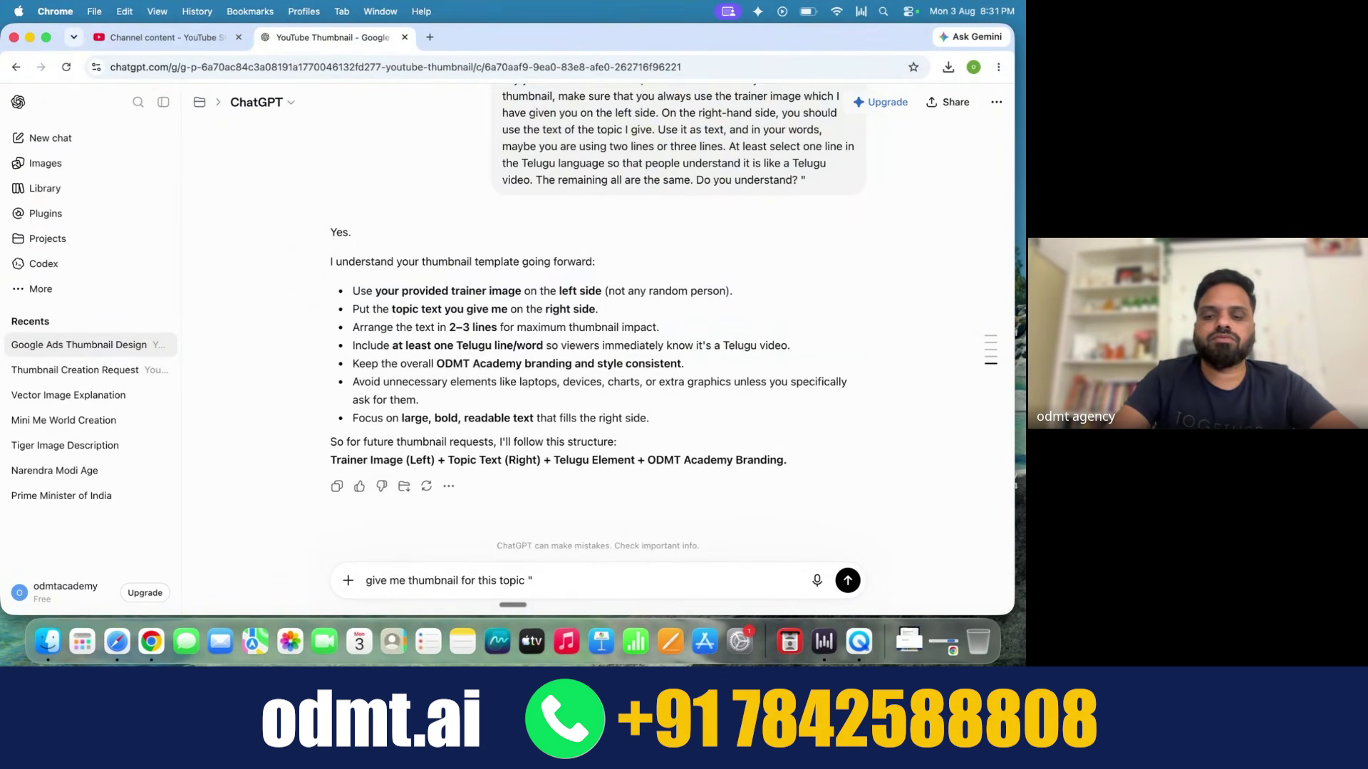
{"action": "type", "text": "for this topic \" Google Ads"}
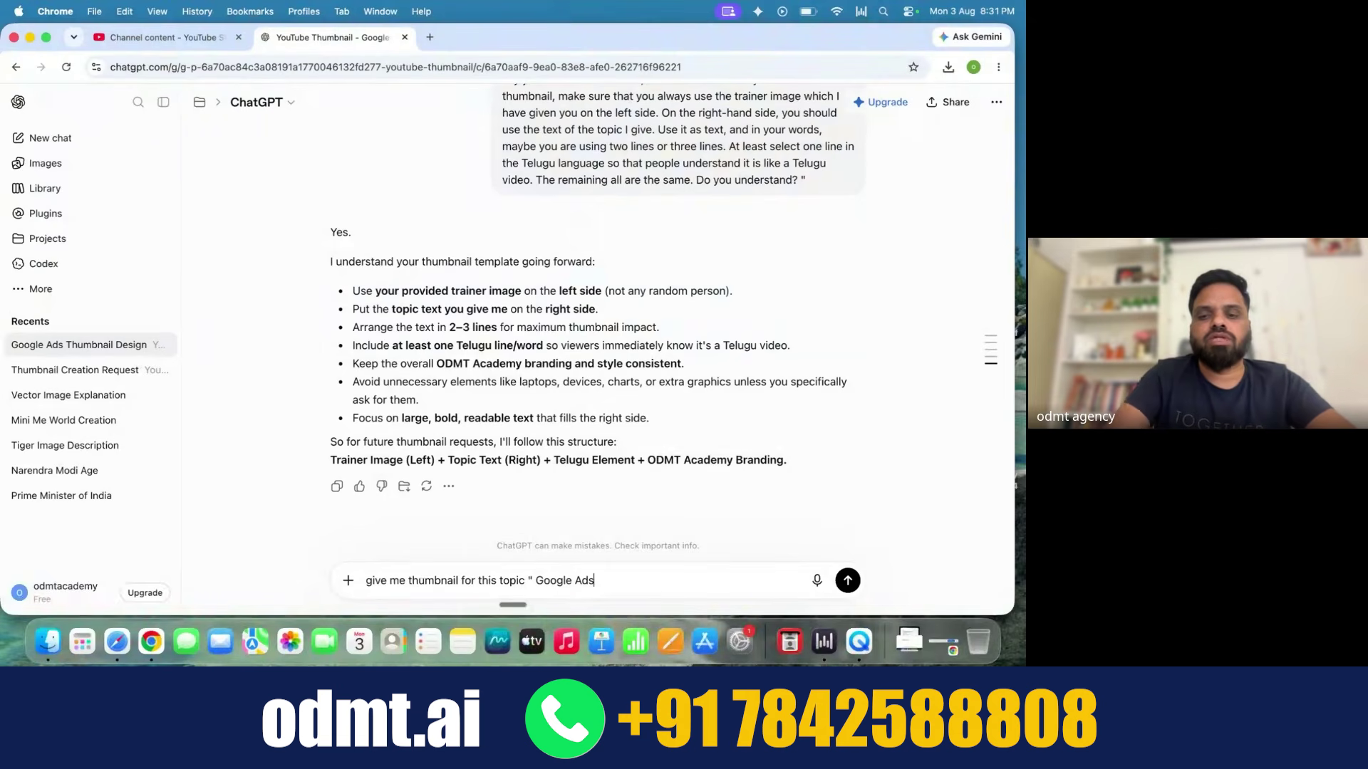
{"action": "type", "text": " Video Net"}
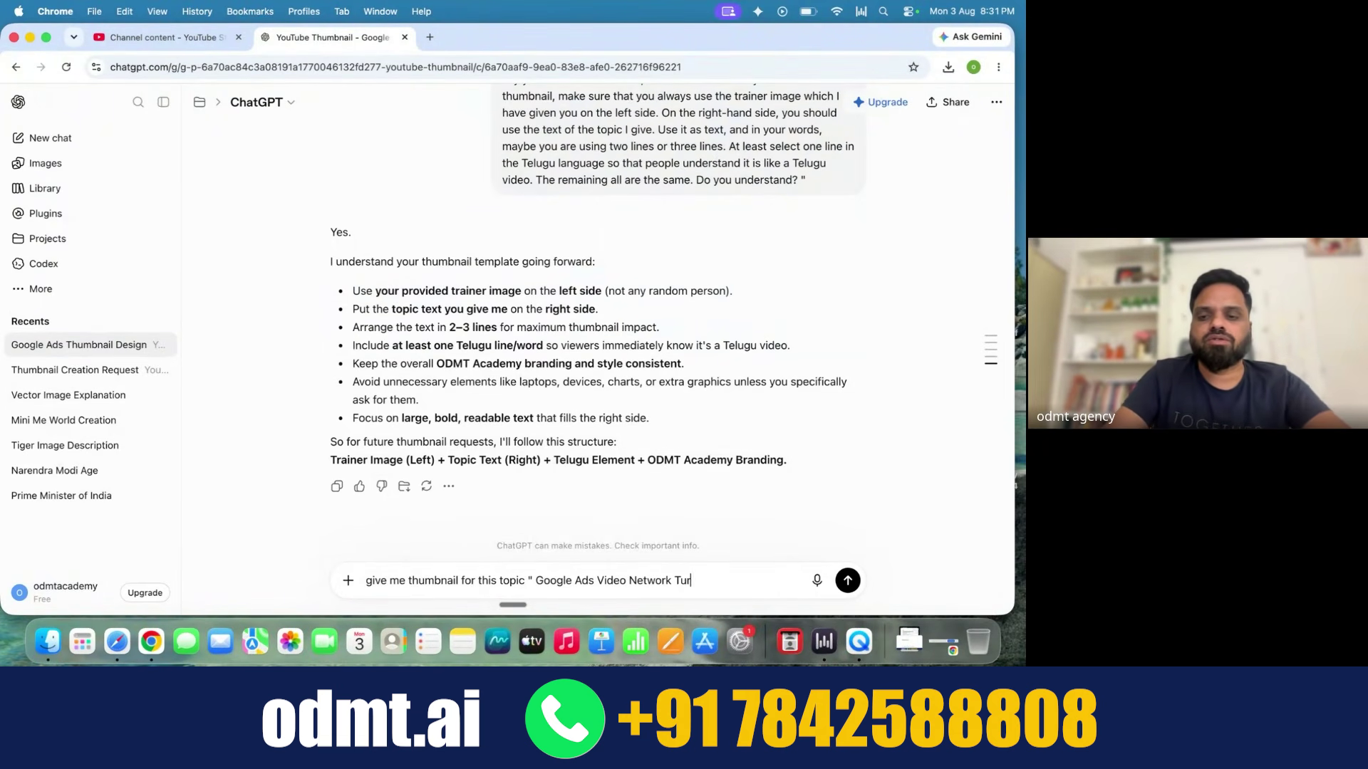
{"action": "type", "text": "work Tutorial | Class"}
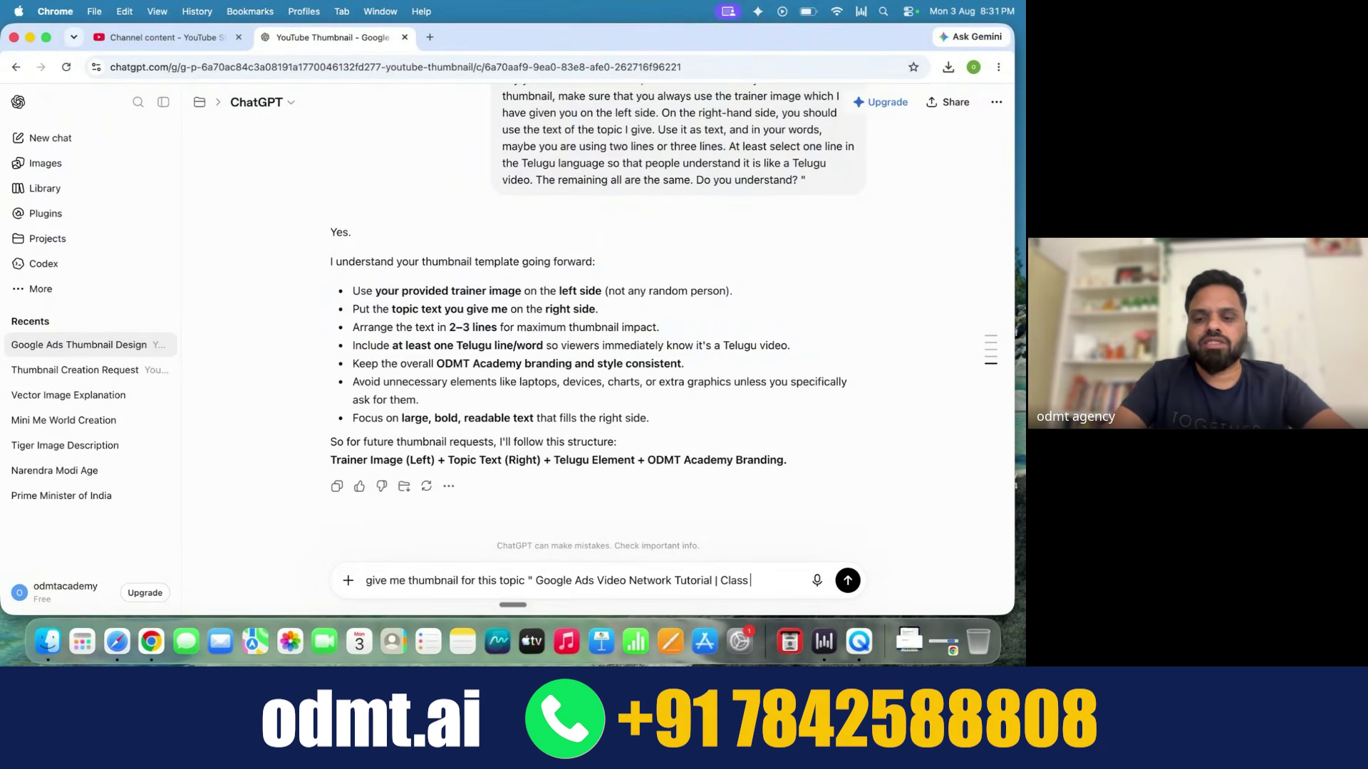
{"action": "type", "text": " 8"}
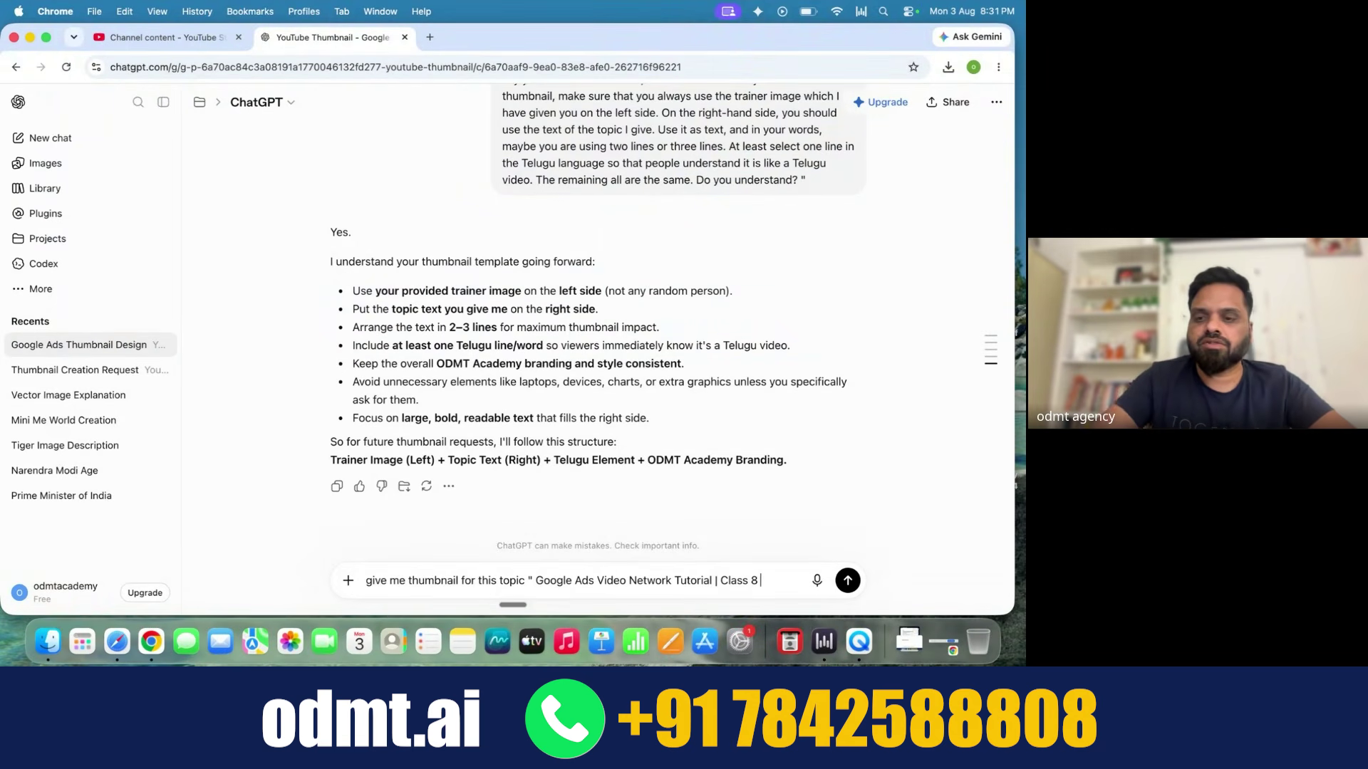
{"action": "type", "text": " \""}
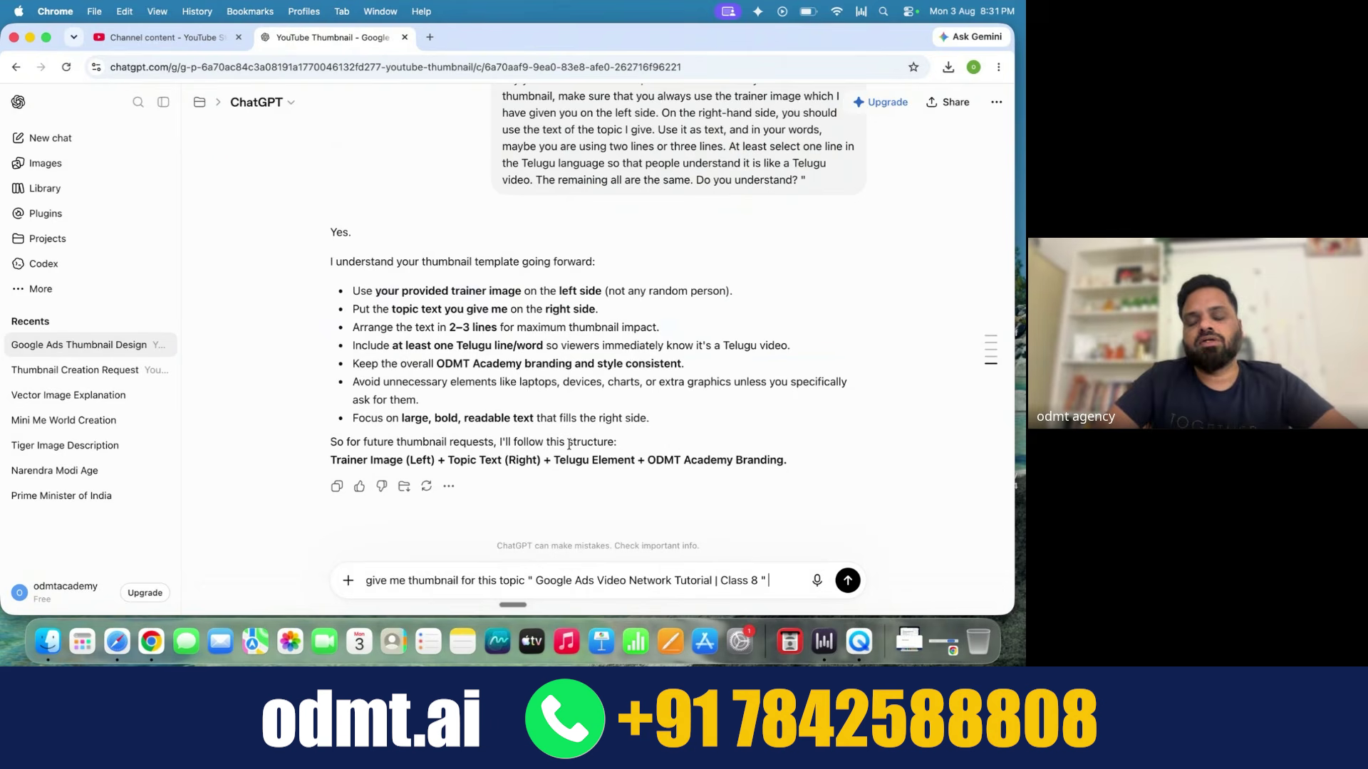
{"action": "key", "text": "Return"}
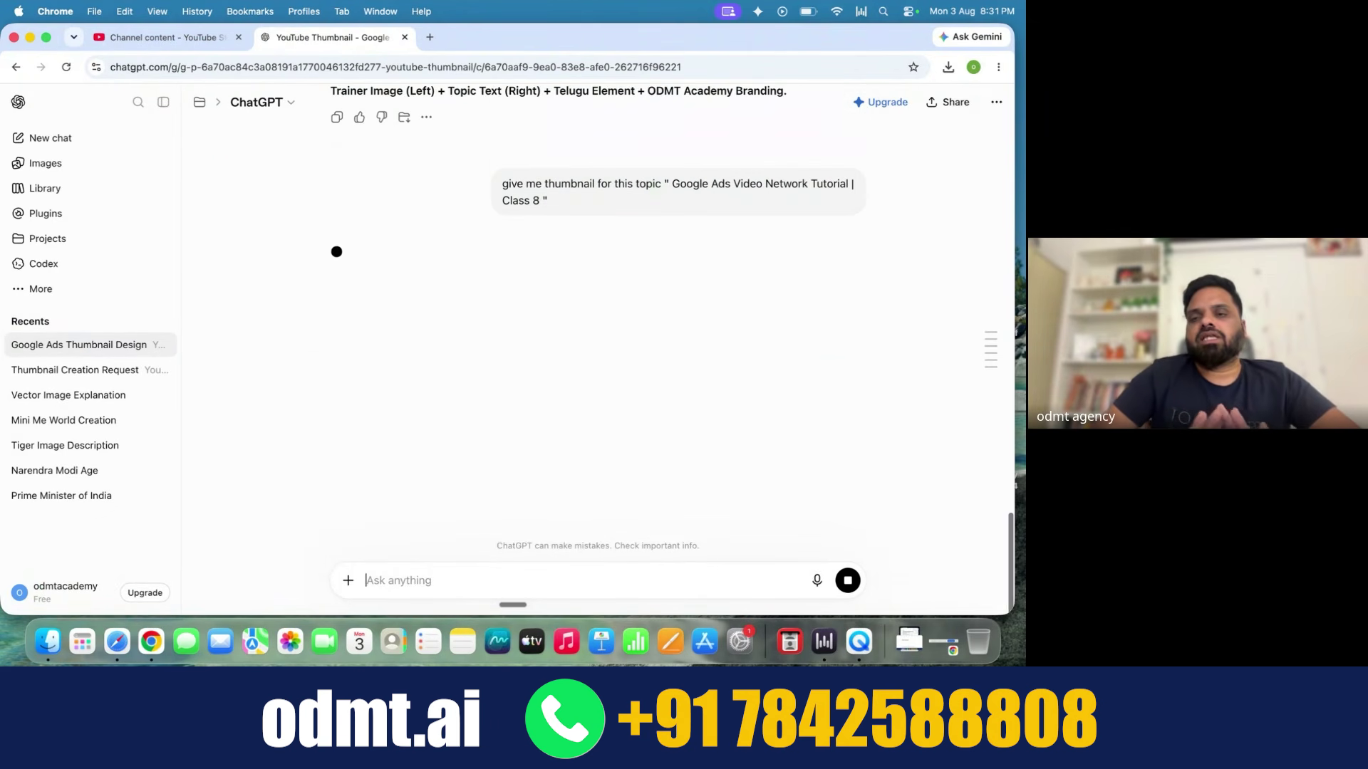
Step: Review the earlier Display Network thumbnail and the proposed layout for the Class 8 topic in the conversation
{"action": "scroll", "coordinate": [750, 397], "scroll_direction": "up", "scroll_amount": 2}
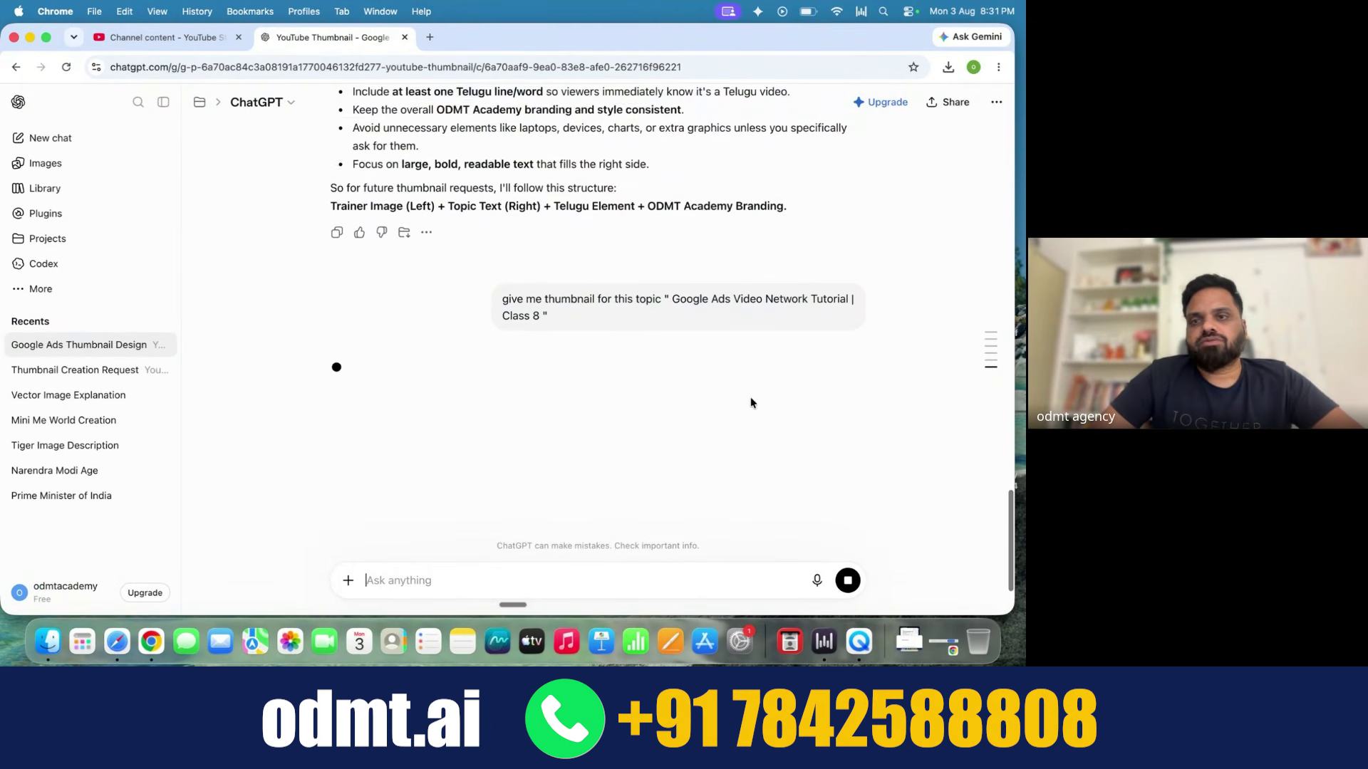
{"action": "scroll", "coordinate": [750, 398], "scroll_direction": "up", "scroll_amount": 1}
{"action": "scroll", "coordinate": [750, 396], "scroll_direction": "up", "scroll_amount": 10}
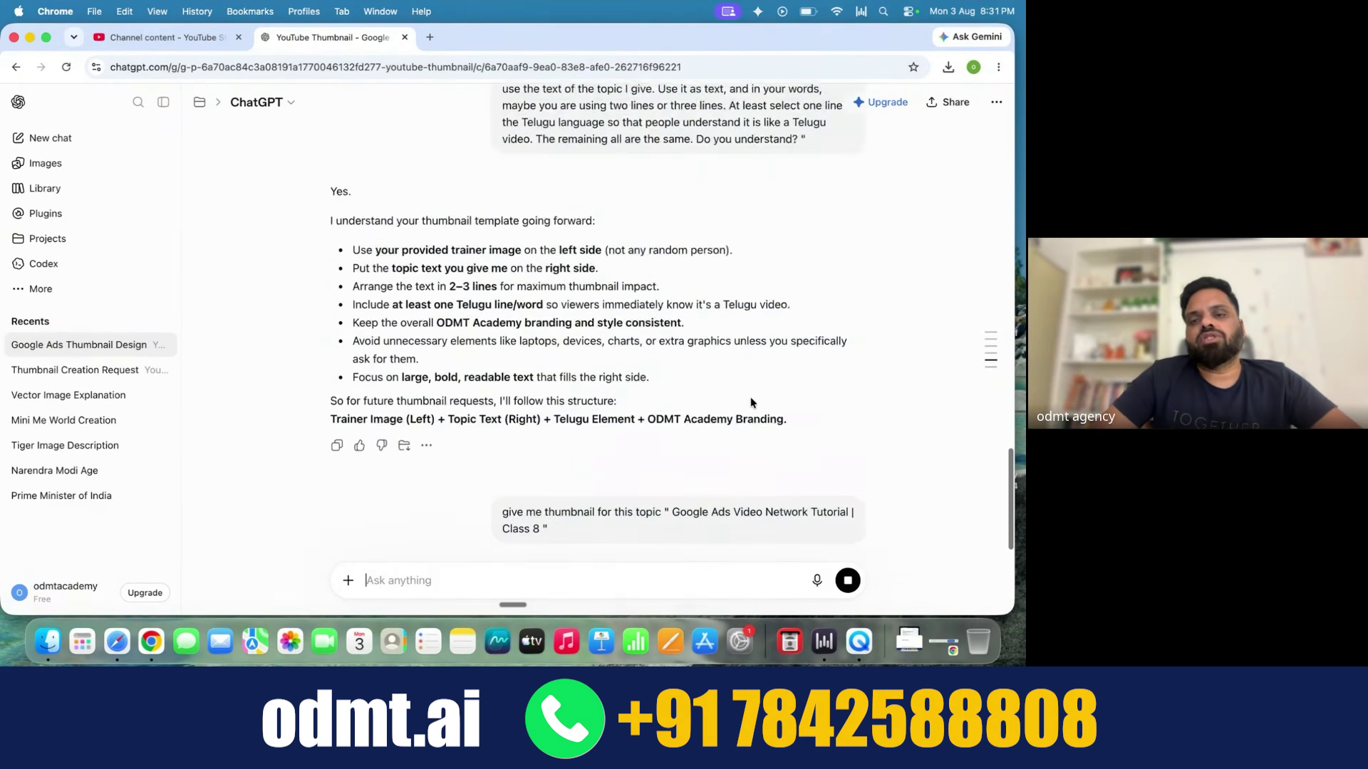
{"action": "scroll", "coordinate": [750, 399], "scroll_direction": "up", "scroll_amount": 3}
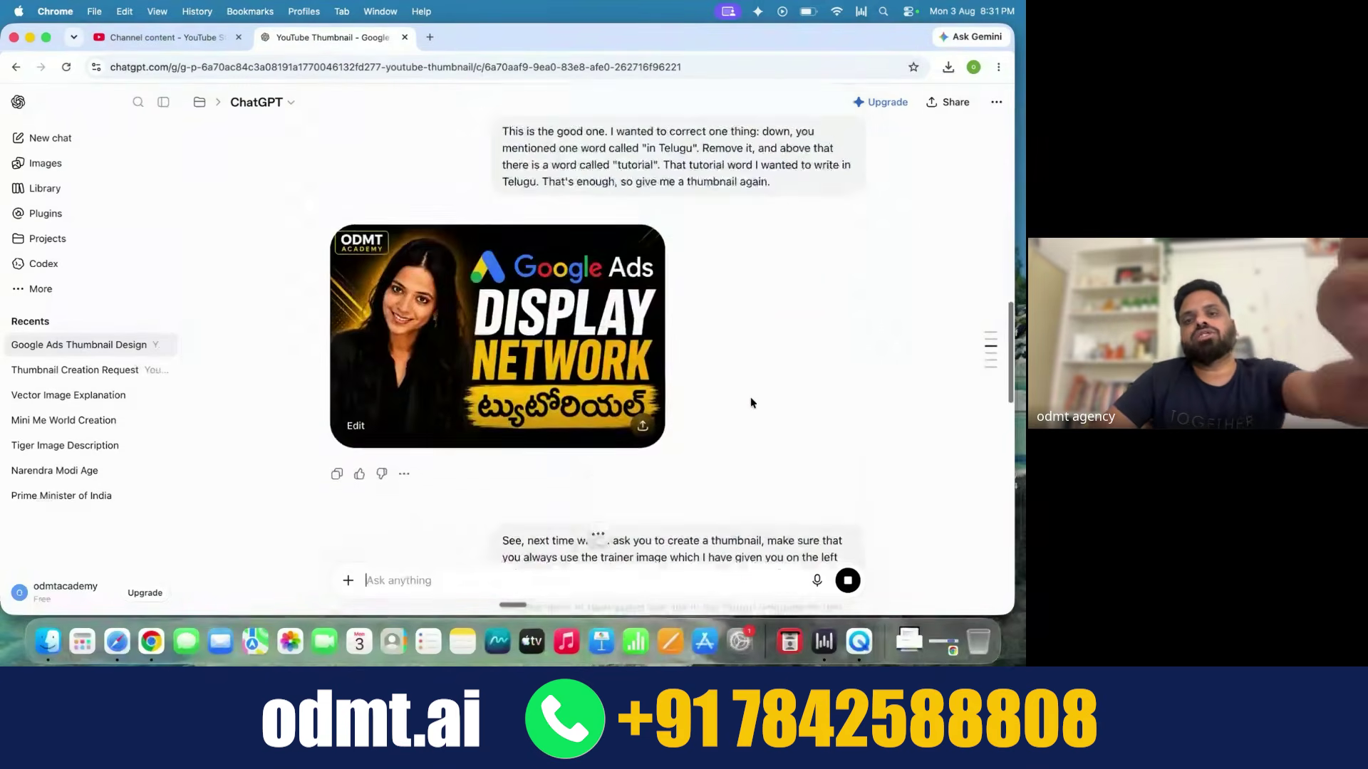
{"action": "scroll", "coordinate": [750, 399], "scroll_direction": "down", "scroll_amount": 10}
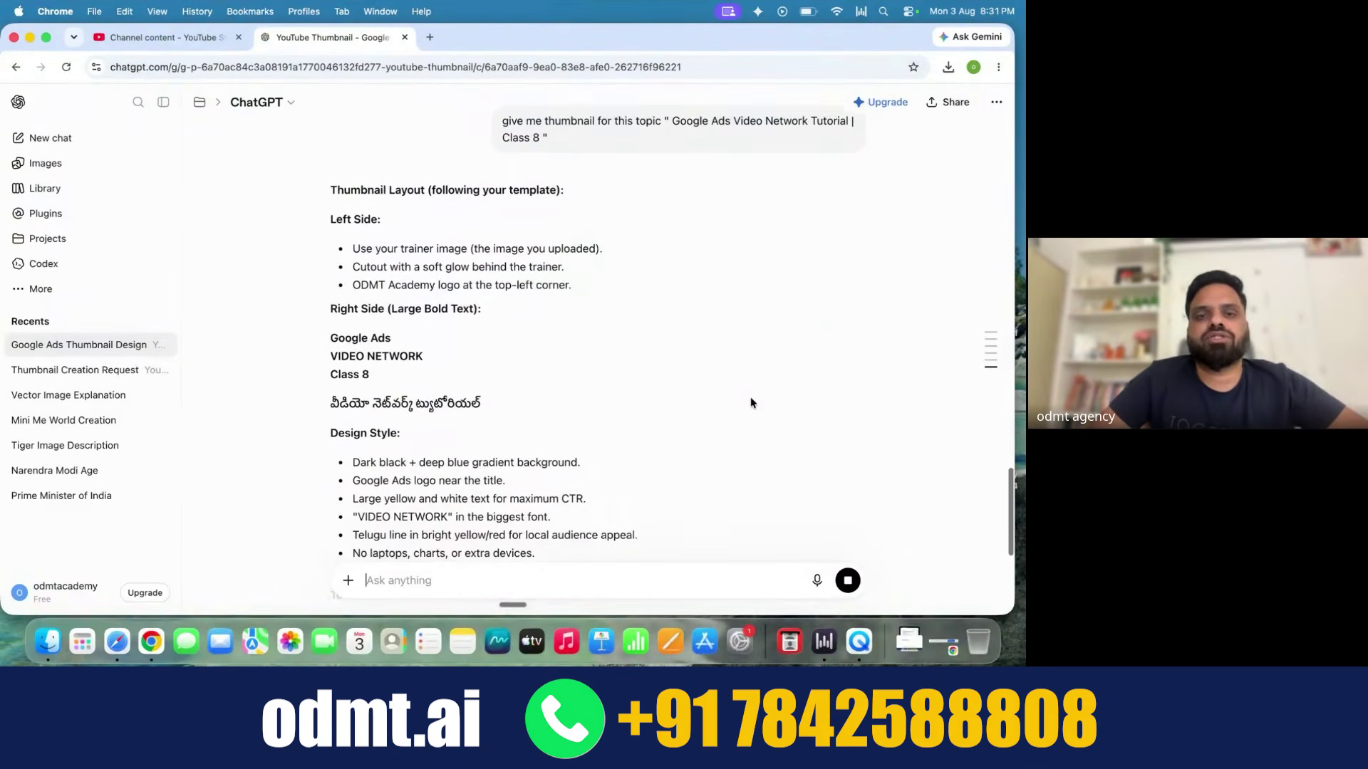
{"action": "scroll", "coordinate": [750, 403], "scroll_direction": "down", "scroll_amount": 6}
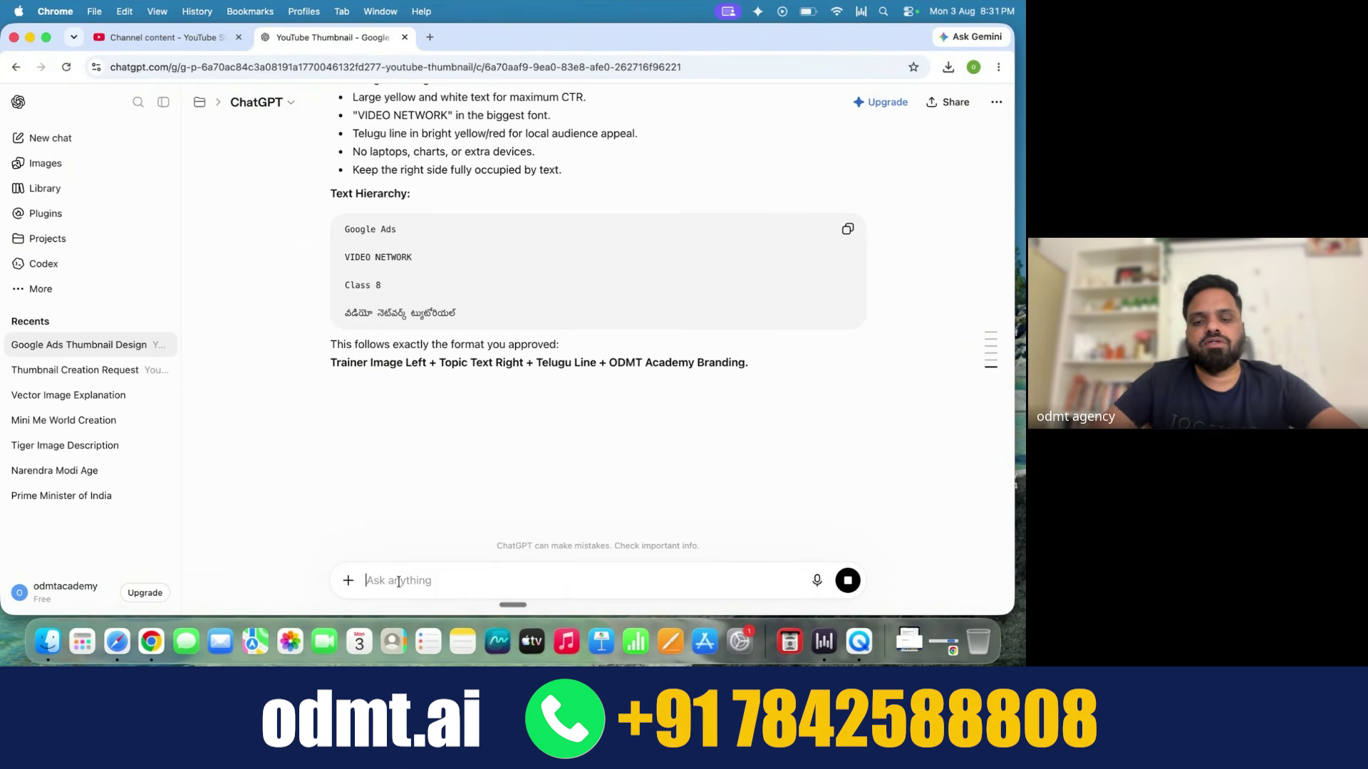
Step: Write "now give me thumbnail image", check the proposed layout and text hierarchy, and send the message
{"action": "type", "text": "now give me th"}
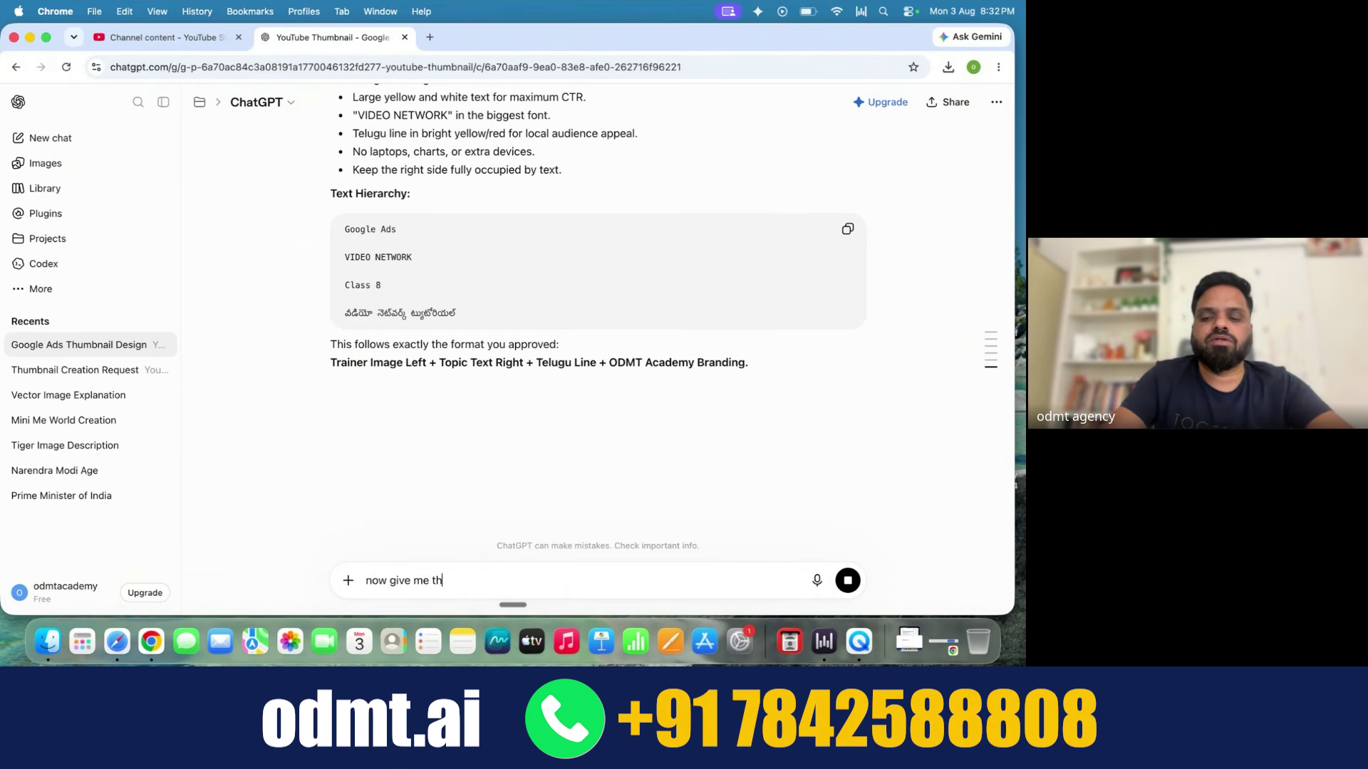
{"action": "type", "text": "umbnail imag"}
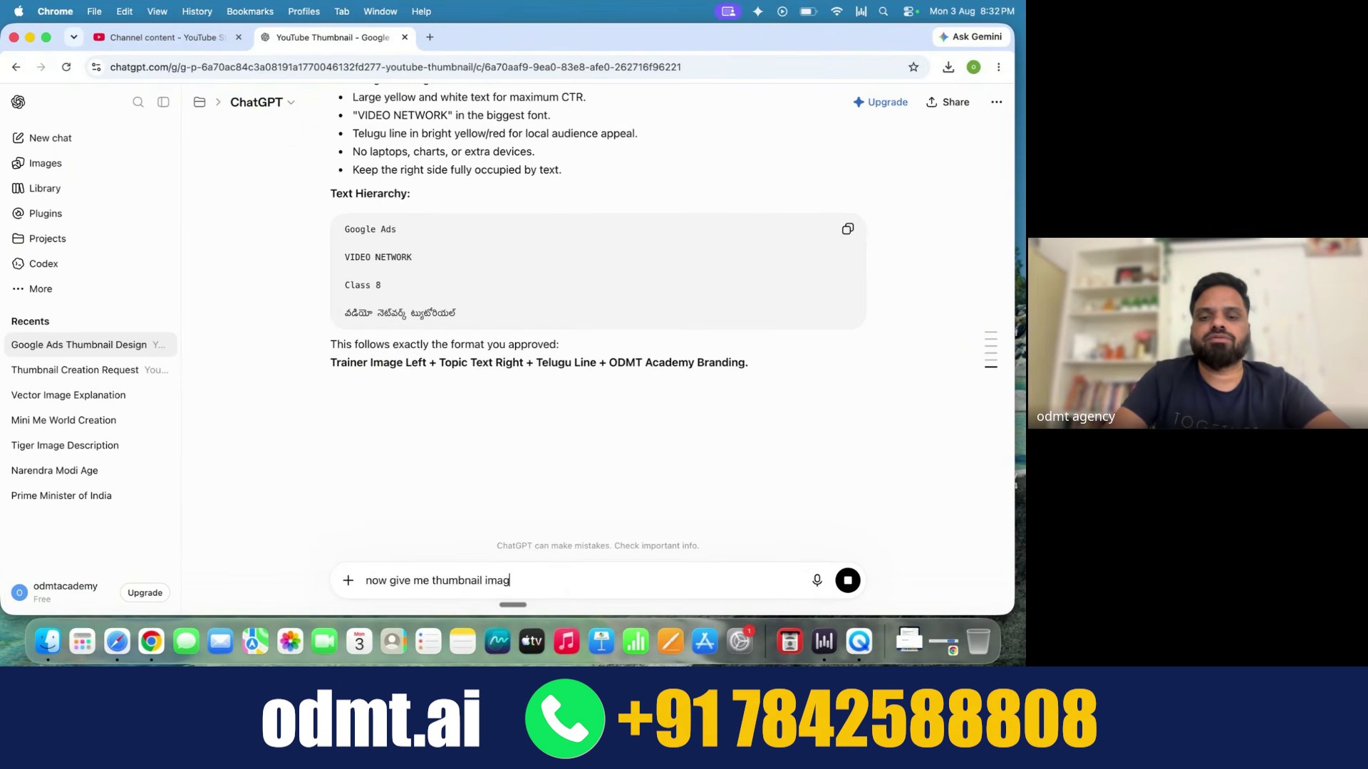
{"action": "type", "text": "e"}
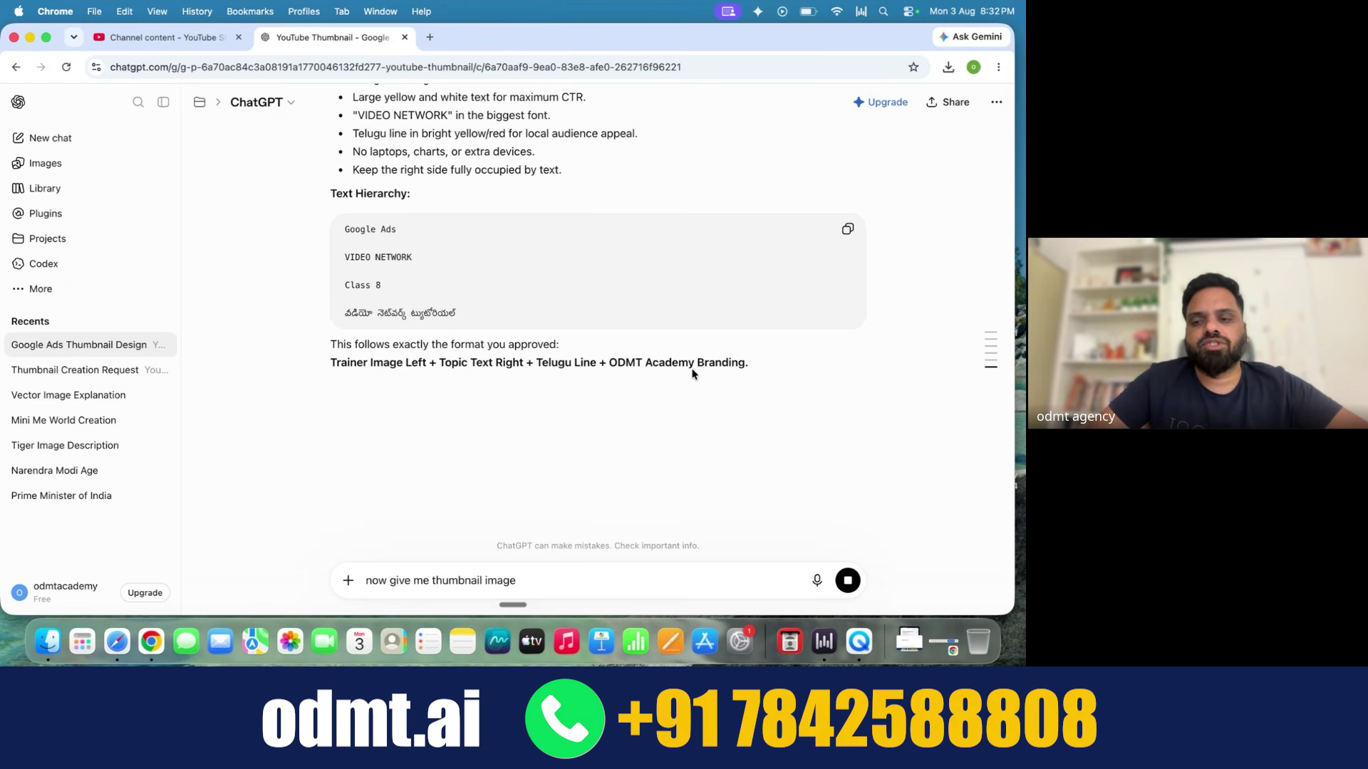
{"action": "scroll", "coordinate": [692, 374], "scroll_direction": "up", "scroll_amount": 10}
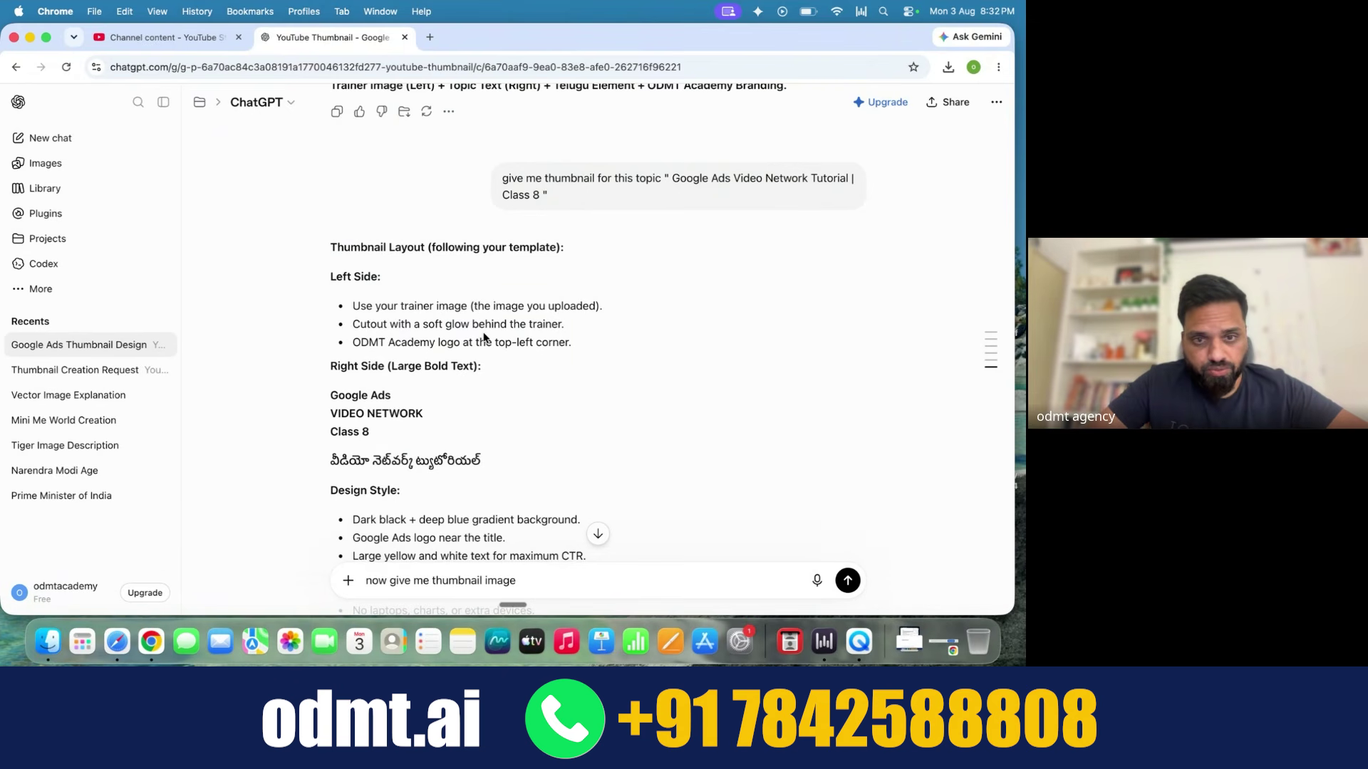
{"action": "scroll", "coordinate": [467, 360], "scroll_direction": "down", "scroll_amount": 2}
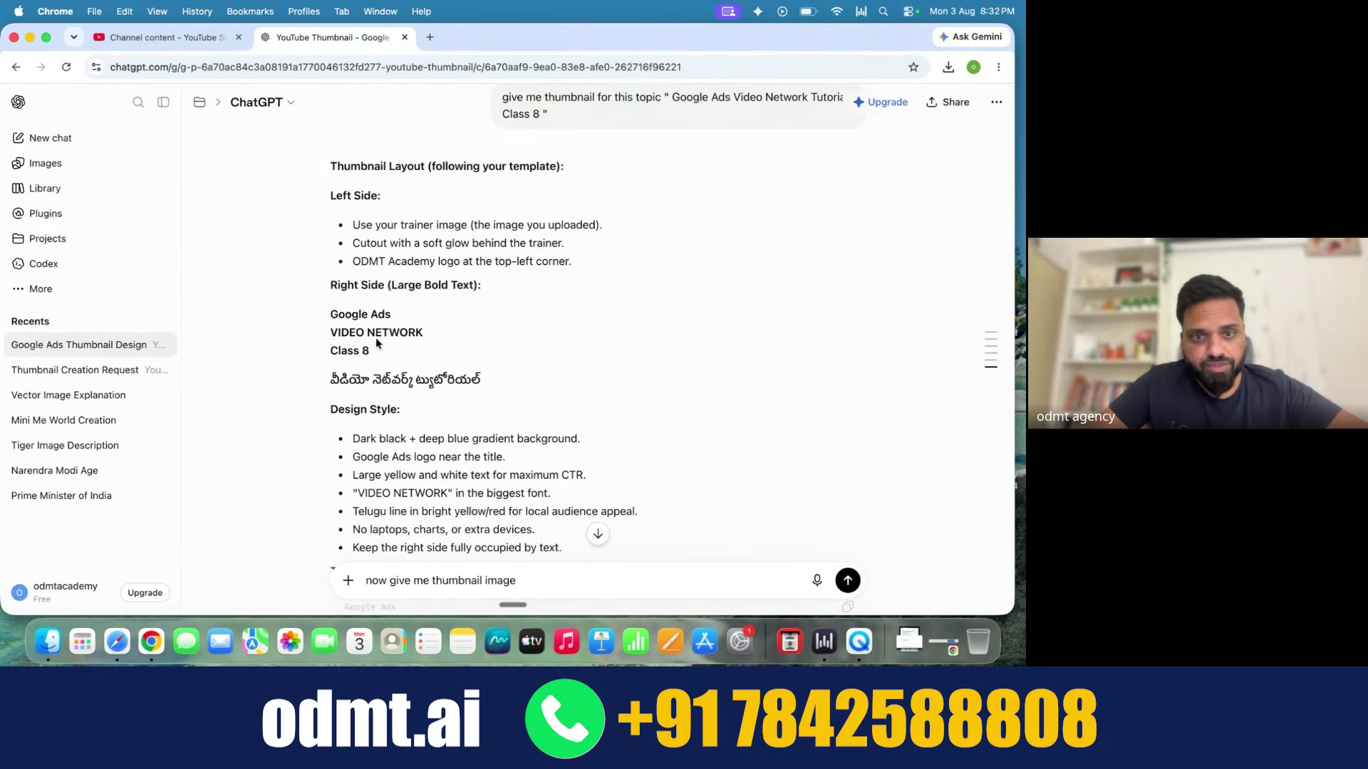
{"action": "scroll", "coordinate": [393, 391], "scroll_direction": "down", "scroll_amount": 3}
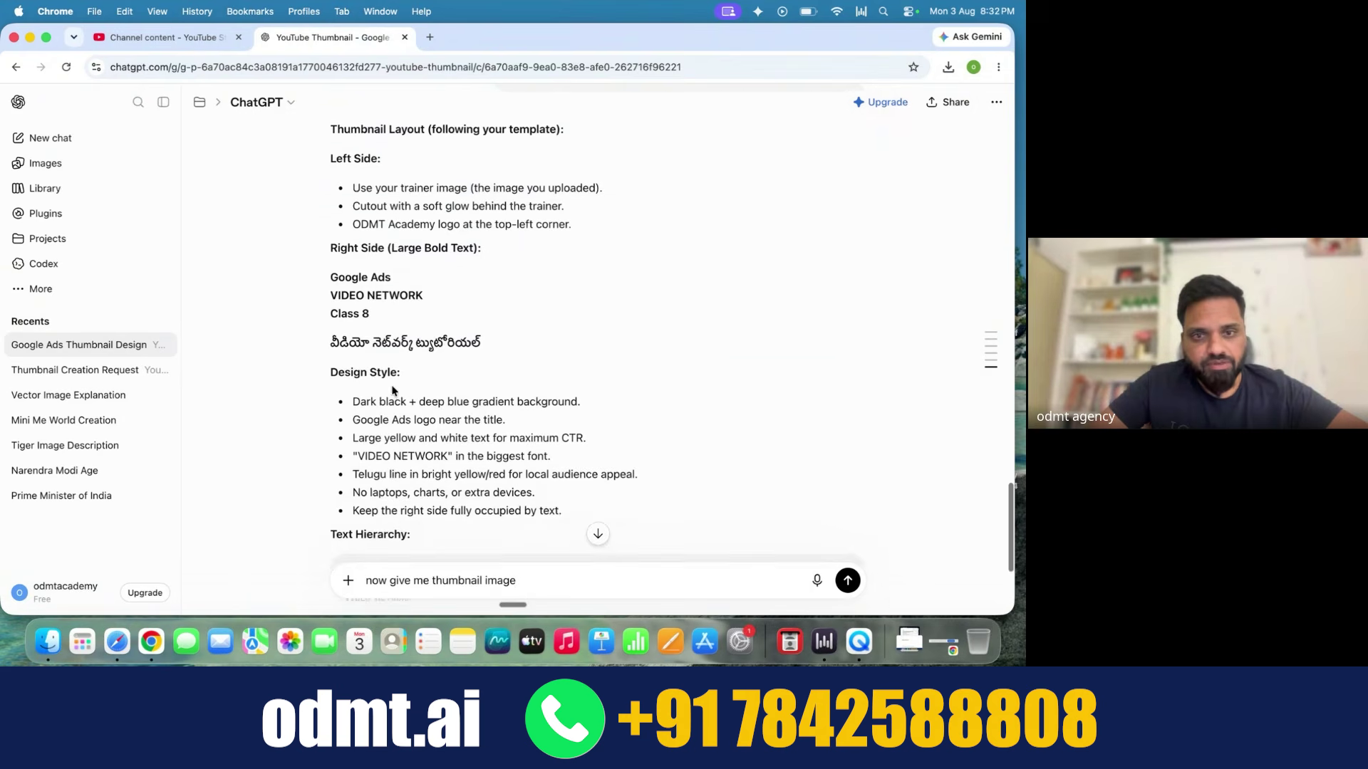
{"action": "scroll", "coordinate": [444, 382], "scroll_direction": "down", "scroll_amount": 3}
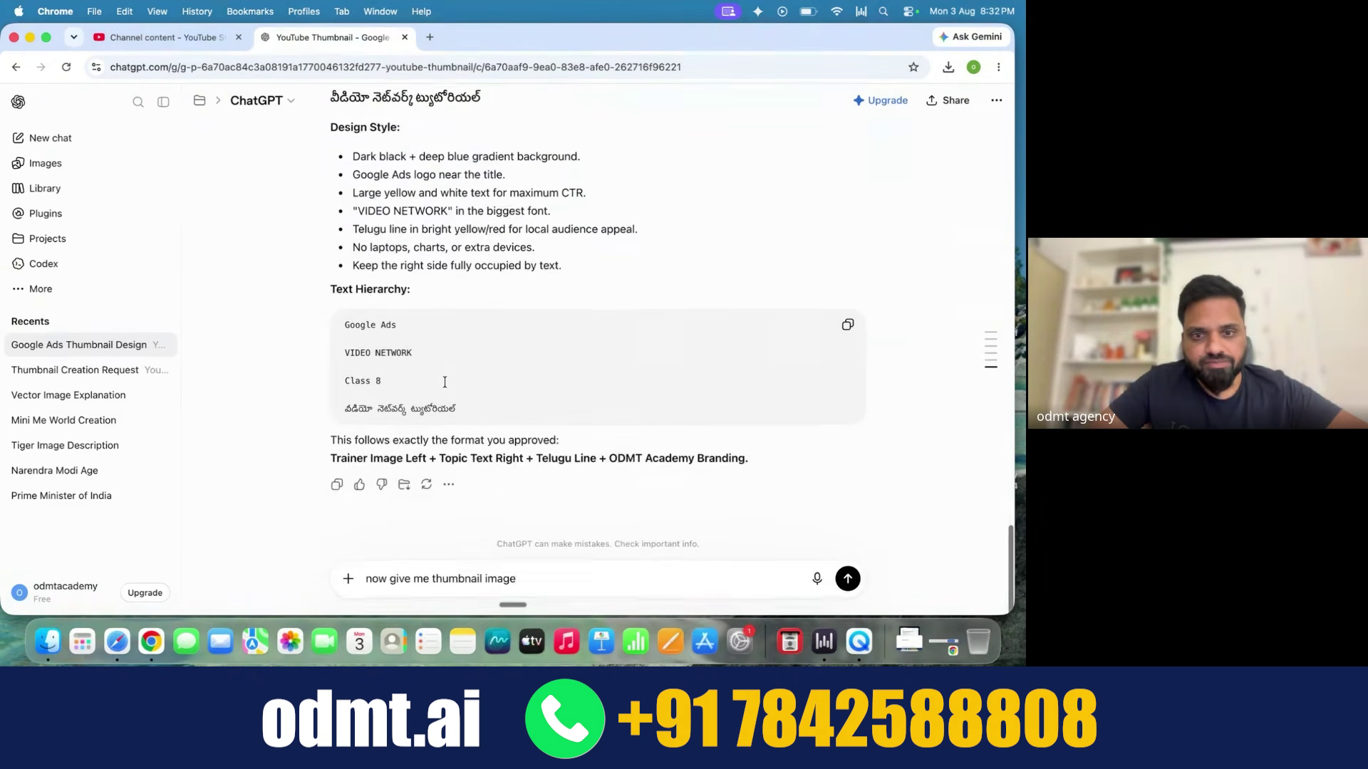
{"action": "left_click", "coordinate": [843, 586]}
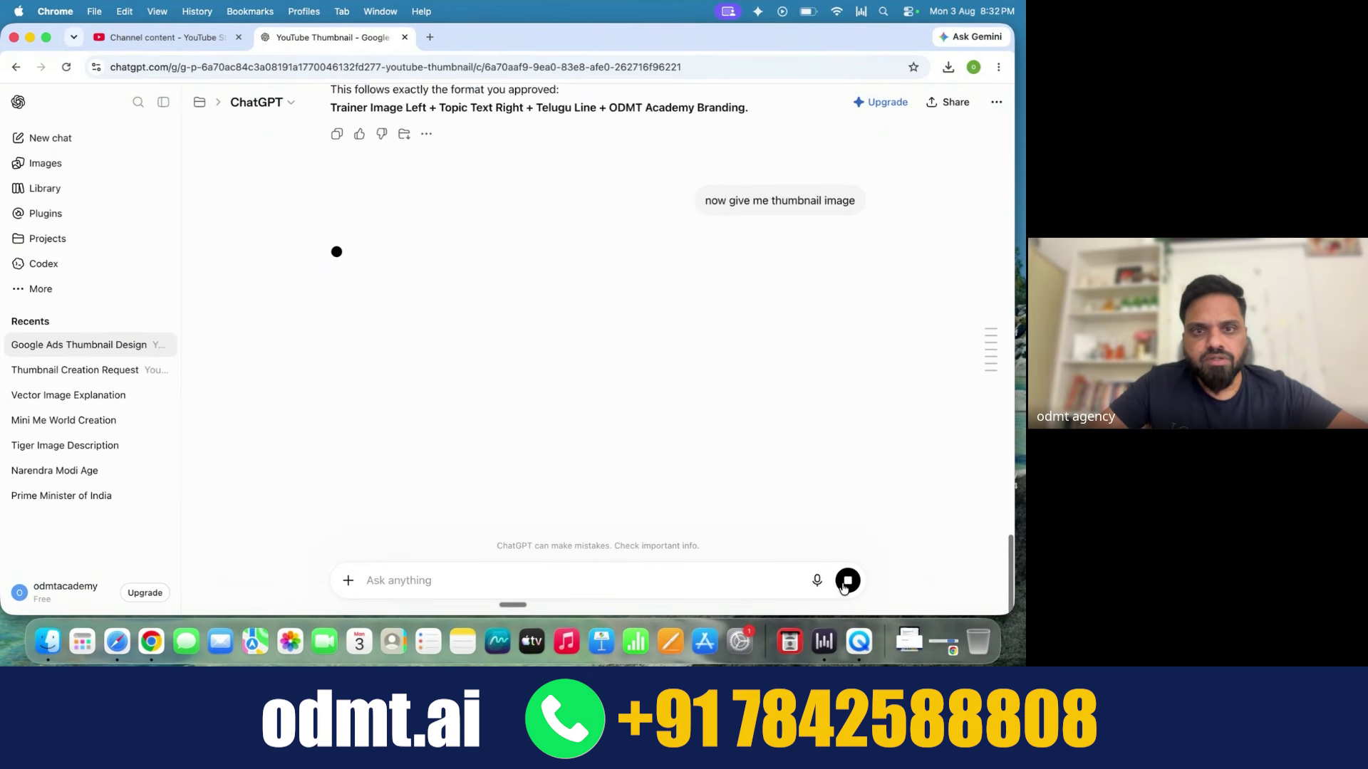
Step: Read the reply to the thumbnail image request and check it against the Class 8 text hierarchy
{"action": "scroll", "coordinate": [683, 348], "scroll_direction": "up", "scroll_amount": 3}
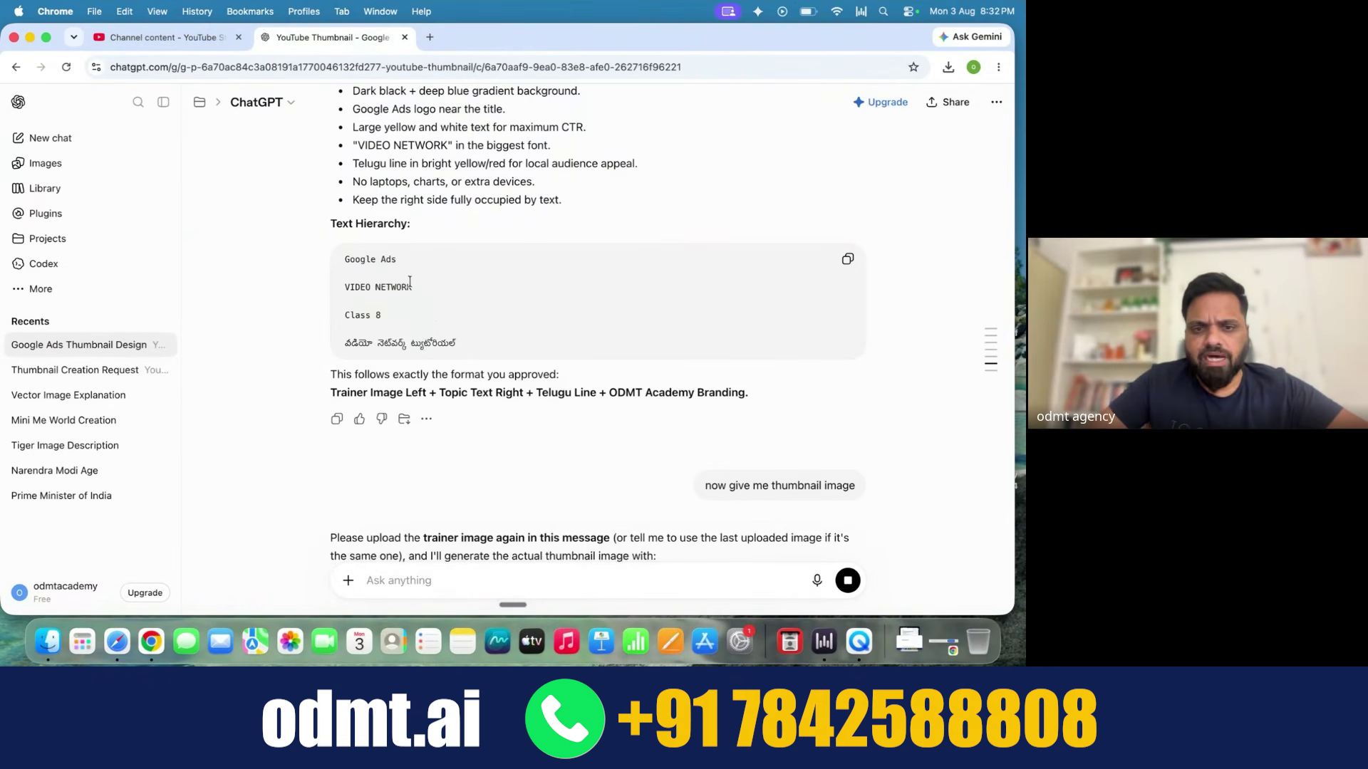
{"action": "scroll", "coordinate": [426, 349], "scroll_direction": "down", "scroll_amount": 3}
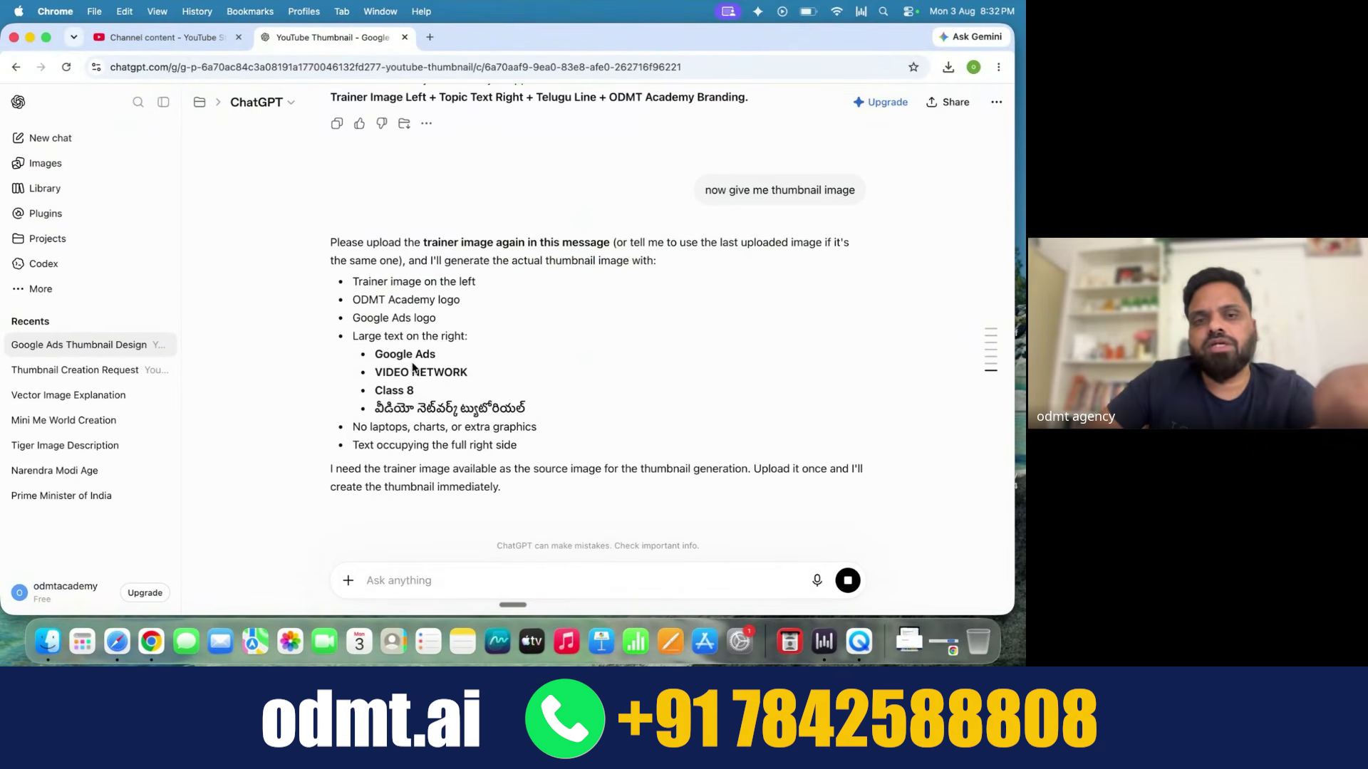
{"action": "scroll", "coordinate": [463, 328], "scroll_direction": "up", "scroll_amount": 1}
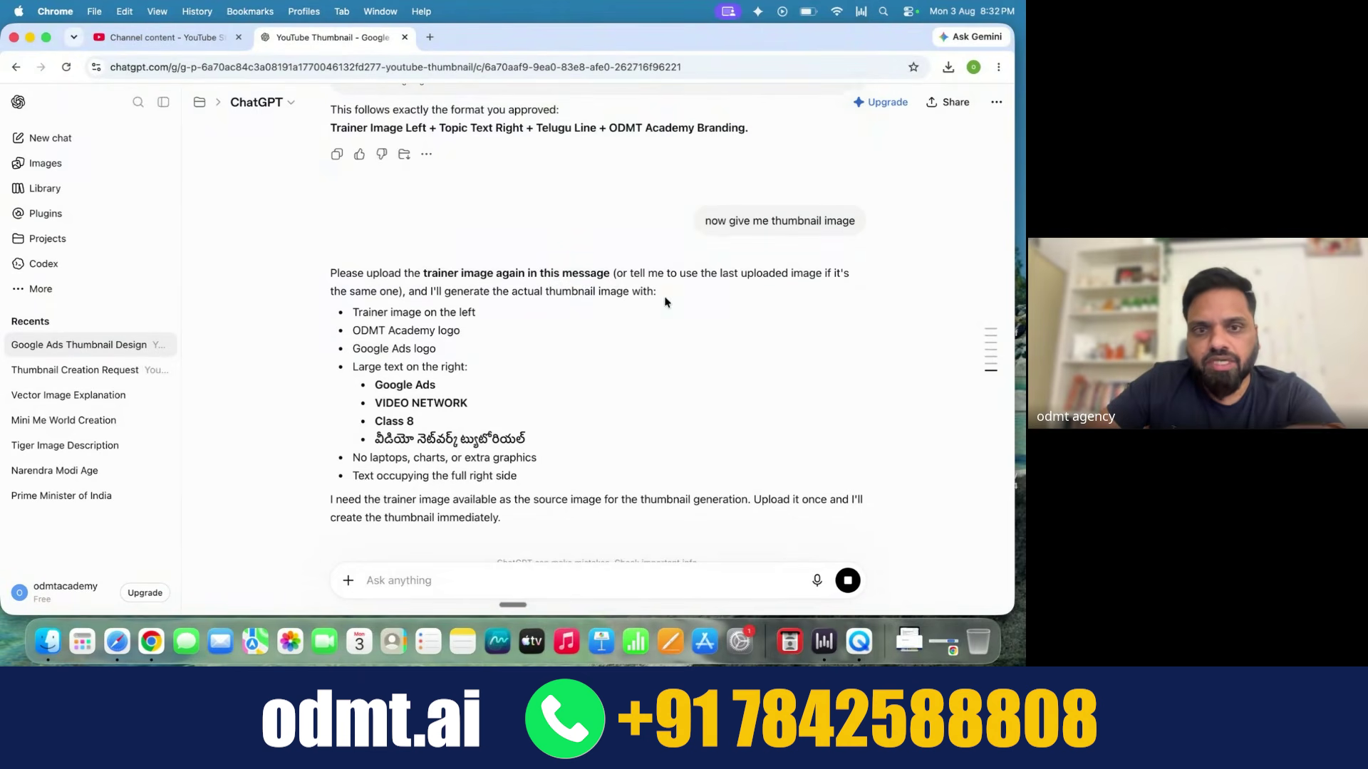
Step: Review the conversation's Display Network thumbnails, the trainer image reply, and the Class 8 design style and text hierarchy
{"action": "scroll", "coordinate": [512, 332], "scroll_direction": "down", "scroll_amount": 3}
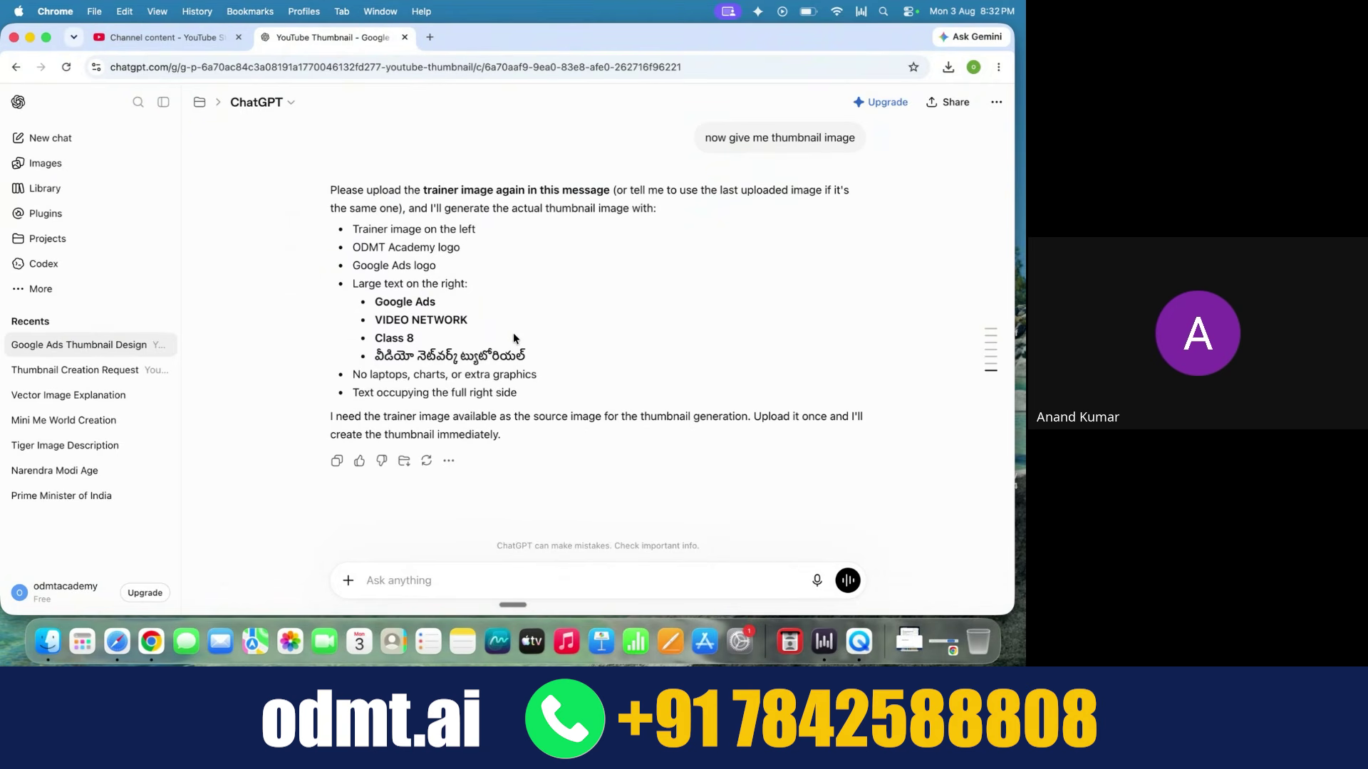
{"action": "scroll", "coordinate": [513, 332], "scroll_direction": "up", "scroll_amount": 10}
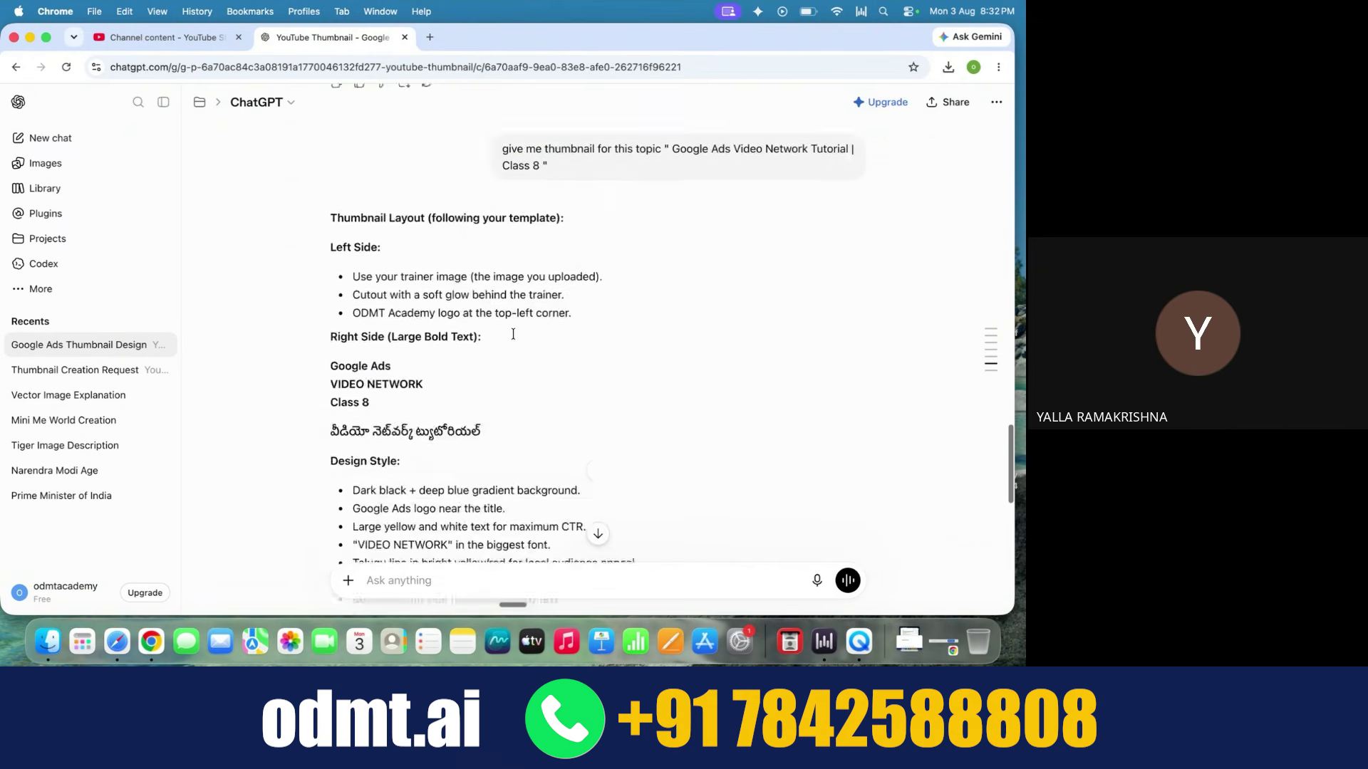
{"action": "scroll", "coordinate": [513, 332], "scroll_direction": "up", "scroll_amount": 3}
{"action": "scroll", "coordinate": [513, 332], "scroll_direction": "down", "scroll_amount": 15}
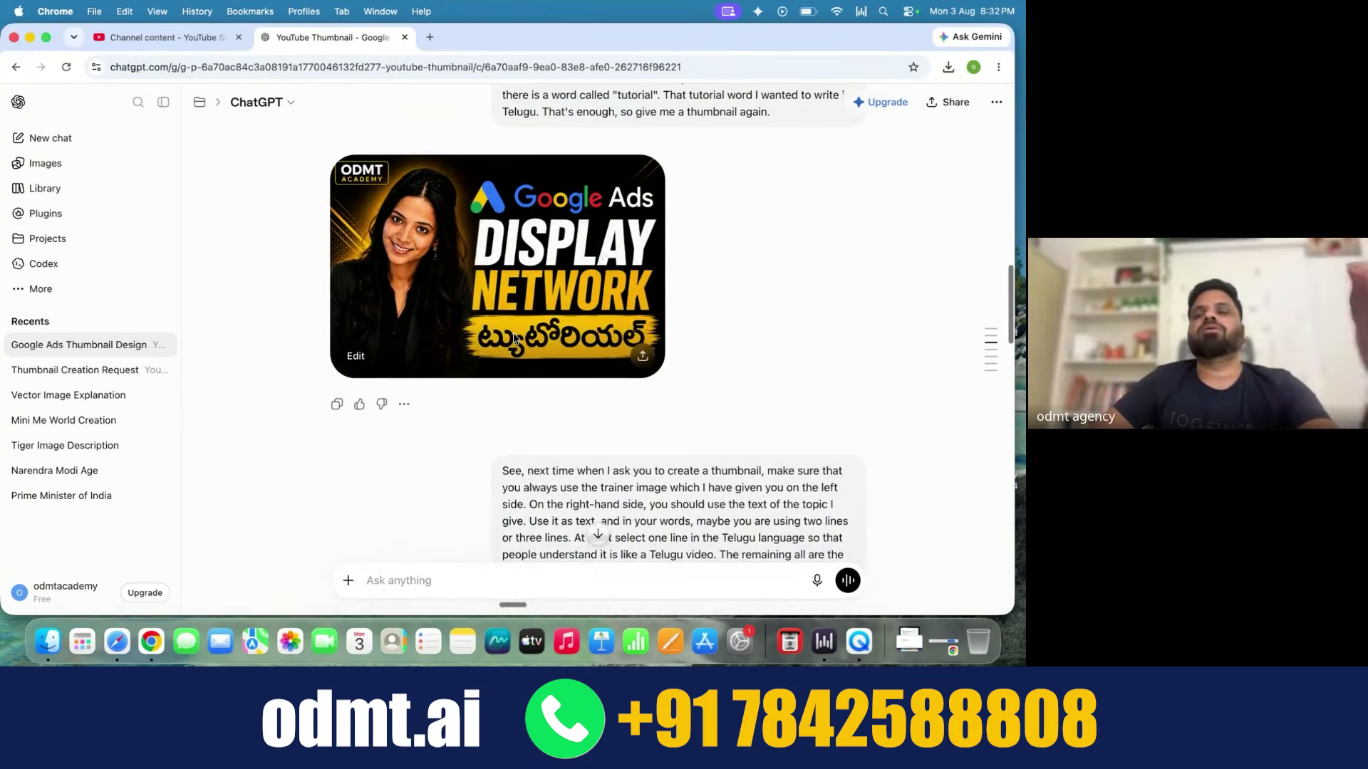
{"action": "scroll", "coordinate": [513, 332], "scroll_direction": "up", "scroll_amount": 15}
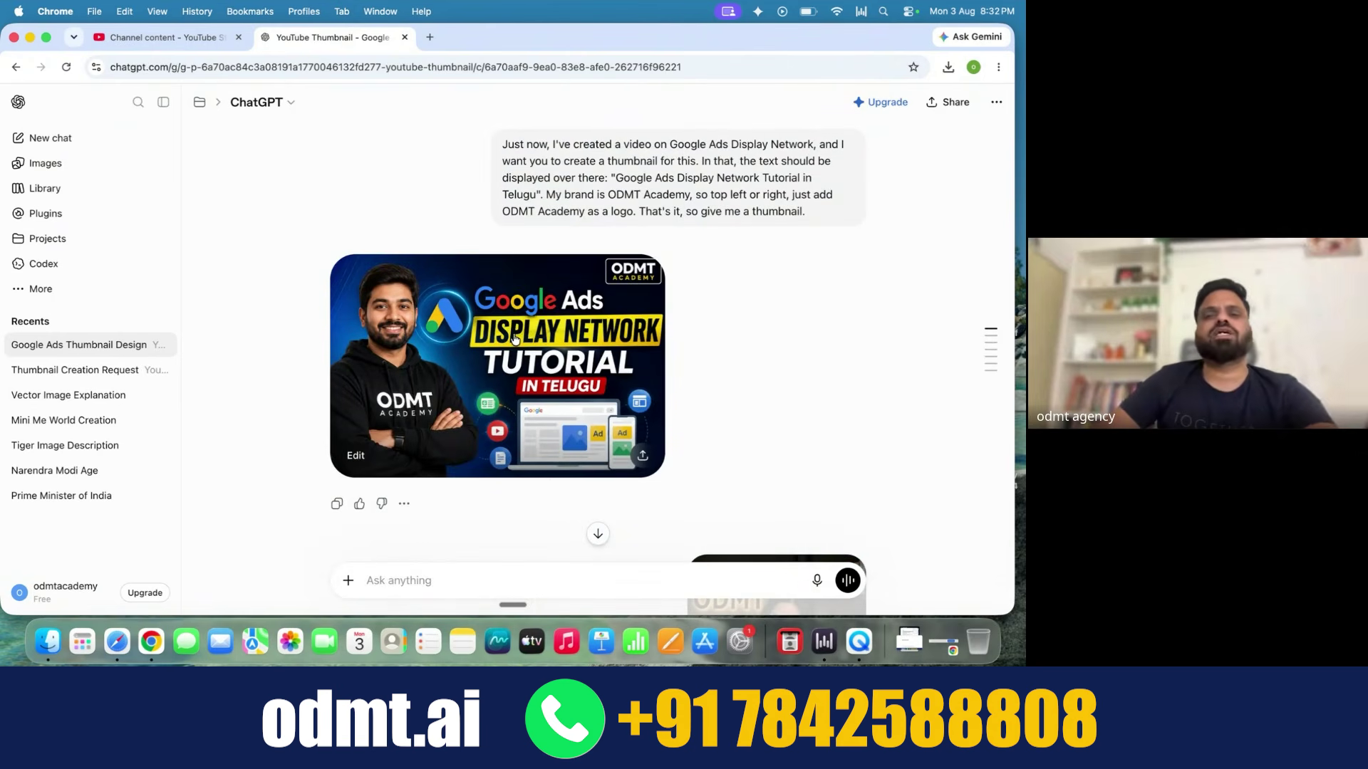
{"action": "scroll", "coordinate": [515, 338], "scroll_direction": "down", "scroll_amount": 15}
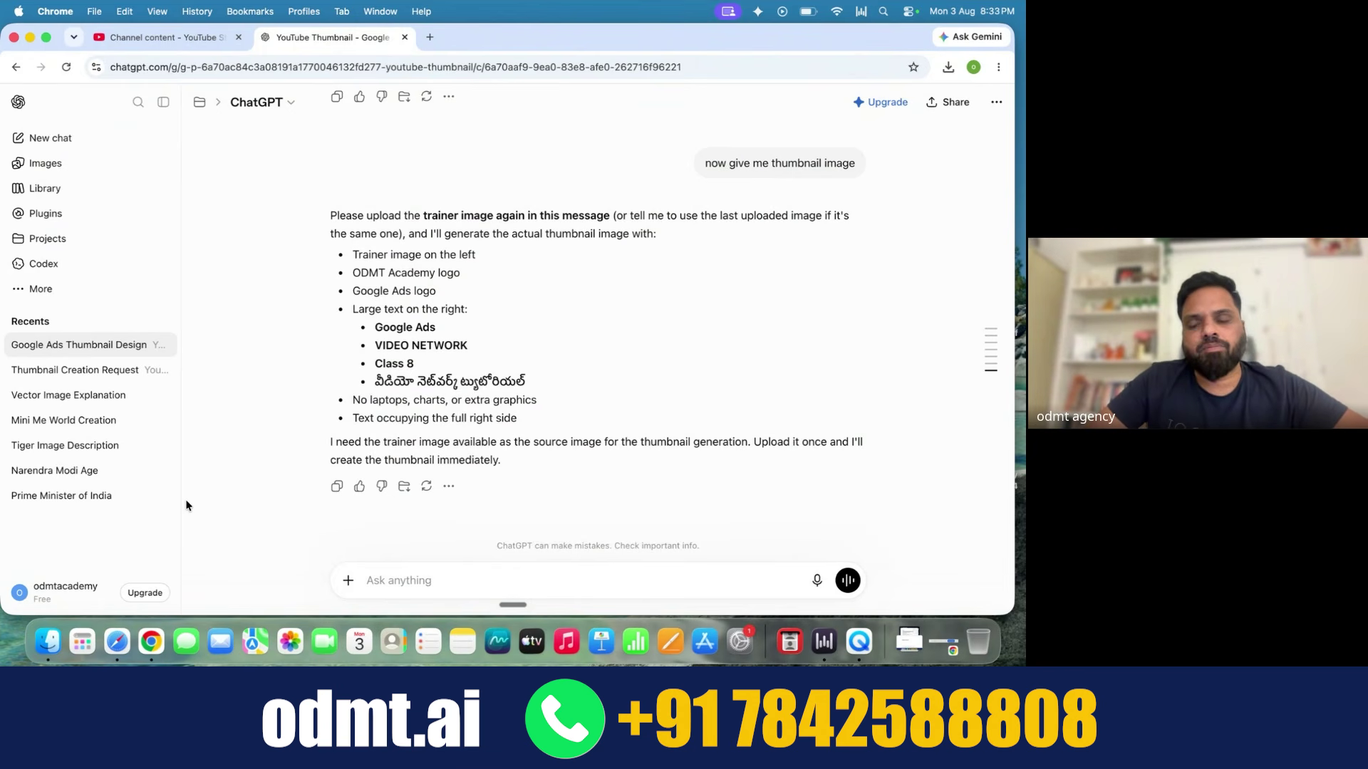
{"action": "scroll", "coordinate": [538, 382], "scroll_direction": "up", "scroll_amount": 10}
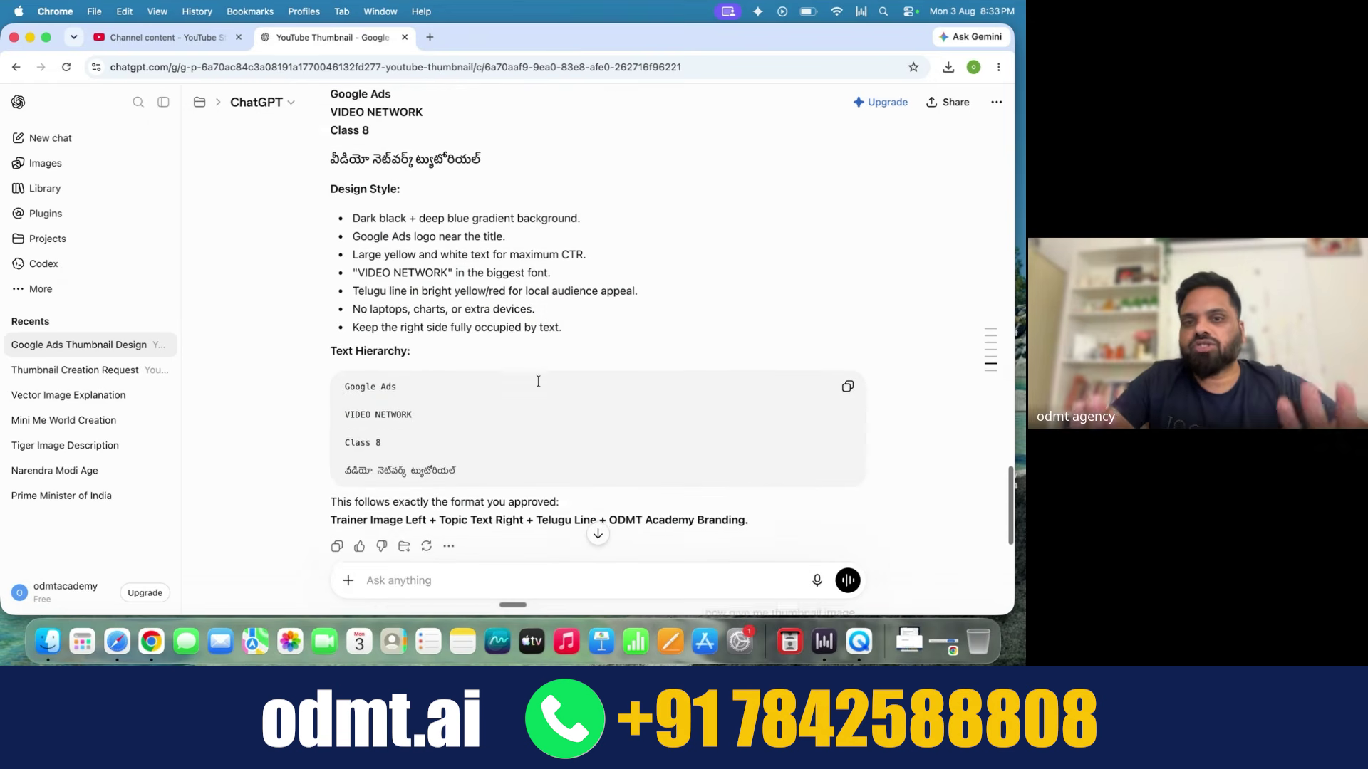
Step: Switch to the browser window with the StreamYard form and open the New Live Thumbnails chat of ChatGPT's ODMT Academy project
{"action": "left_click", "coordinate": [110, 38]}
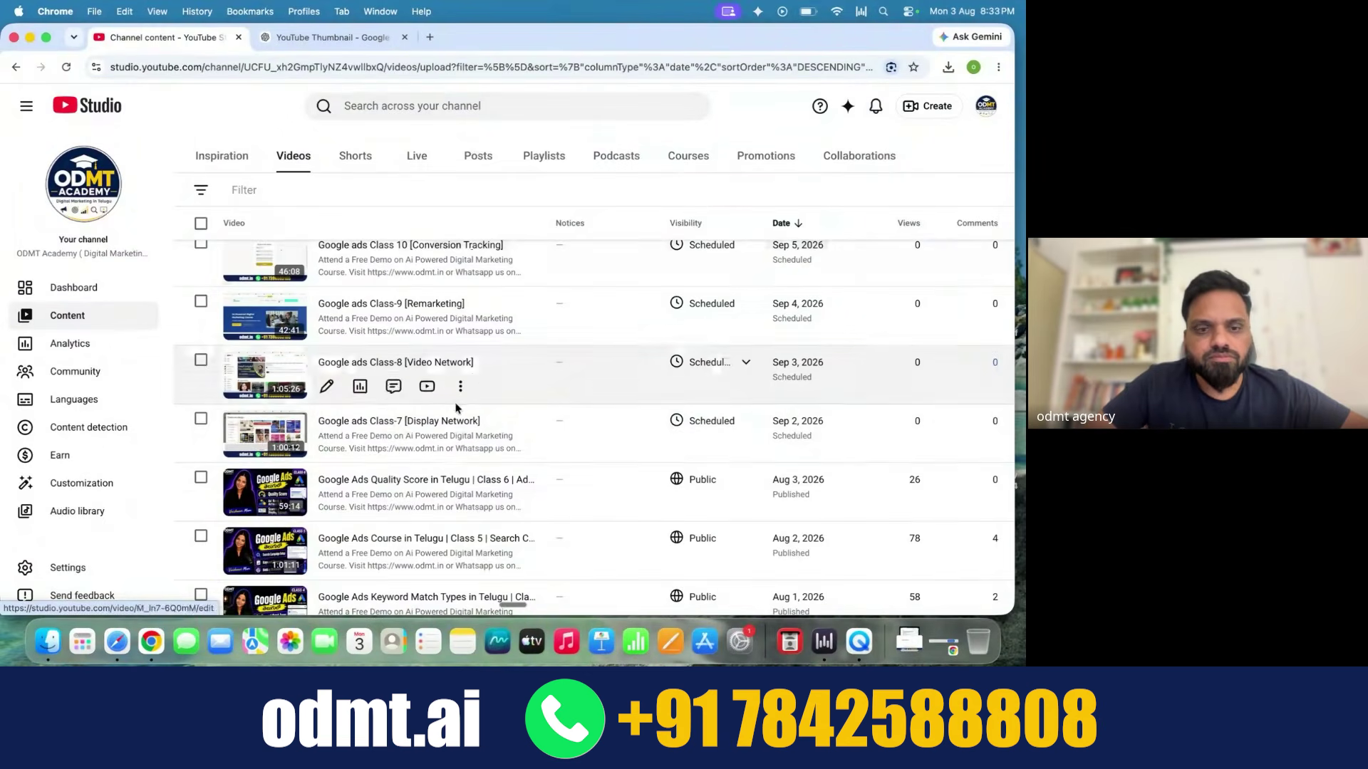
{"action": "key", "text": "ctrl+Up"}
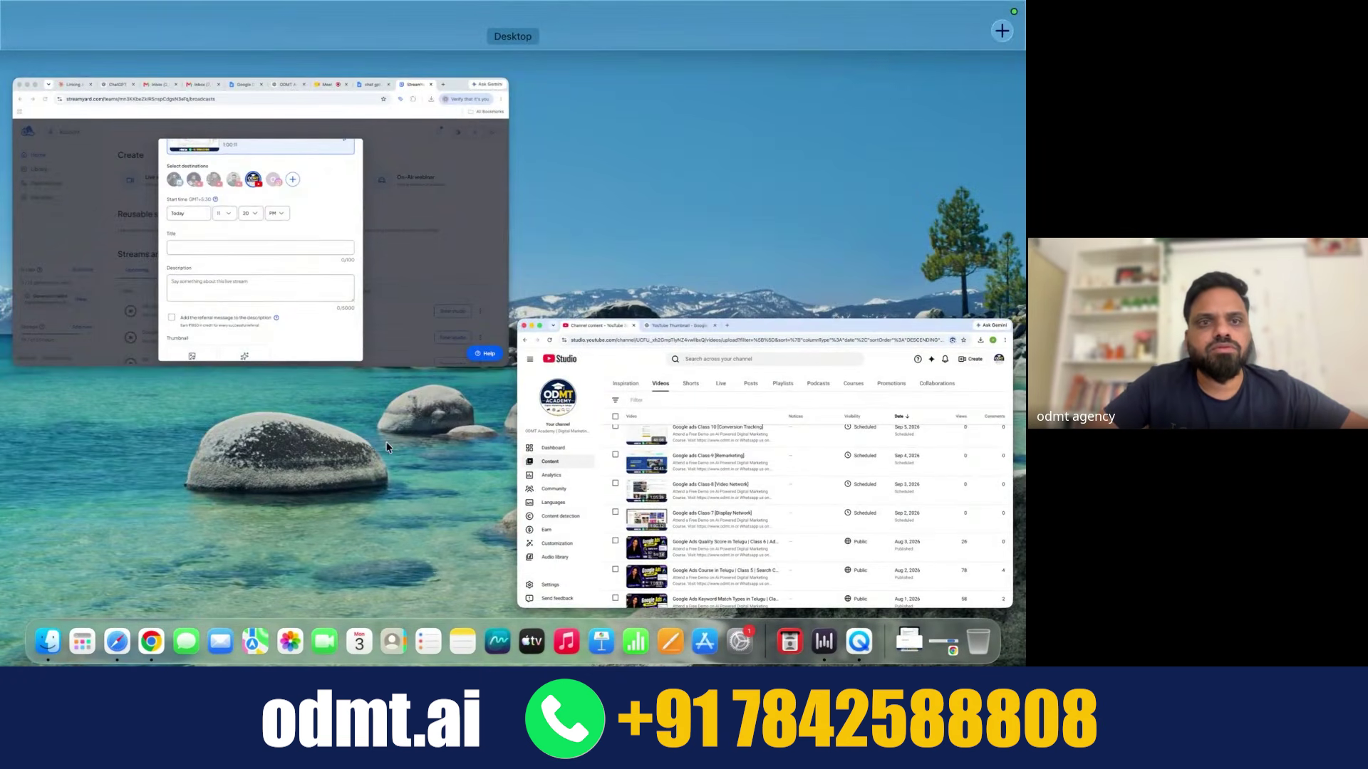
{"action": "left_click", "coordinate": [191, 285]}
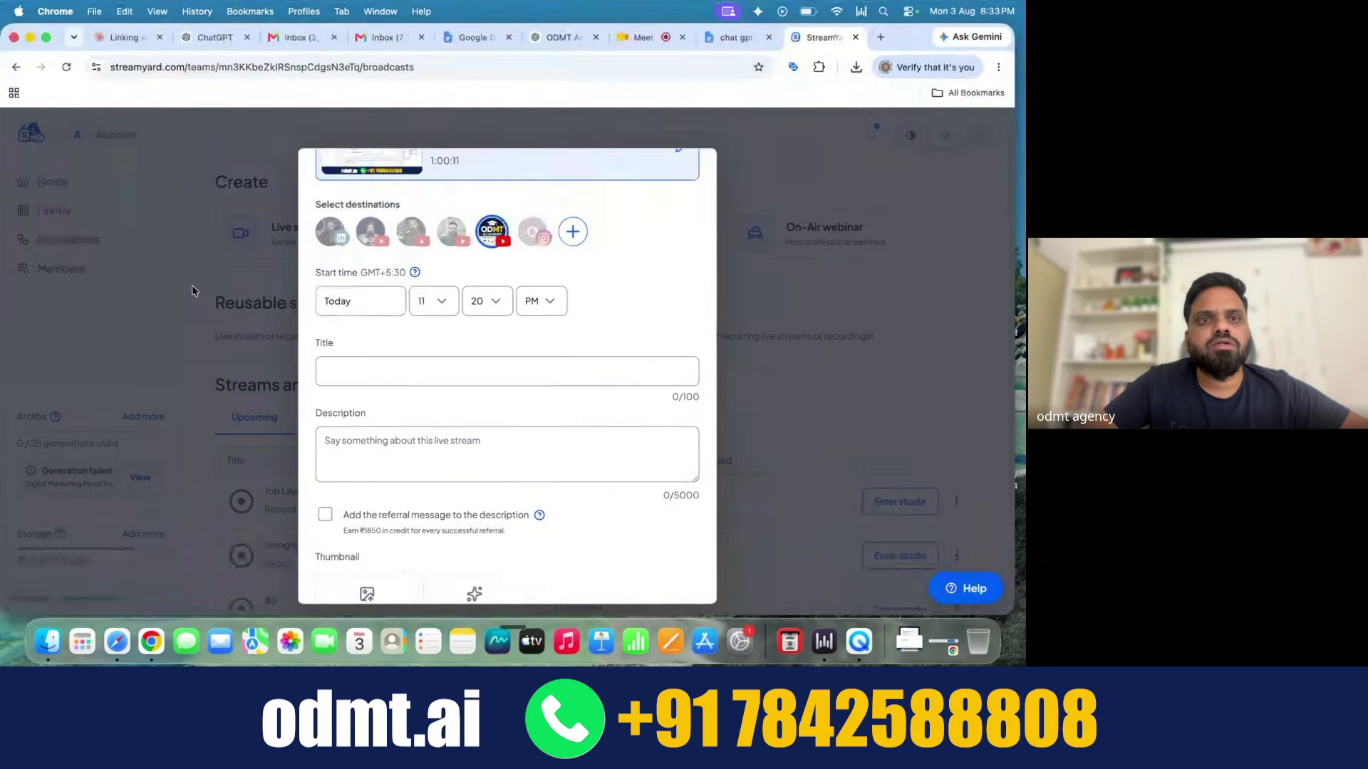
{"action": "left_click", "coordinate": [205, 37]}
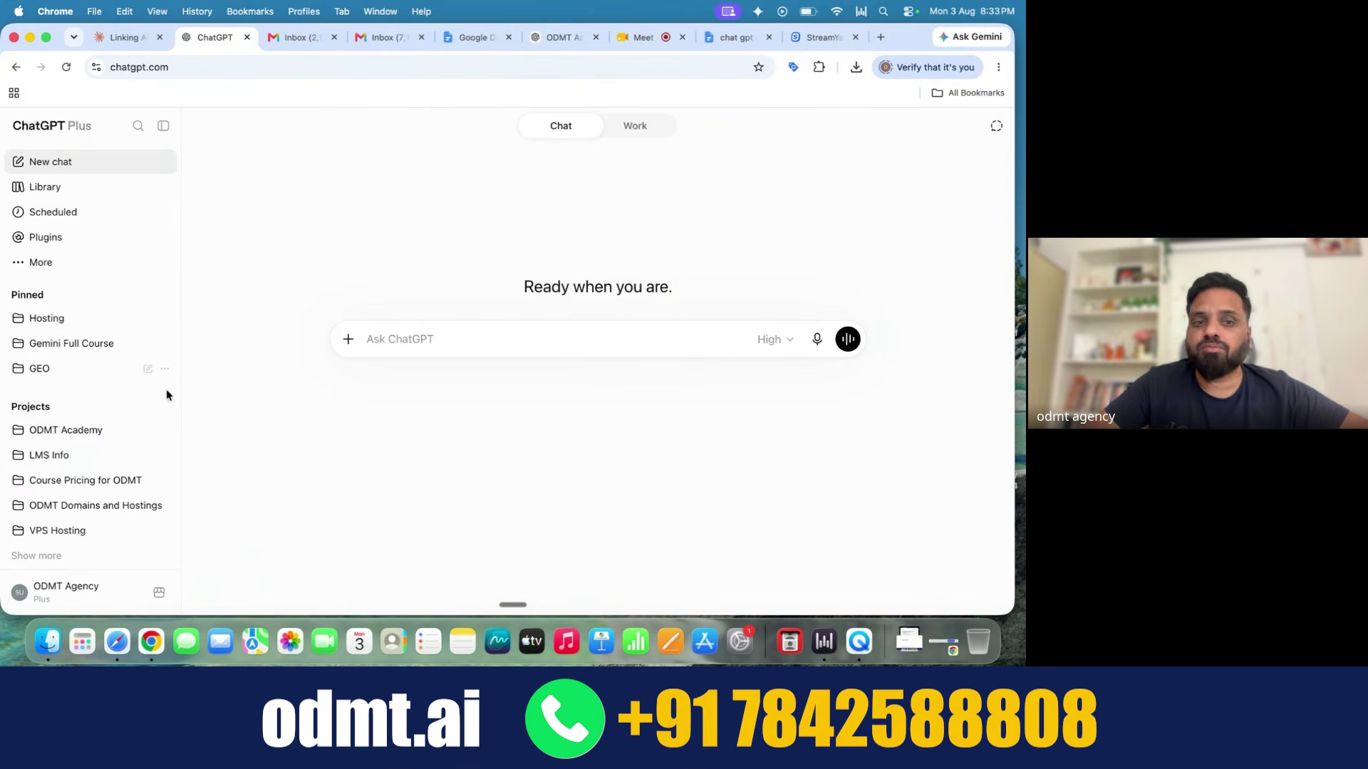
{"action": "left_click", "coordinate": [81, 434]}
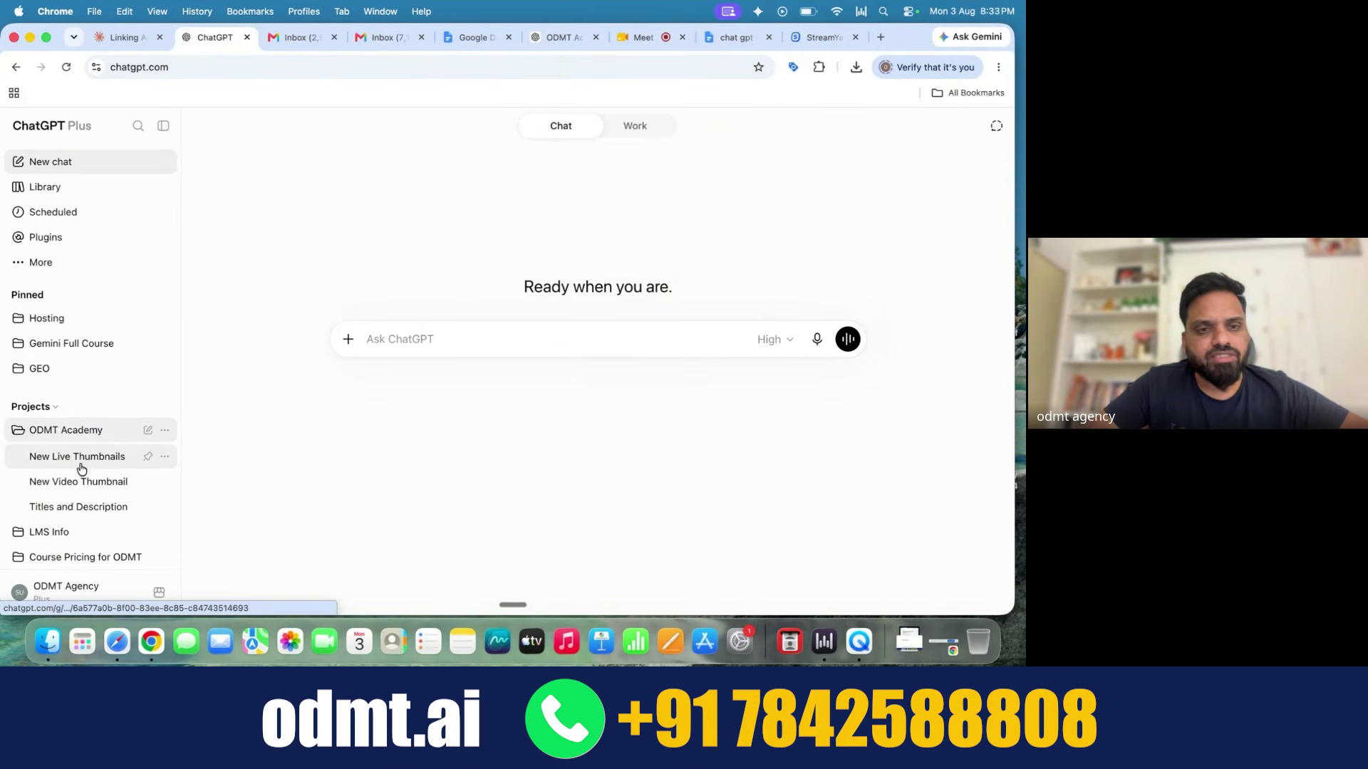
{"action": "left_click", "coordinate": [85, 463]}
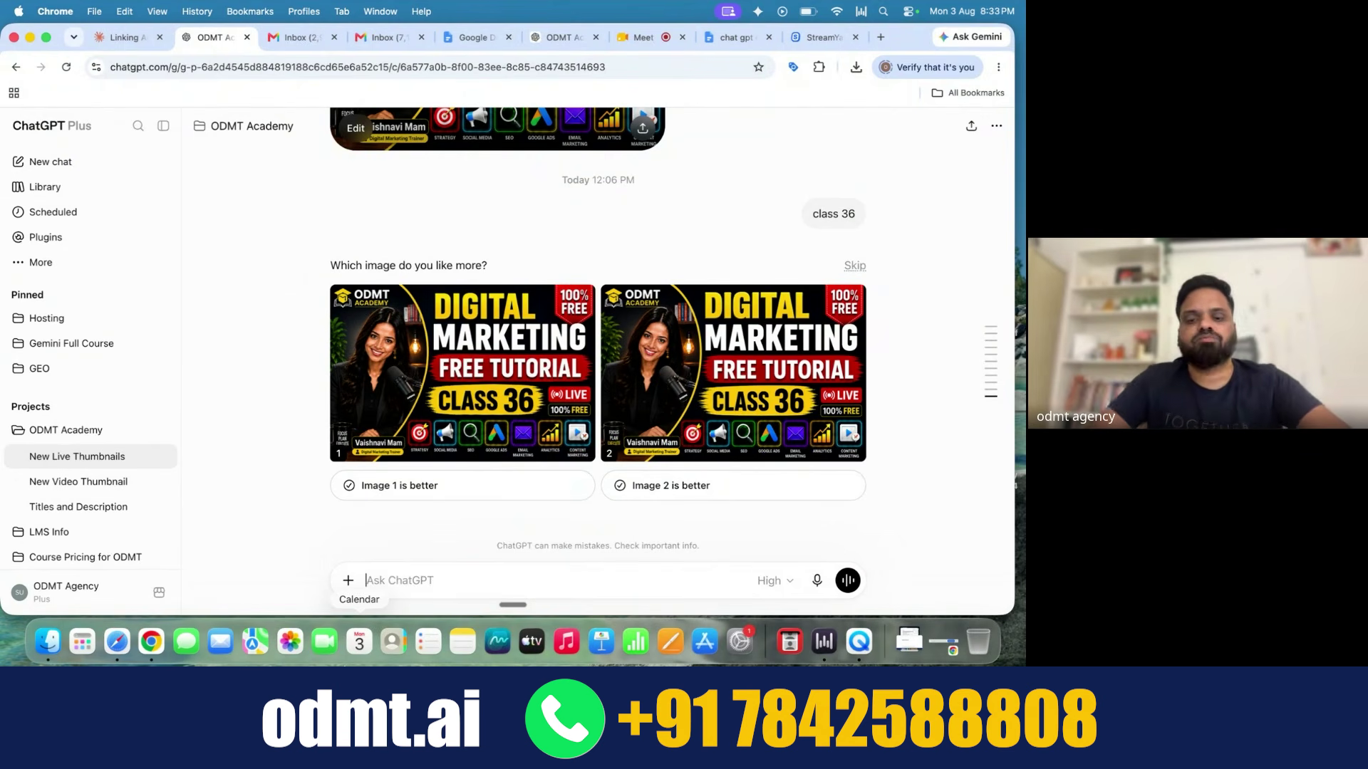
Step: Send the message "class 37" in the New Live Thumbnails chat to request the next live class thumbnail
{"action": "type", "text": "class 3"}
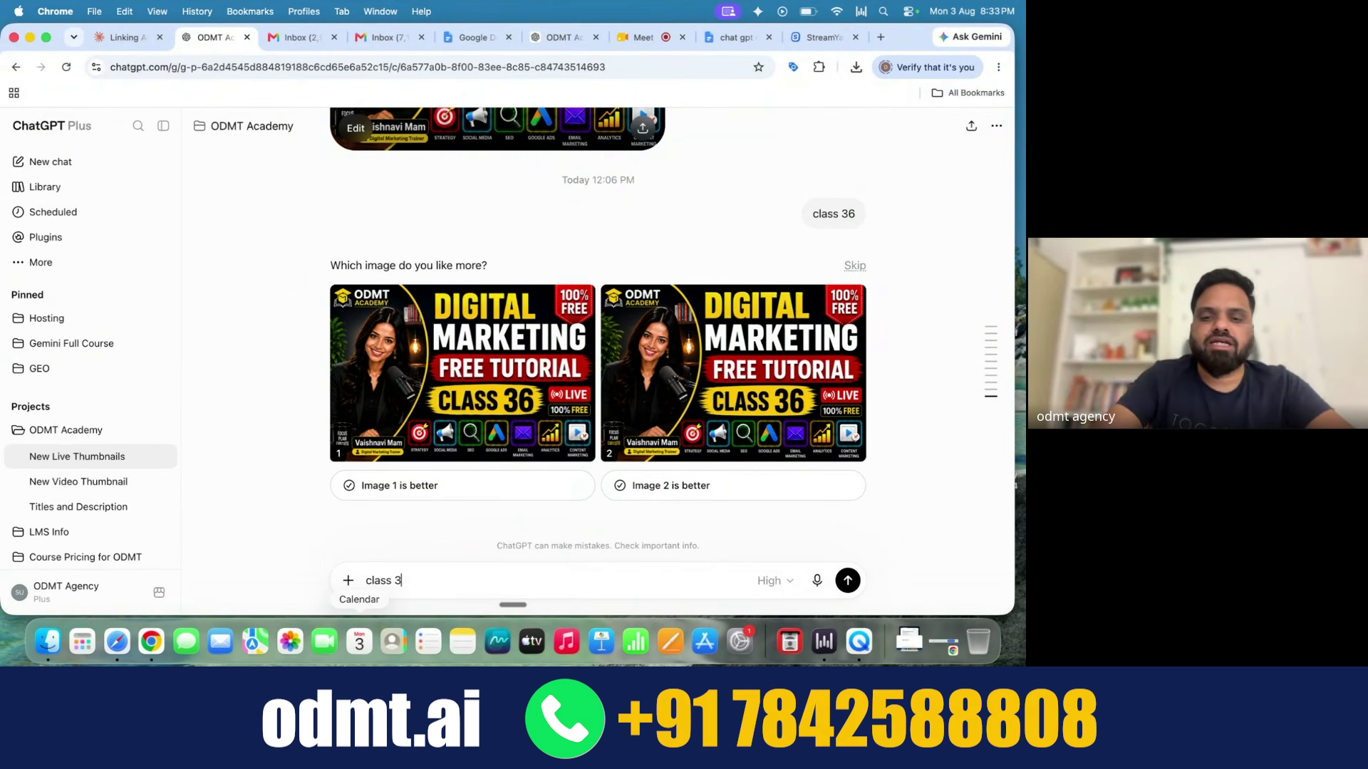
{"action": "type", "text": "7"}
{"action": "key", "text": "Return"}
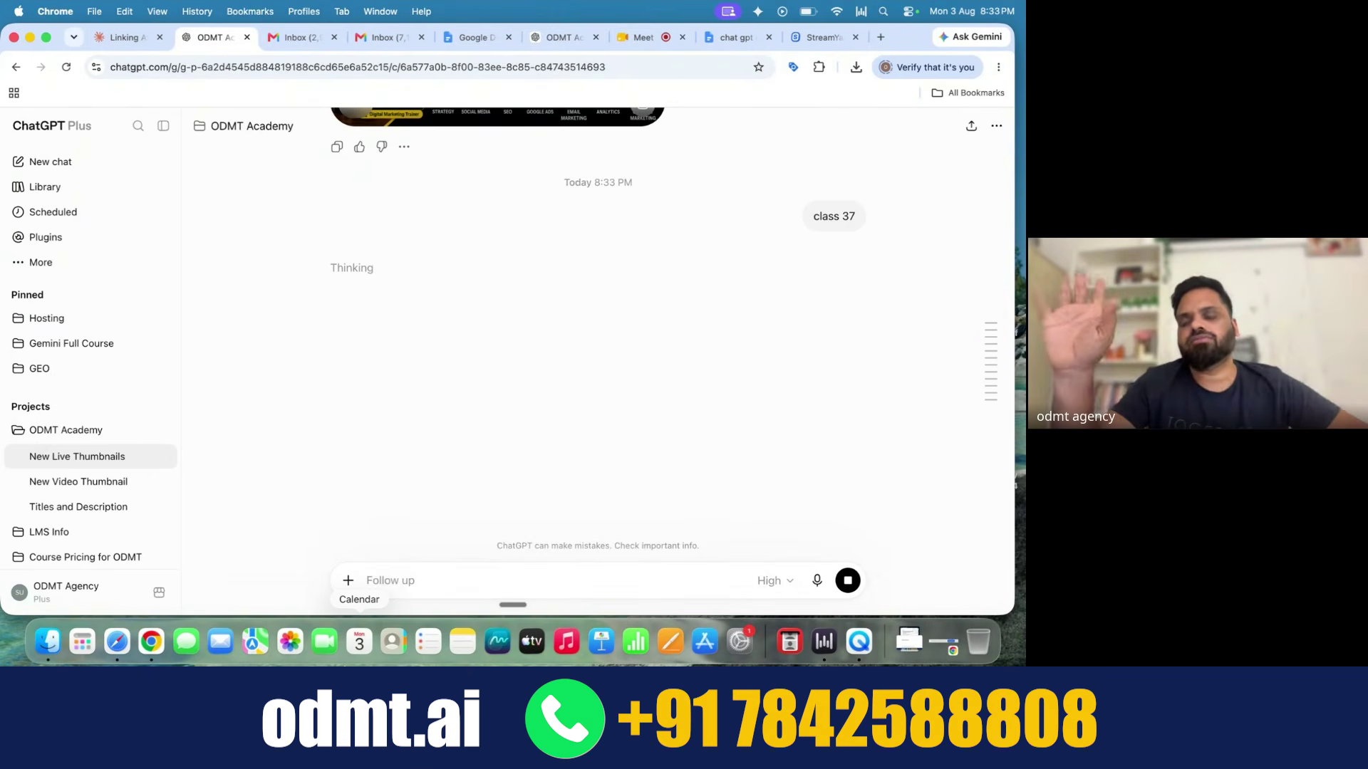
Step: Look through the earlier live class thumbnails and their short prompts, and check the progress of the class 37 image
{"action": "scroll", "coordinate": [603, 372], "scroll_direction": "up", "scroll_amount": 5}
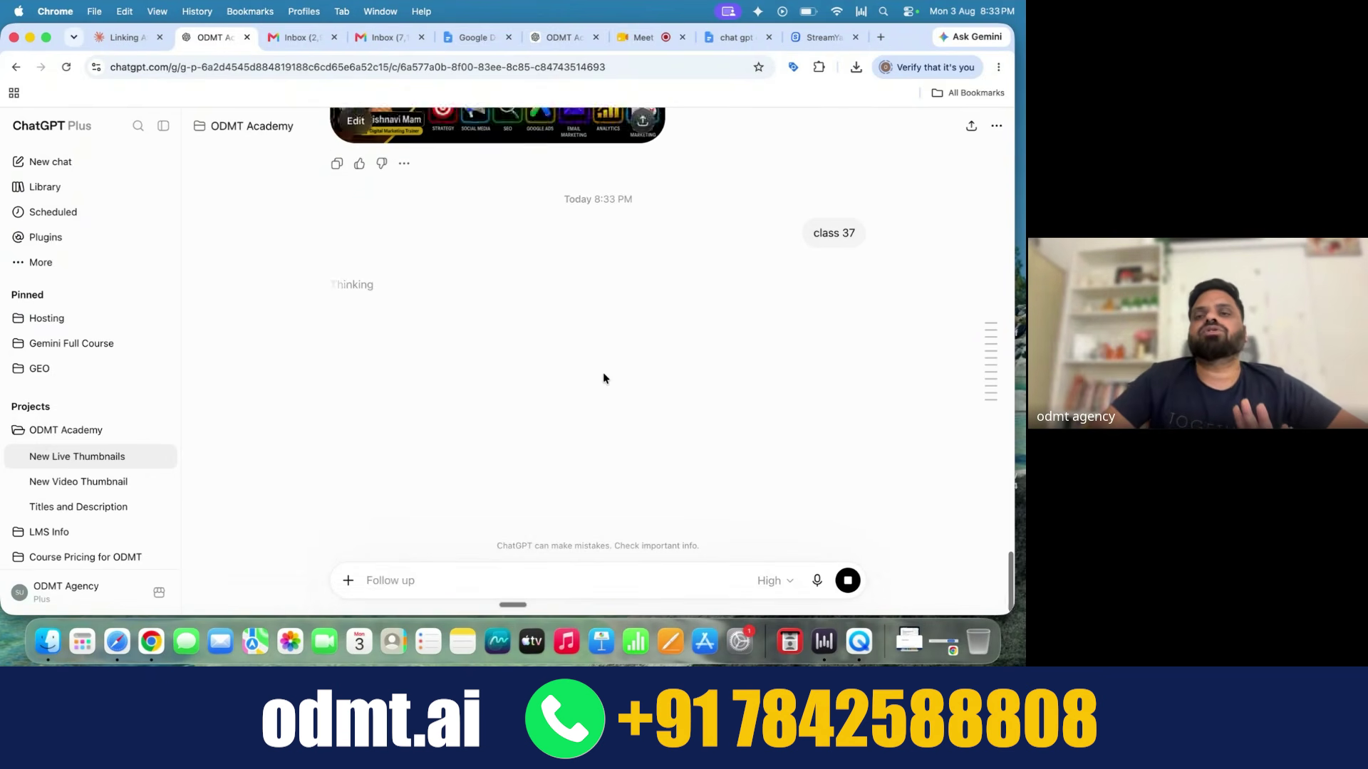
{"action": "mouse_move", "coordinate": [841, 235]}
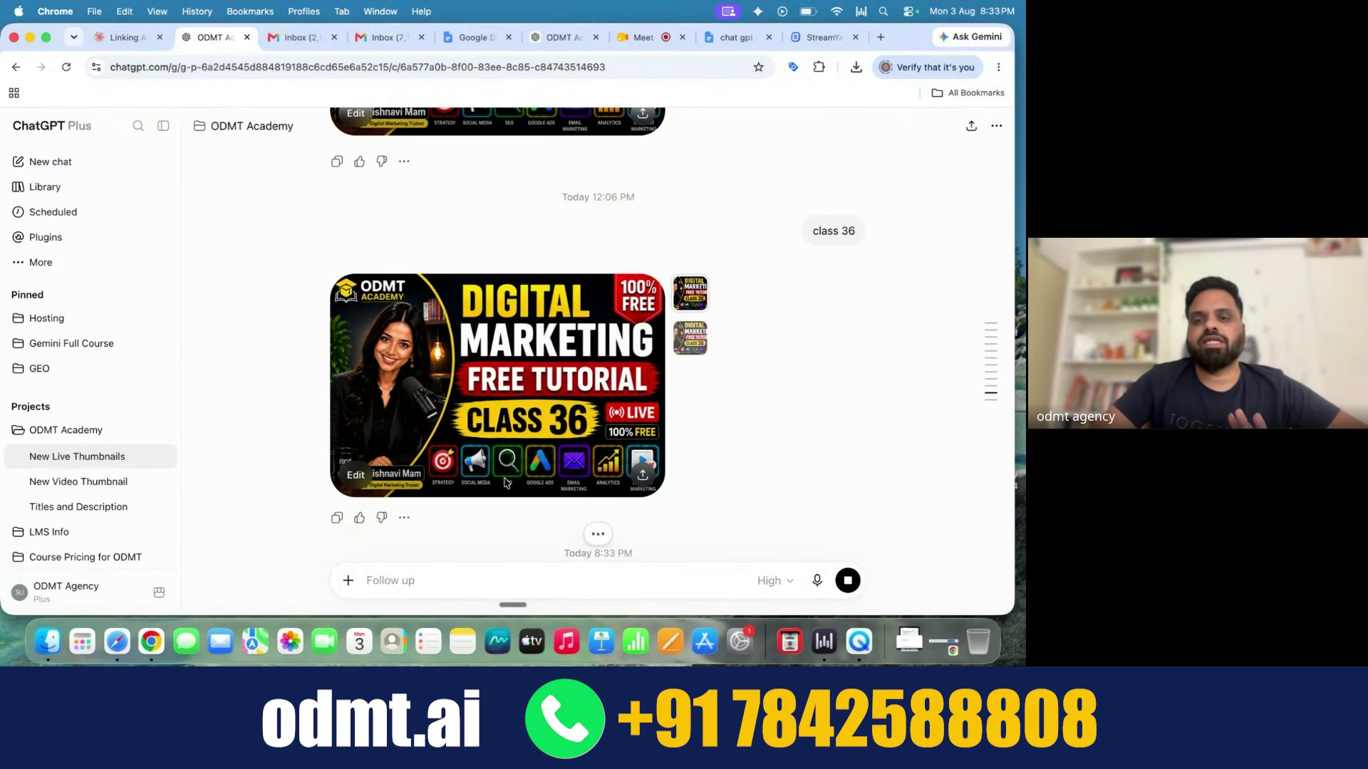
{"action": "scroll", "coordinate": [577, 383], "scroll_direction": "up", "scroll_amount": 10}
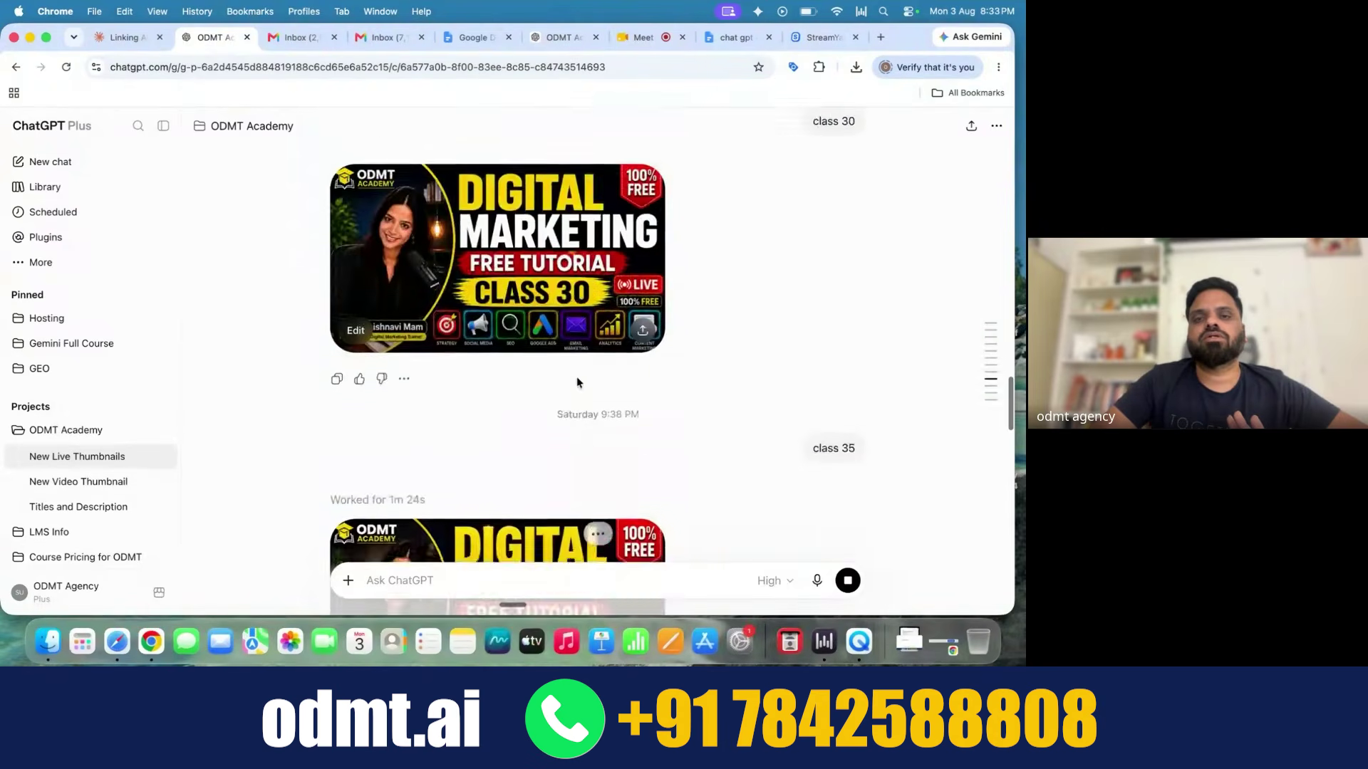
{"action": "scroll", "coordinate": [577, 382], "scroll_direction": "up", "scroll_amount": 10}
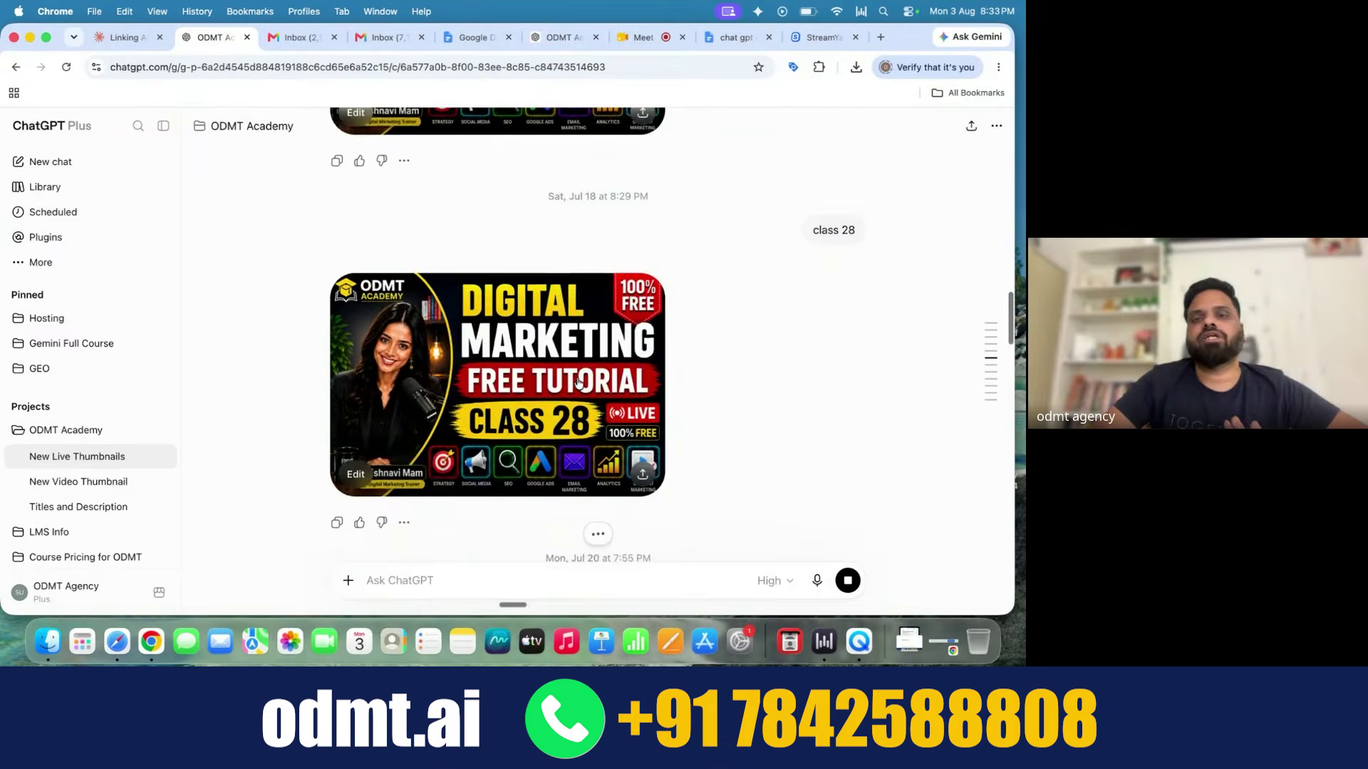
{"action": "scroll", "coordinate": [577, 383], "scroll_direction": "up", "scroll_amount": 10}
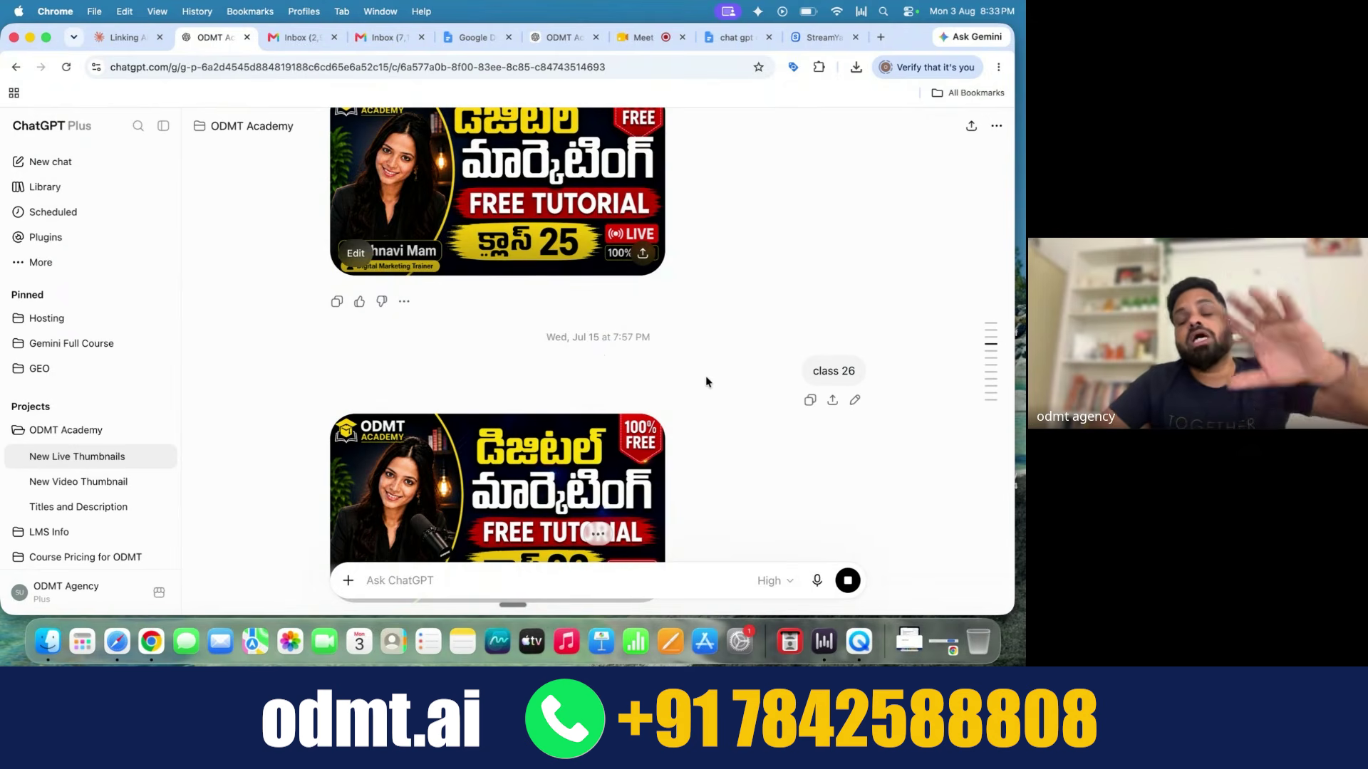
{"action": "scroll", "coordinate": [705, 382], "scroll_direction": "down", "scroll_amount": 20}
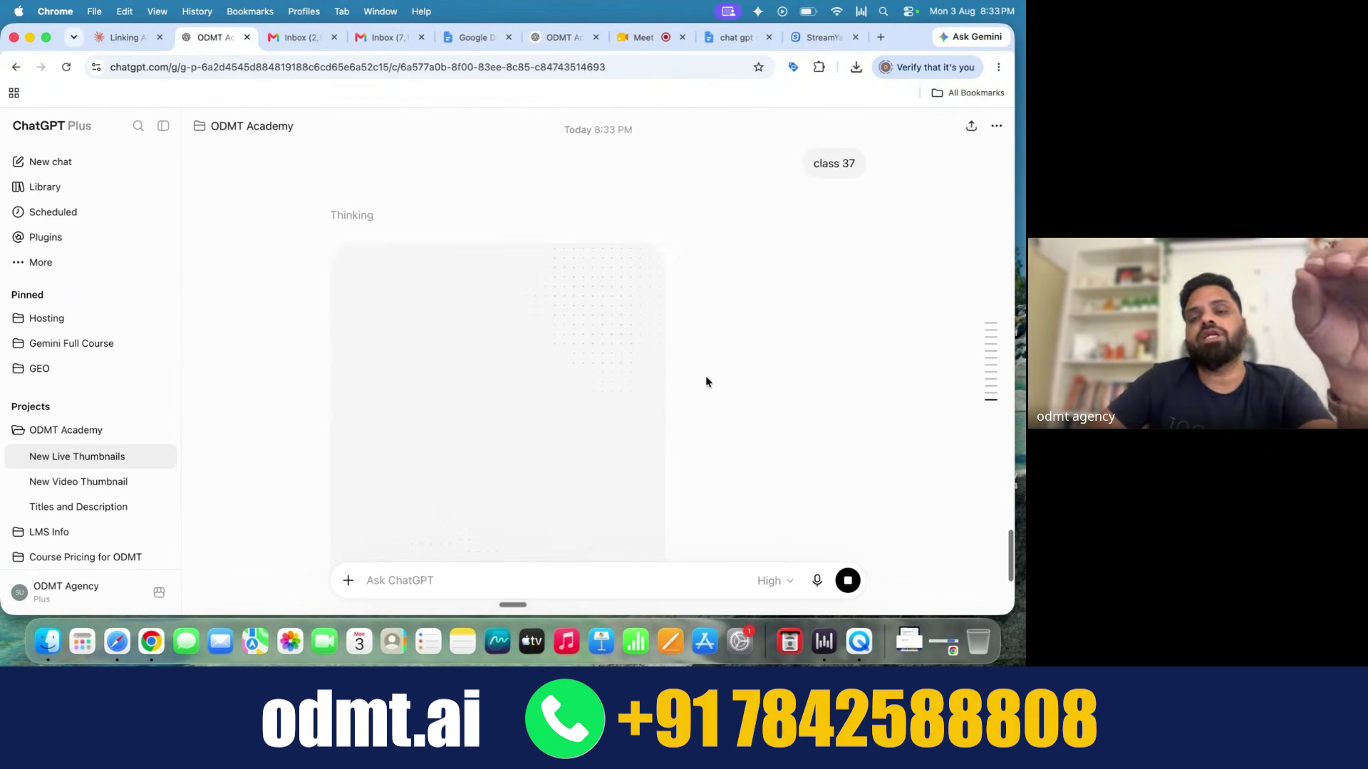
{"action": "scroll", "coordinate": [705, 382], "scroll_direction": "up", "scroll_amount": 2}
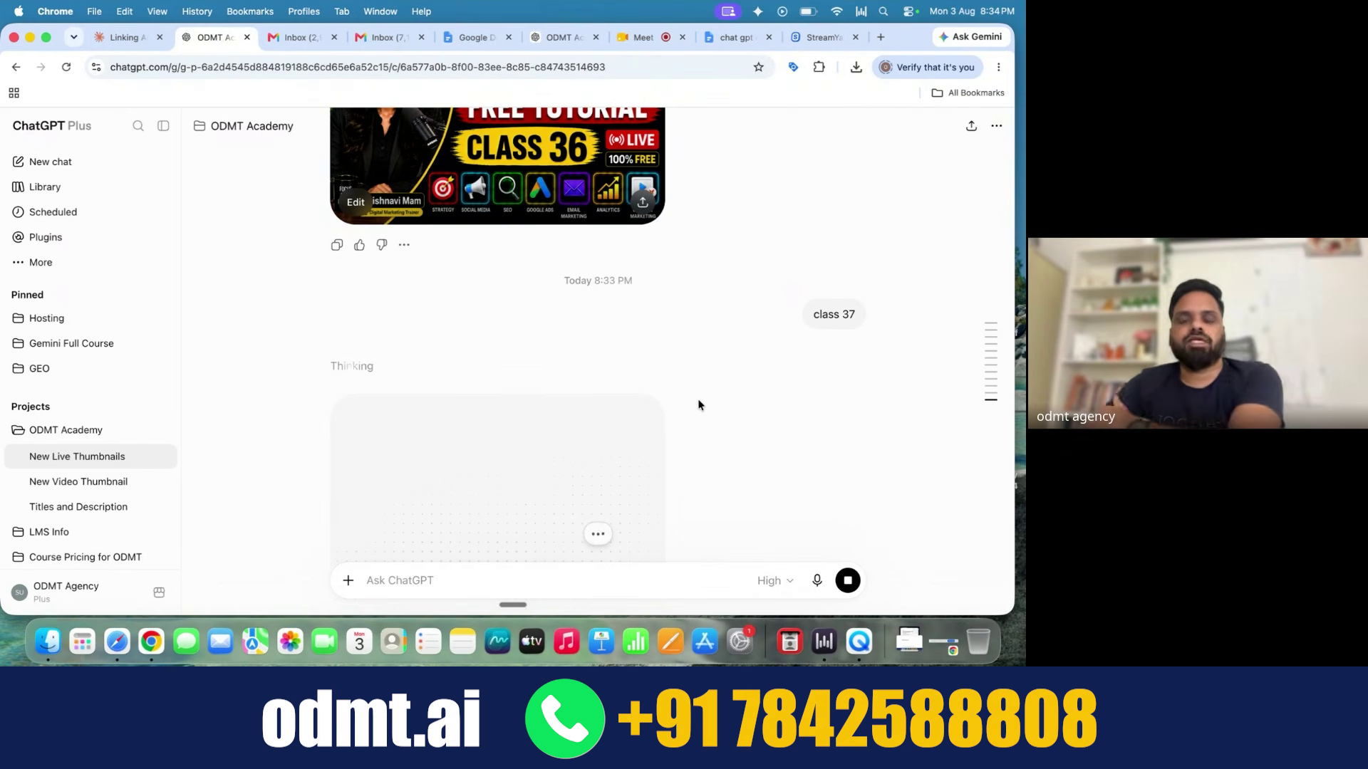
{"action": "scroll", "coordinate": [698, 404], "scroll_direction": "down", "scroll_amount": 2}
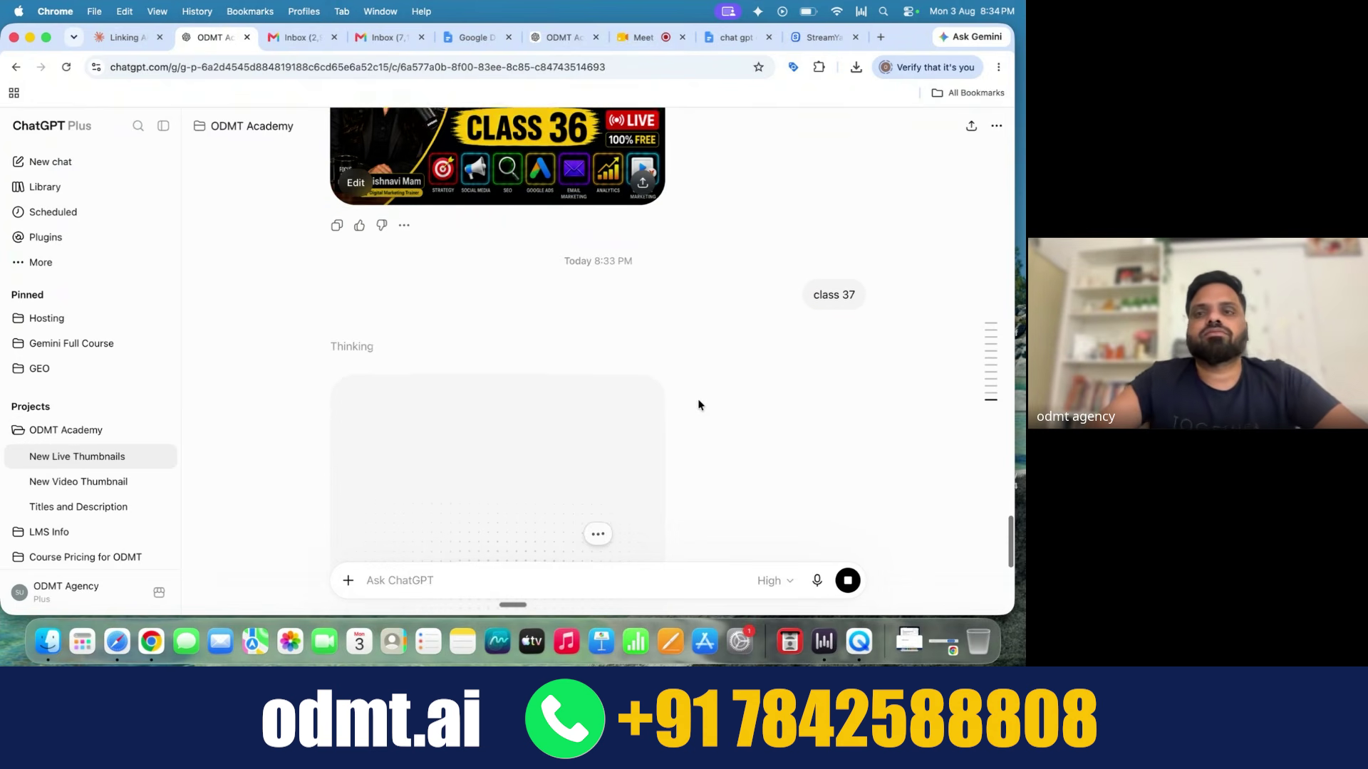
{"action": "scroll", "coordinate": [698, 405], "scroll_direction": "down", "scroll_amount": 2}
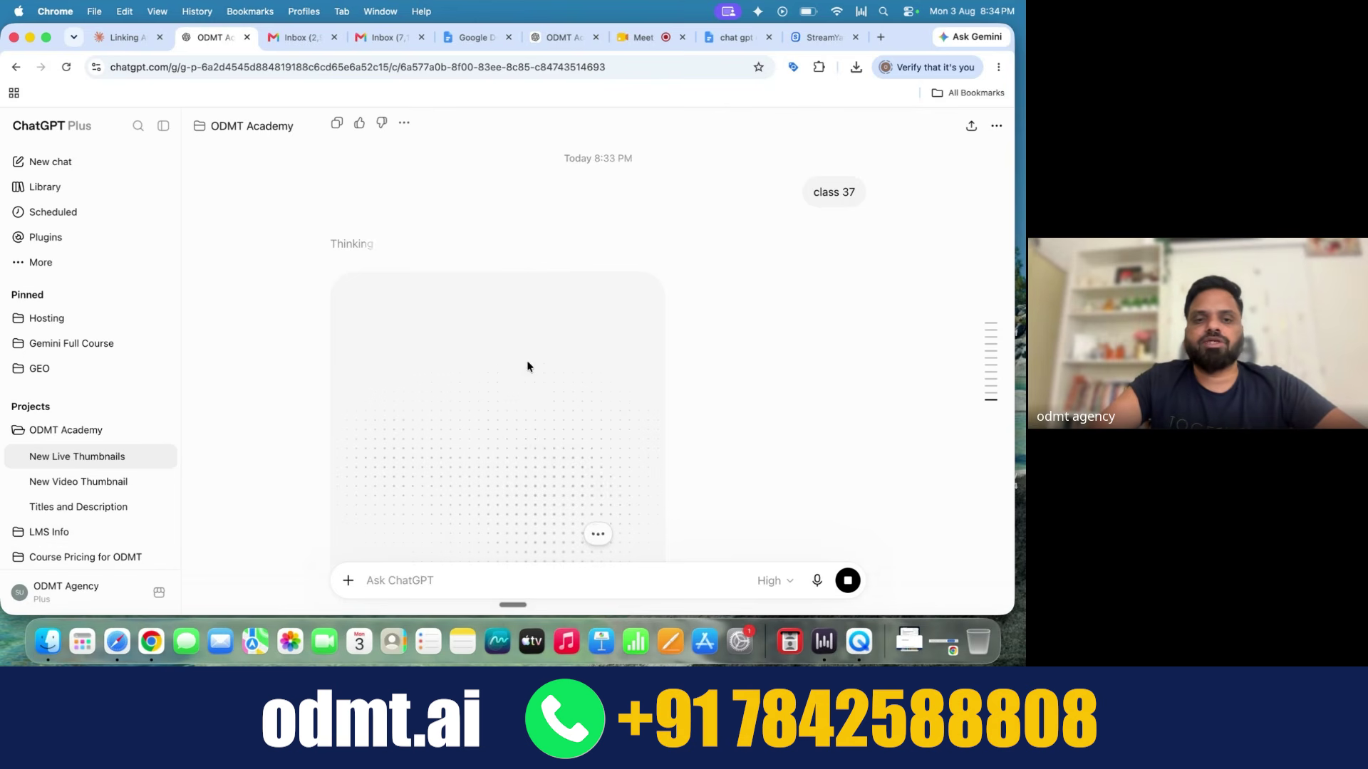
Step: Open the Titles and Description chat, check the empty StreamYard title and description fields, and review the previous title, description and tags request
{"action": "left_click", "coordinate": [89, 514]}
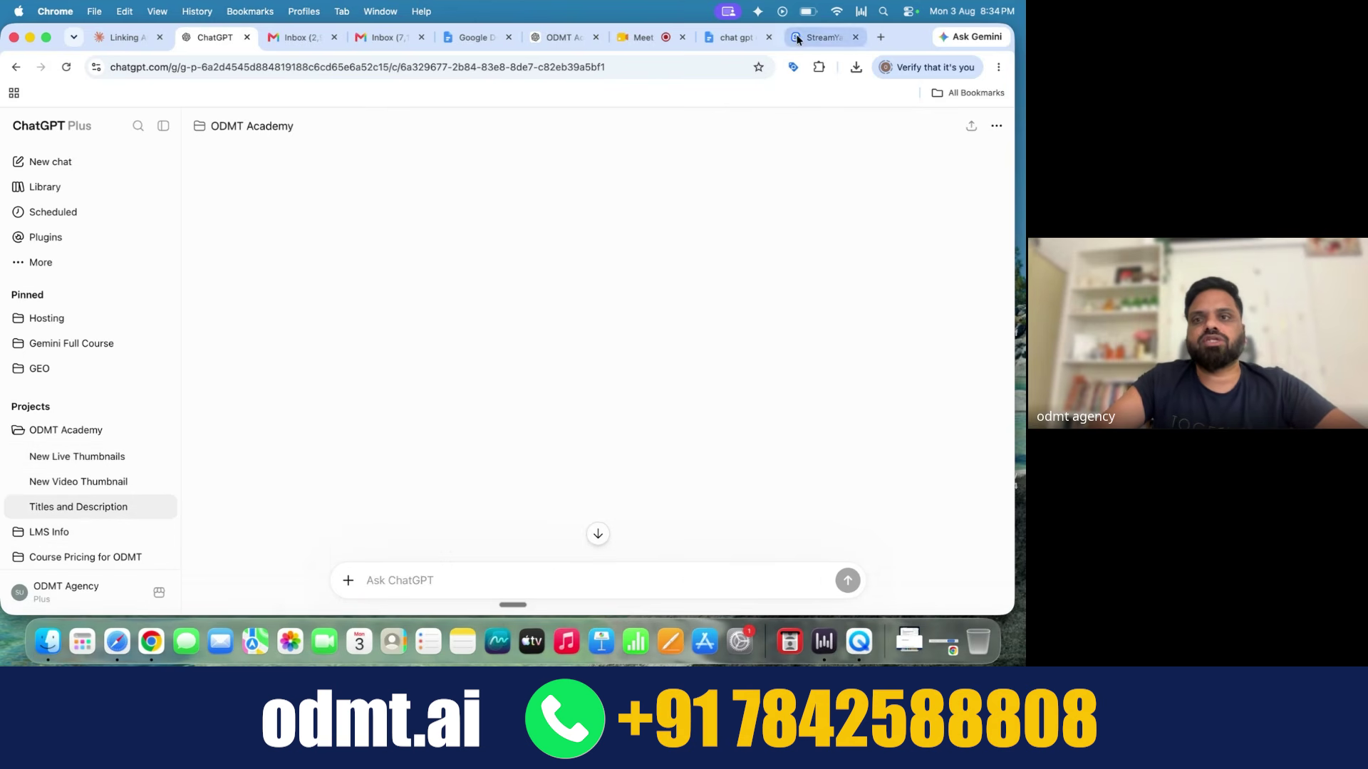
{"action": "left_click", "coordinate": [823, 37]}
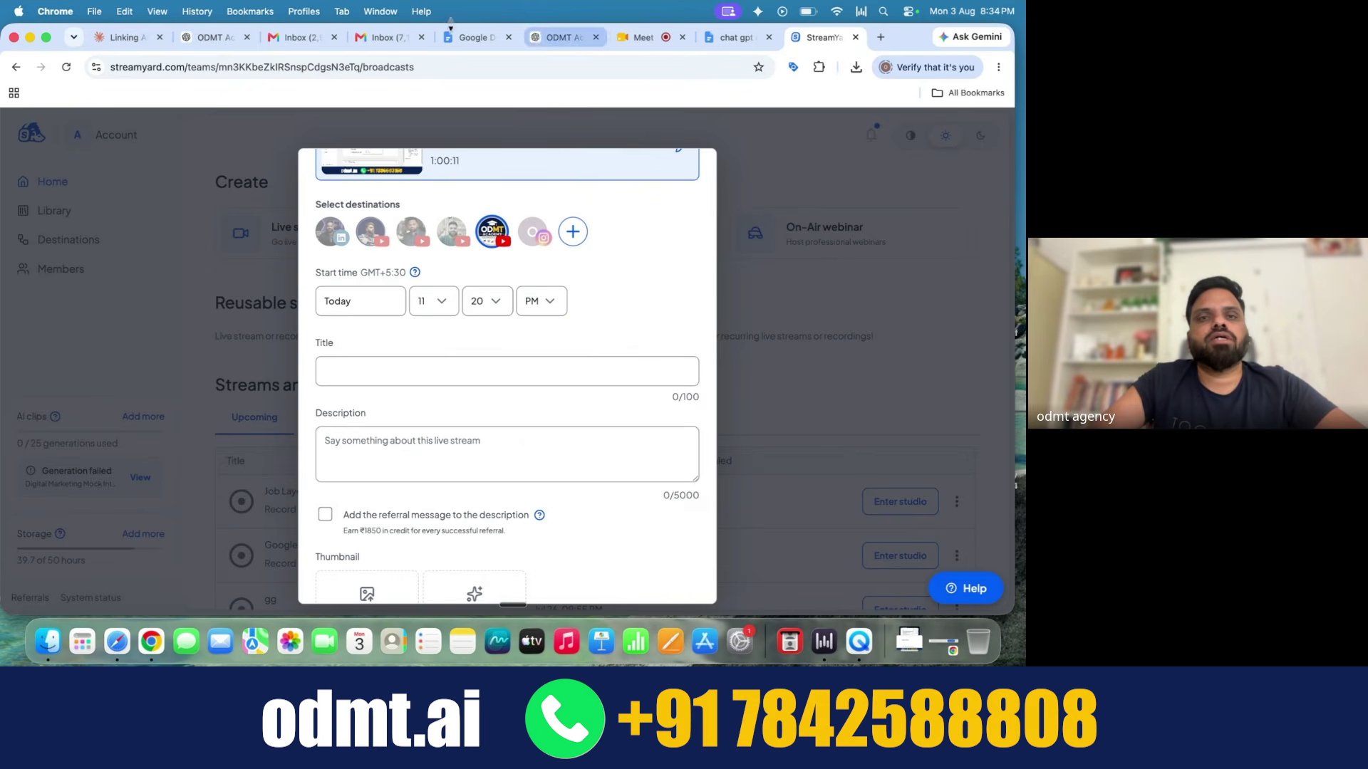
{"action": "left_click", "coordinate": [211, 37]}
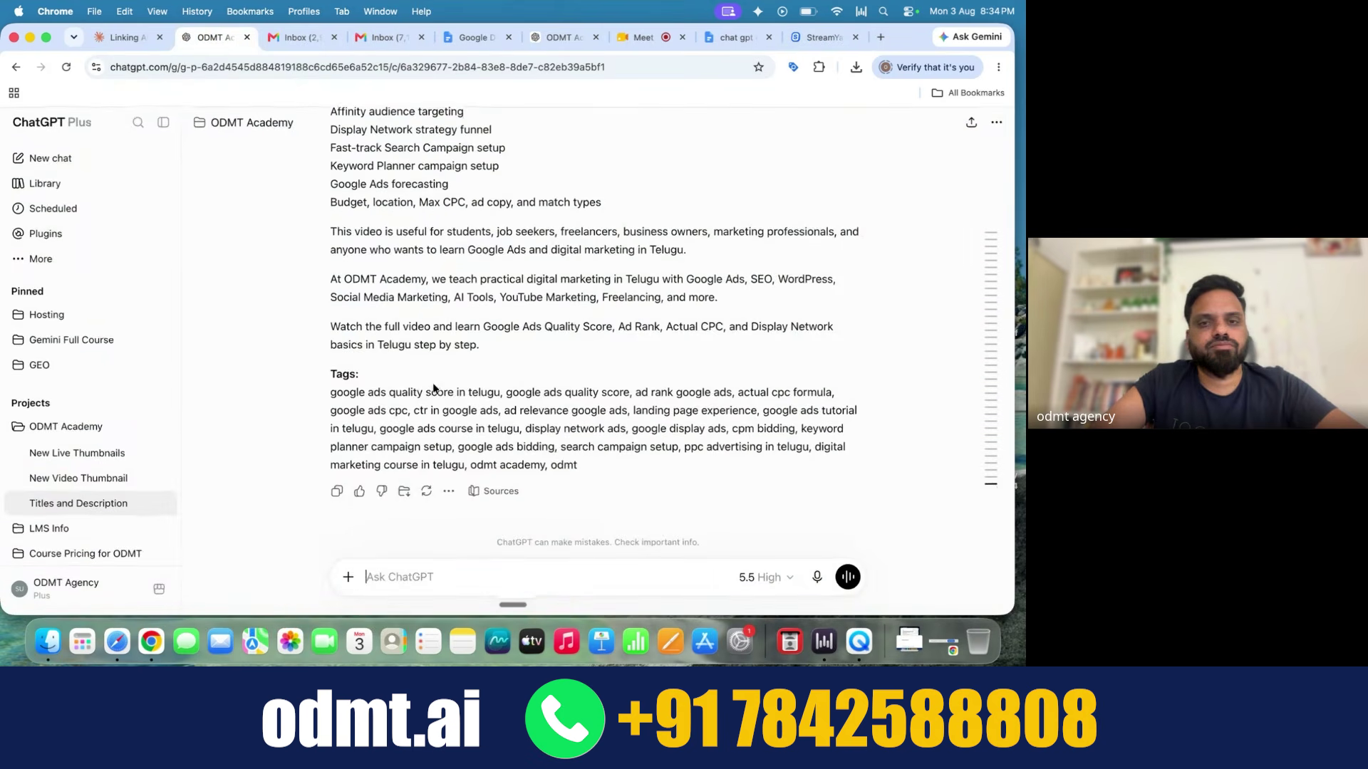
{"action": "scroll", "coordinate": [433, 388], "scroll_direction": "up", "scroll_amount": 15}
{"action": "scroll", "coordinate": [434, 387], "scroll_direction": "up", "scroll_amount": 10}
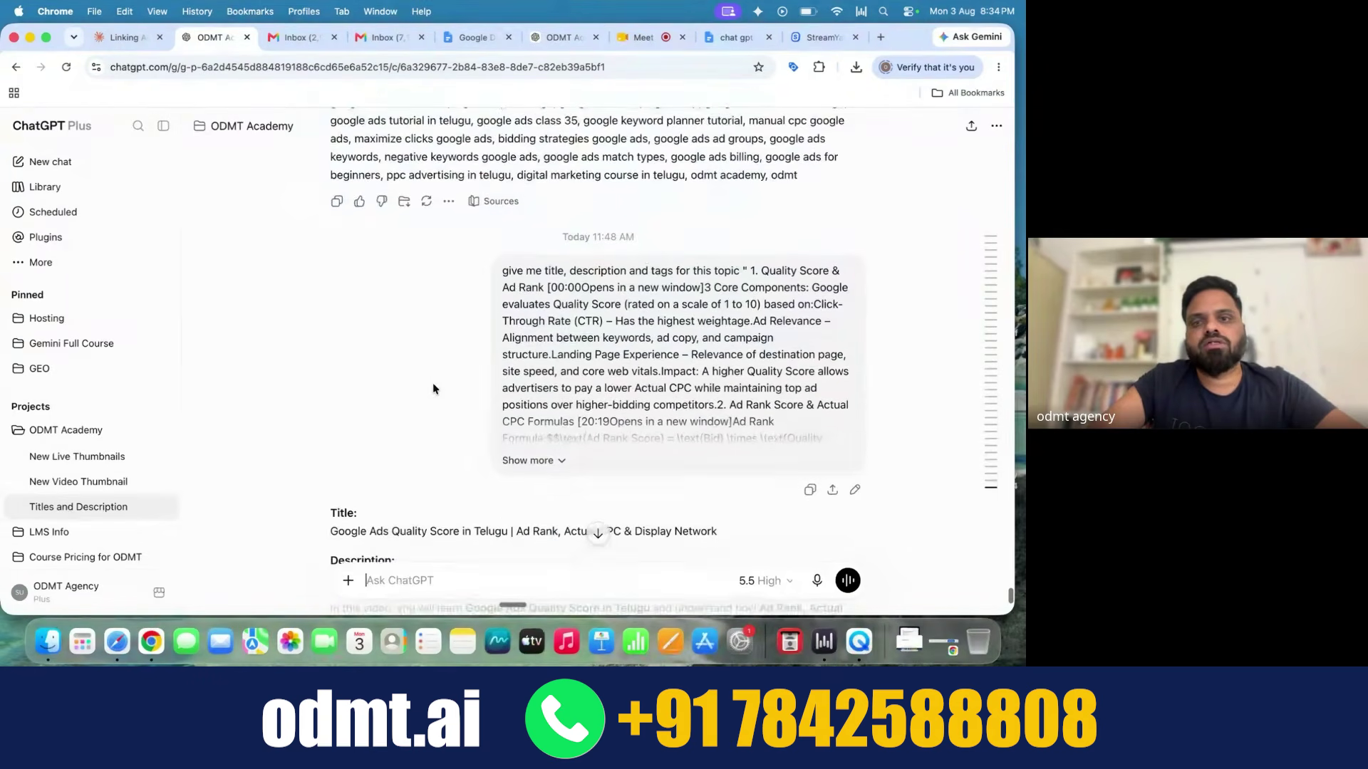
{"action": "scroll", "coordinate": [433, 388], "scroll_direction": "down", "scroll_amount": 20}
Step: Send the request "I need a YouTube title, description, and tags for the following topic " Google Ads Display Network Tutorial in Telugu ""
{"action": "left_click", "coordinate": [468, 562]}
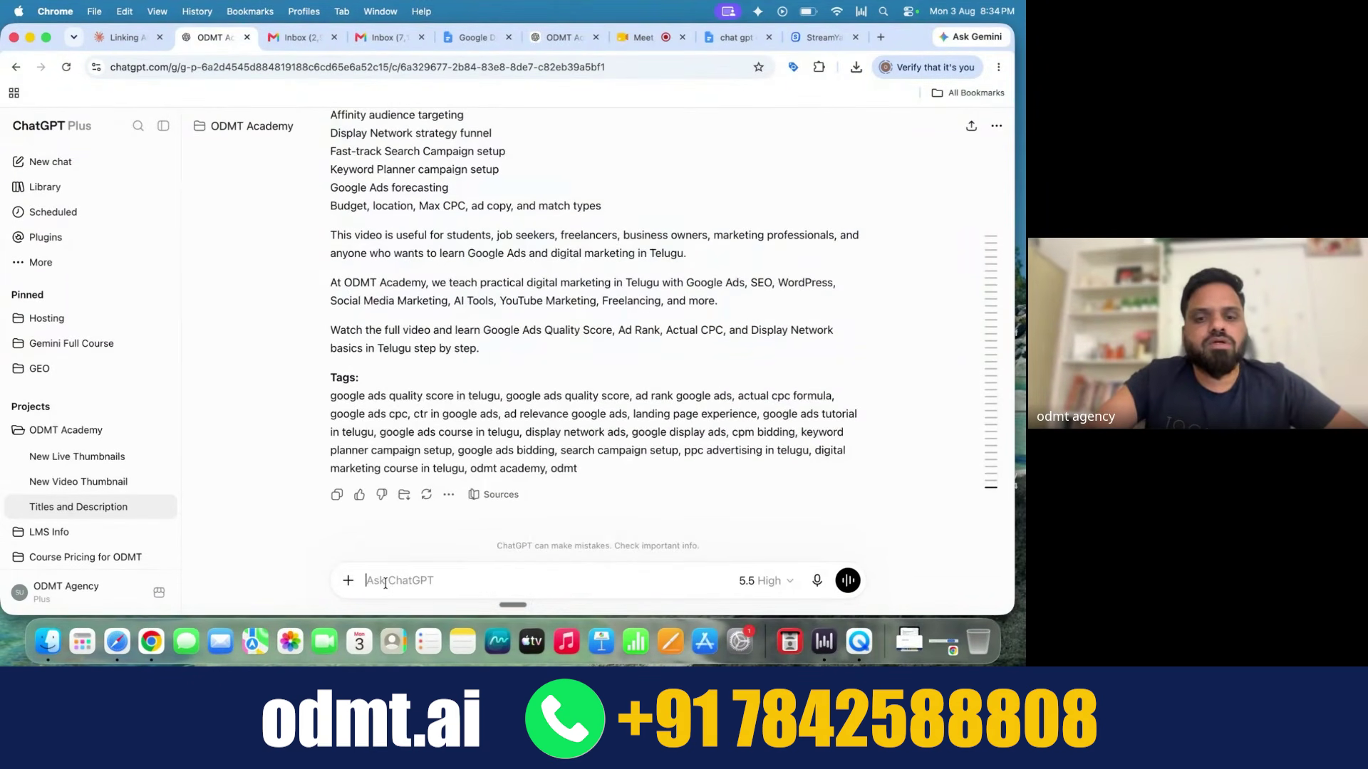
{"action": "key", "text": "fn"}
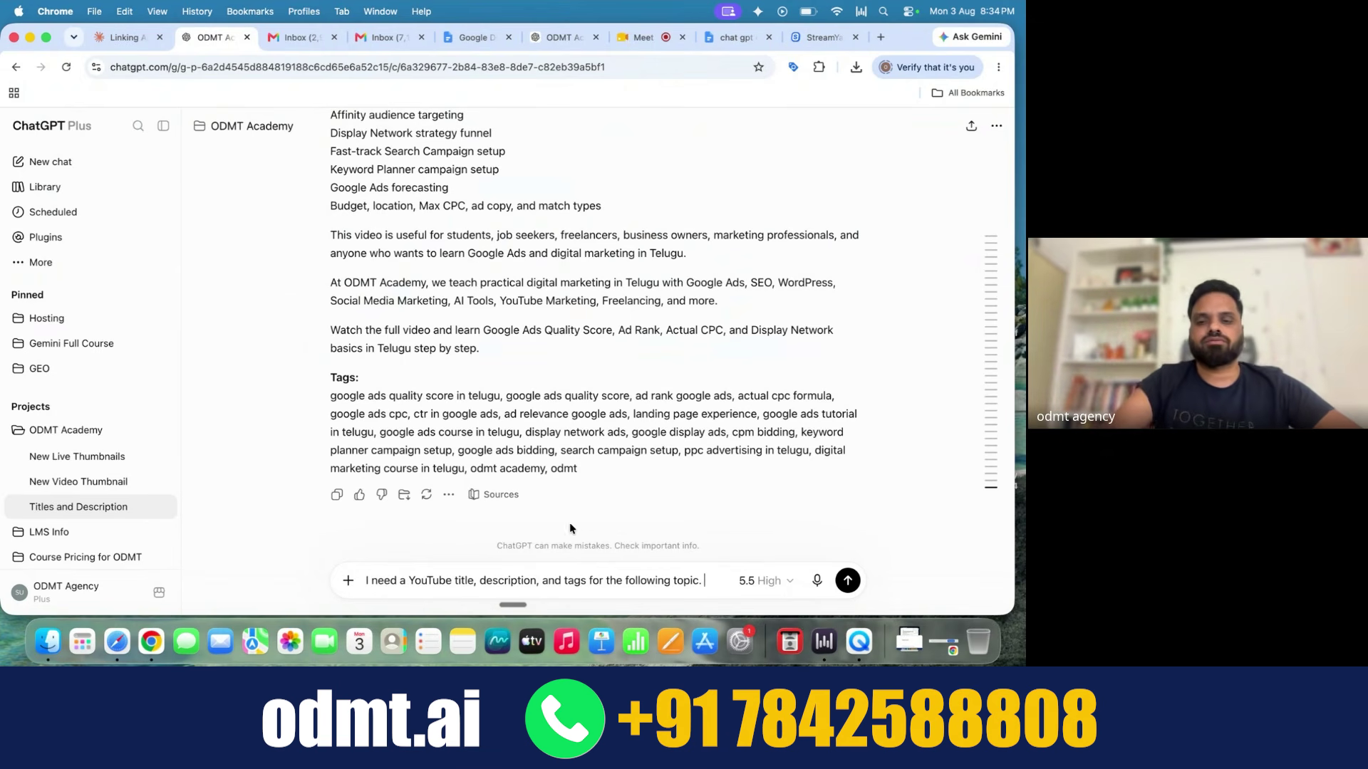
{"action": "key", "text": "BackSpace"}
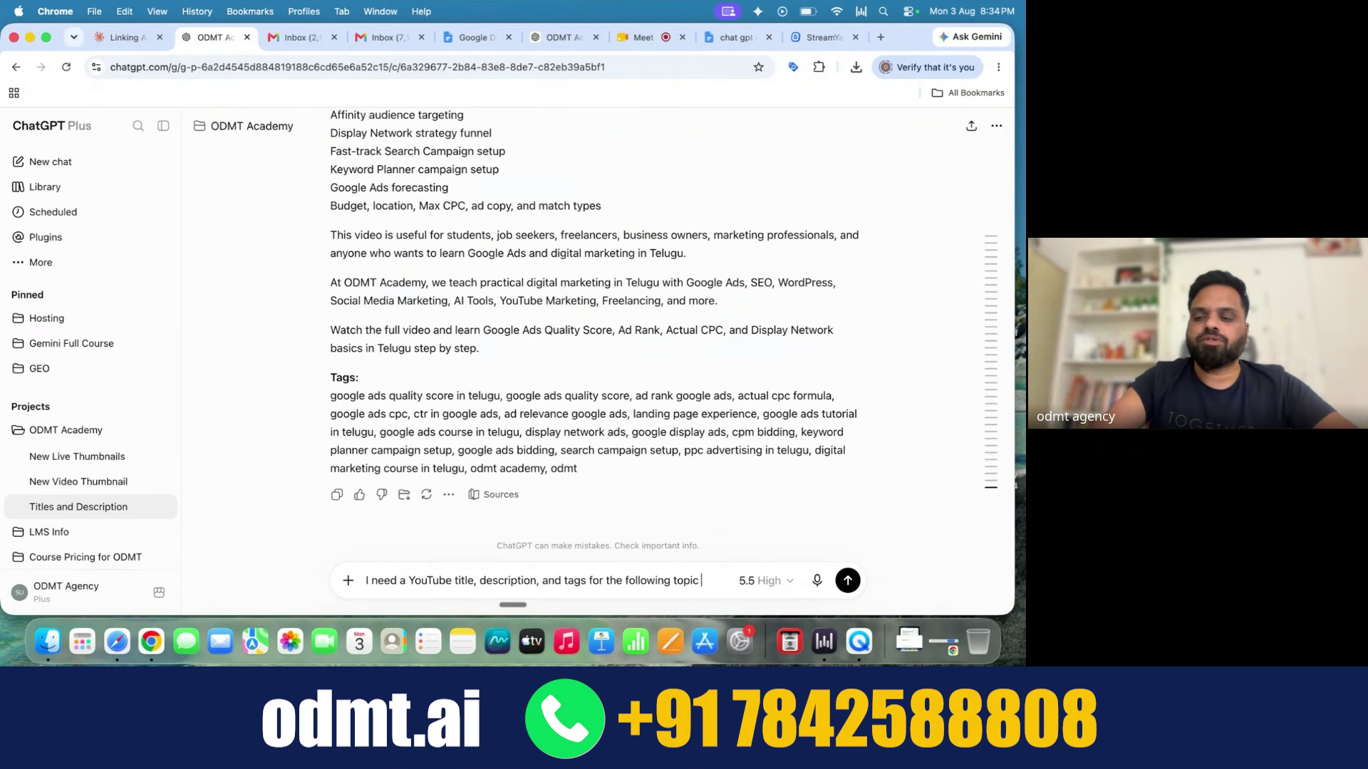
{"action": "key", "text": "fn"}
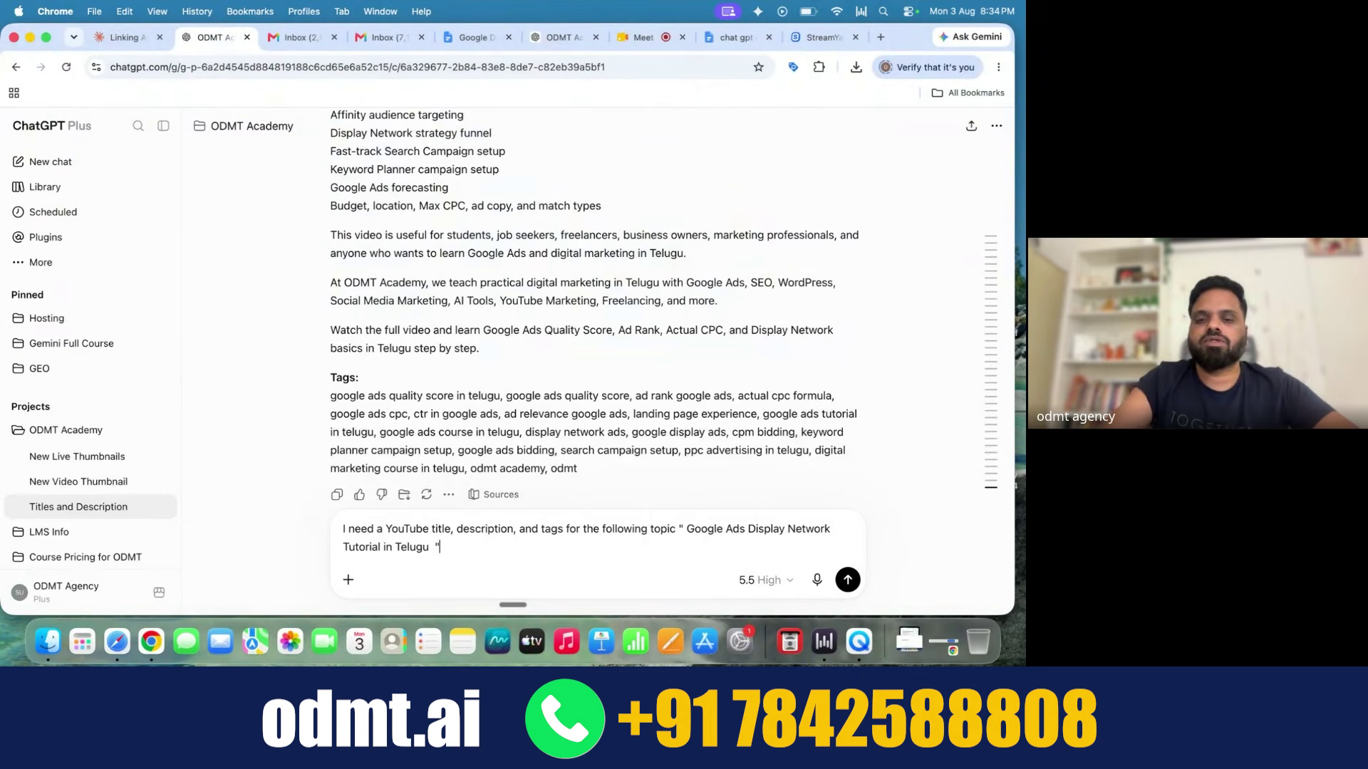
{"action": "key", "text": "Return"}
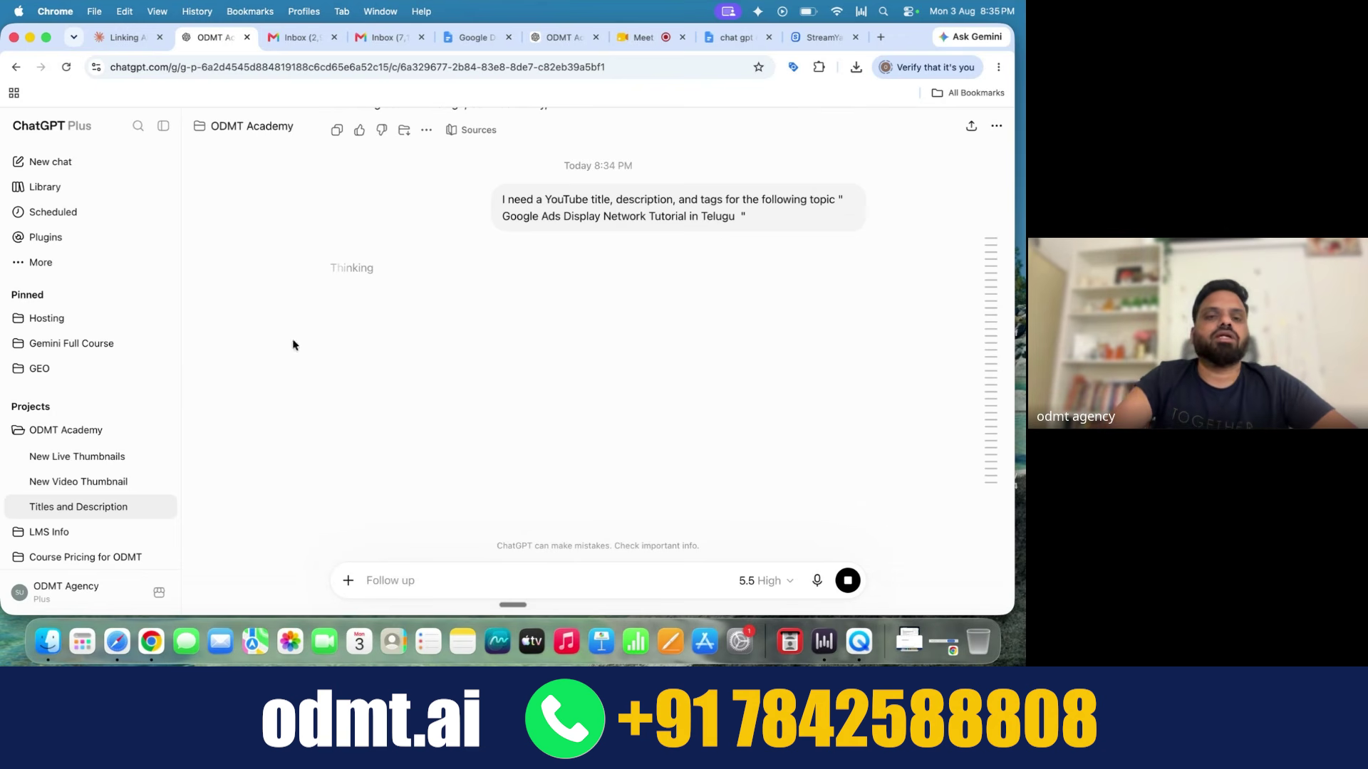
Step: Look through the earlier video descriptions and tags on Search Campaign setup and keyword match types in the chat
{"action": "scroll", "coordinate": [511, 335], "scroll_direction": "up", "scroll_amount": 15}
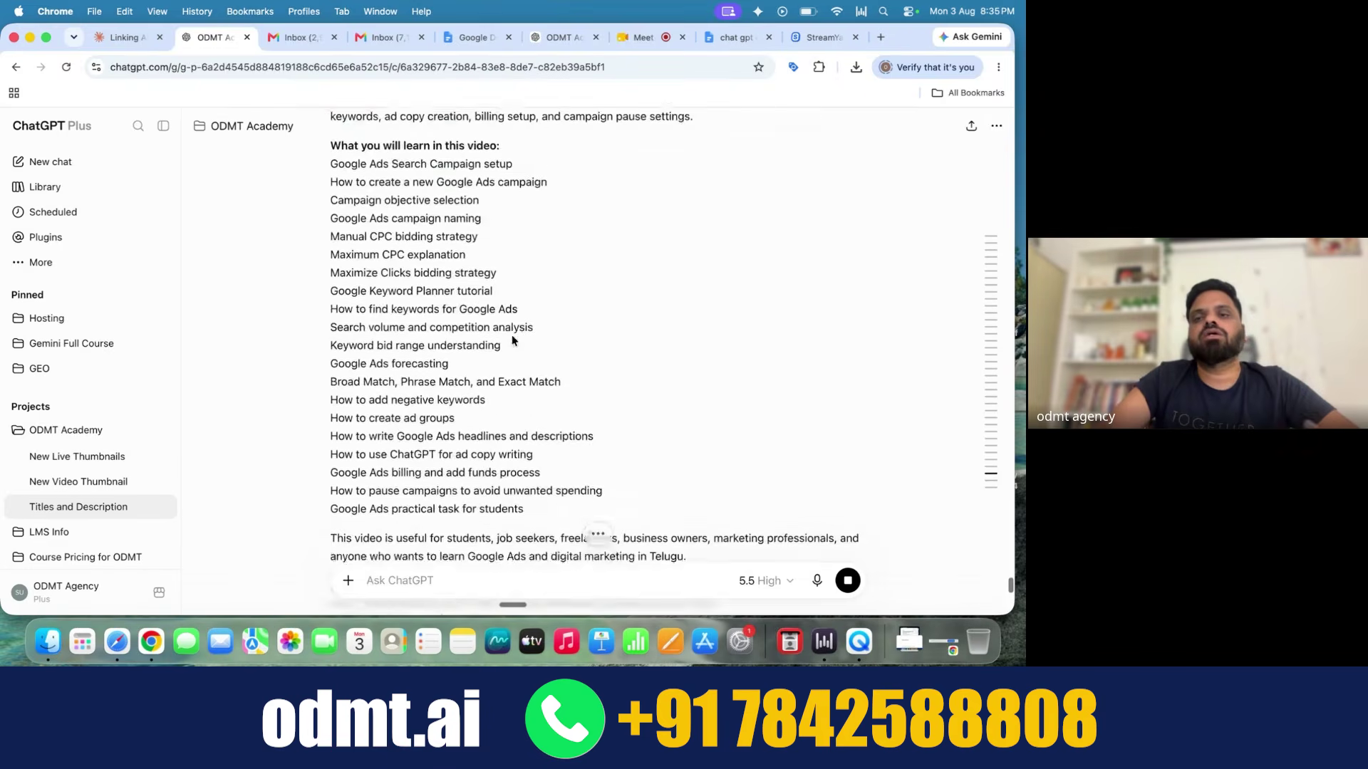
{"action": "scroll", "coordinate": [511, 341], "scroll_direction": "up", "scroll_amount": 6}
{"action": "scroll", "coordinate": [512, 340], "scroll_direction": "down", "scroll_amount": 20}
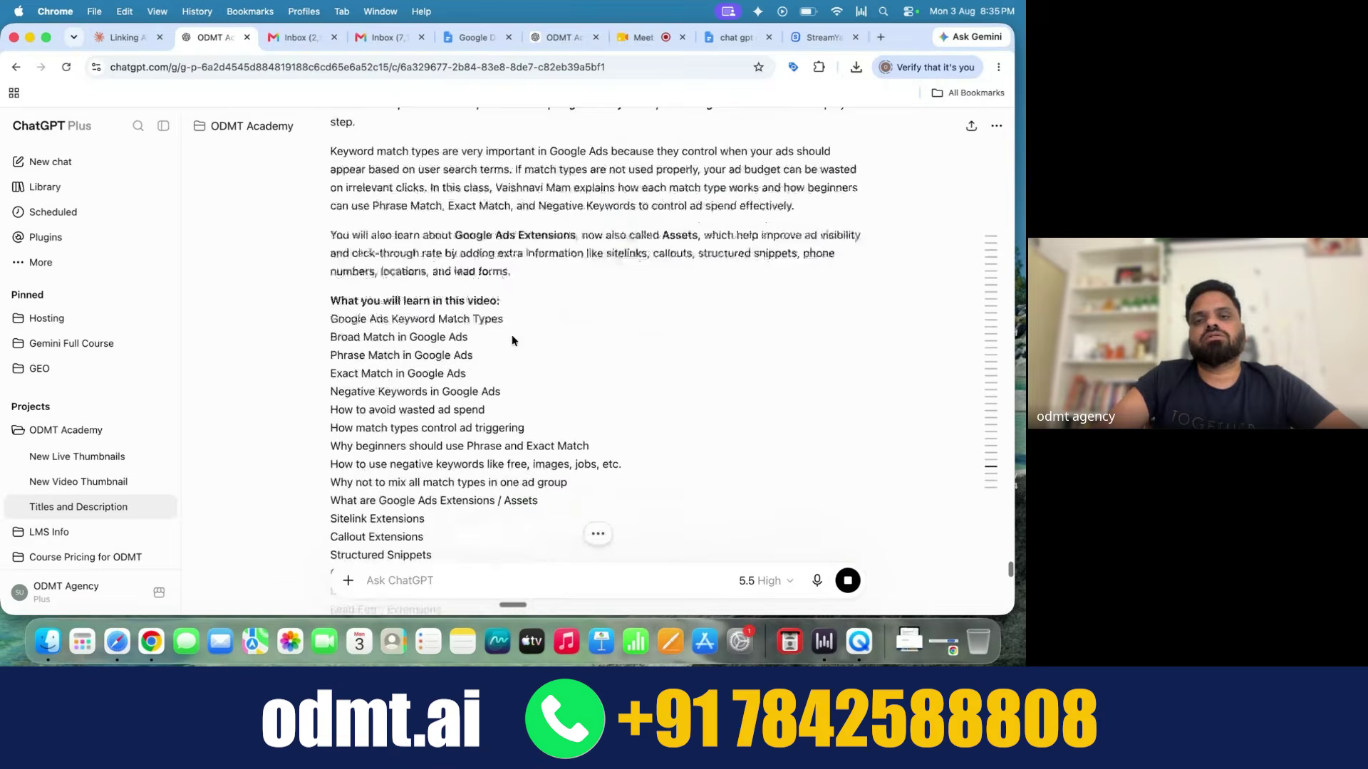
{"action": "scroll", "coordinate": [511, 341], "scroll_direction": "up", "scroll_amount": 6}
{"action": "scroll", "coordinate": [511, 340], "scroll_direction": "down", "scroll_amount": 20}
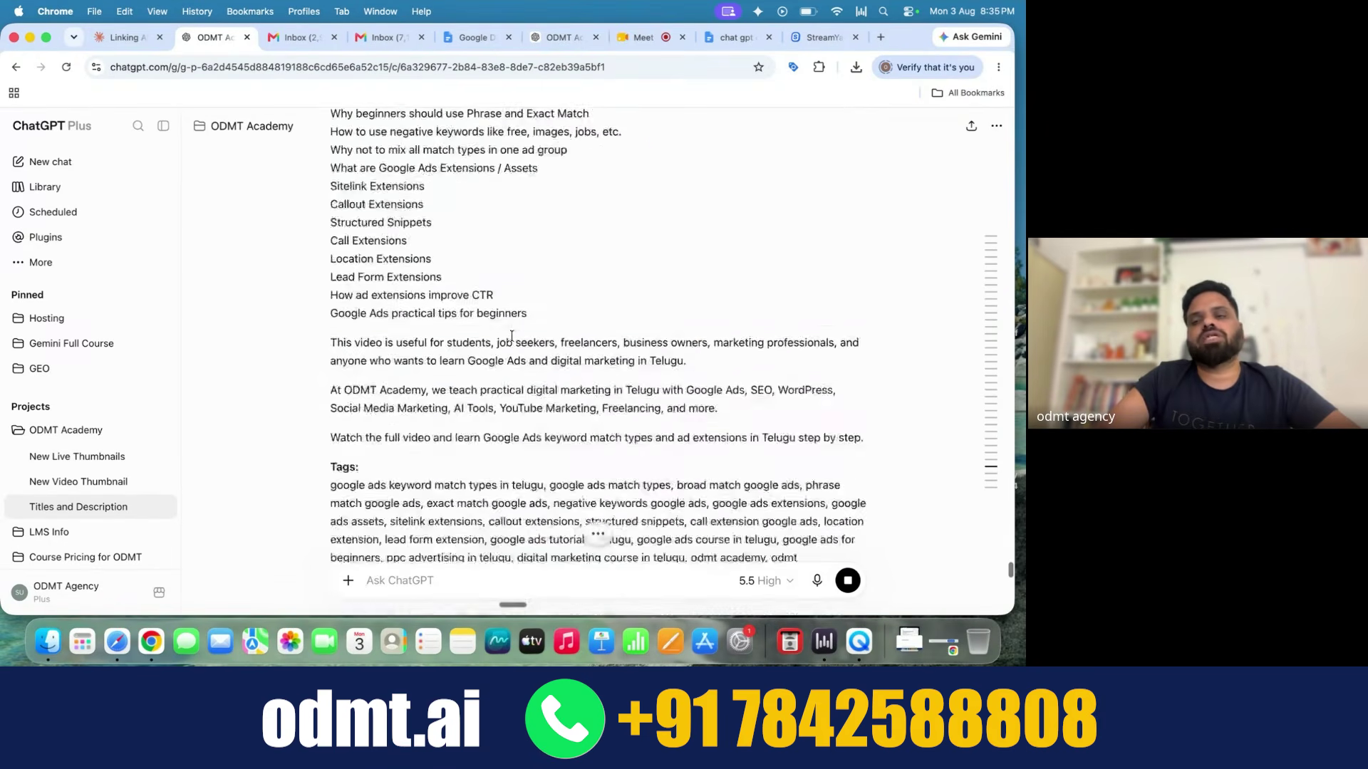
Step: Review the generated title, description and tags for the Google Ads Display Network Tutorial in the chat
{"action": "scroll", "coordinate": [512, 340], "scroll_direction": "down", "scroll_amount": 10}
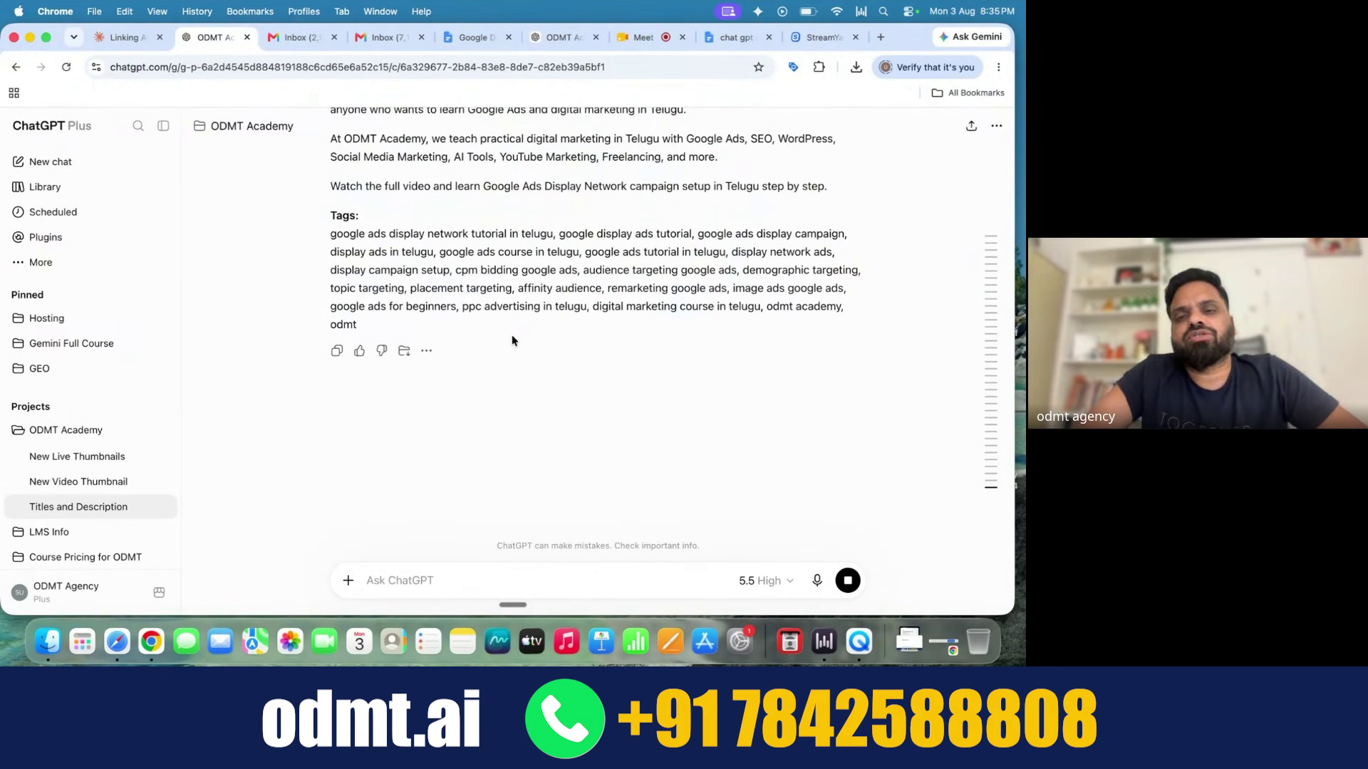
{"action": "scroll", "coordinate": [512, 341], "scroll_direction": "up", "scroll_amount": 15}
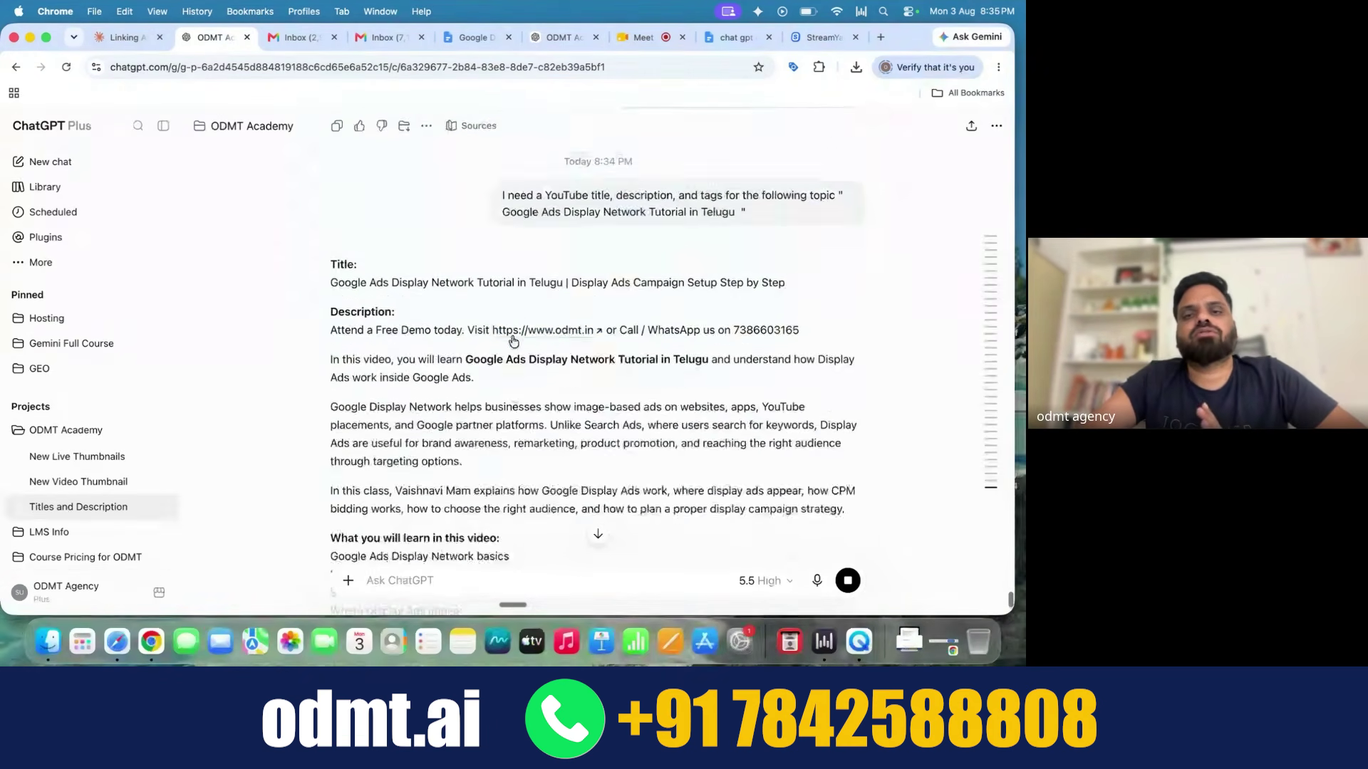
{"action": "scroll", "coordinate": [513, 341], "scroll_direction": "up", "scroll_amount": 2}
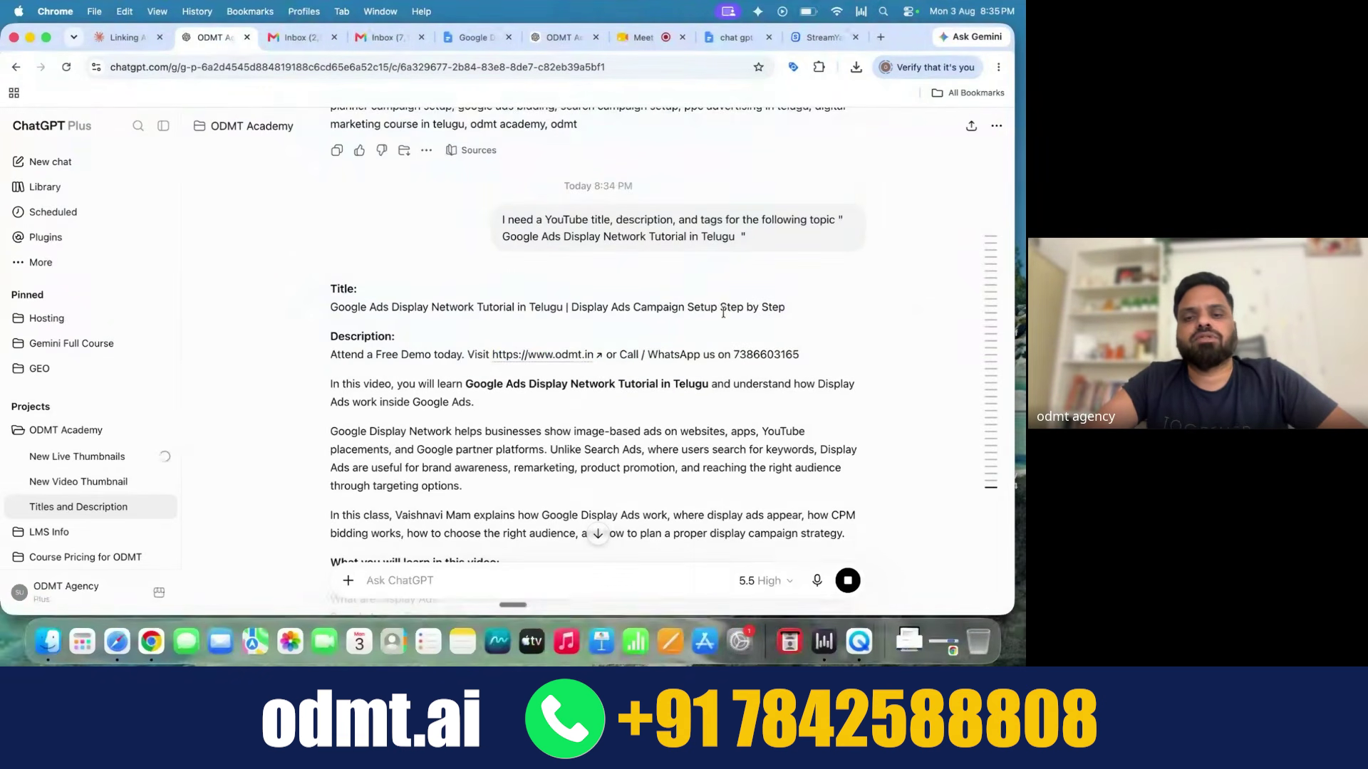
{"action": "scroll", "coordinate": [723, 312], "scroll_direction": "down", "scroll_amount": 15}
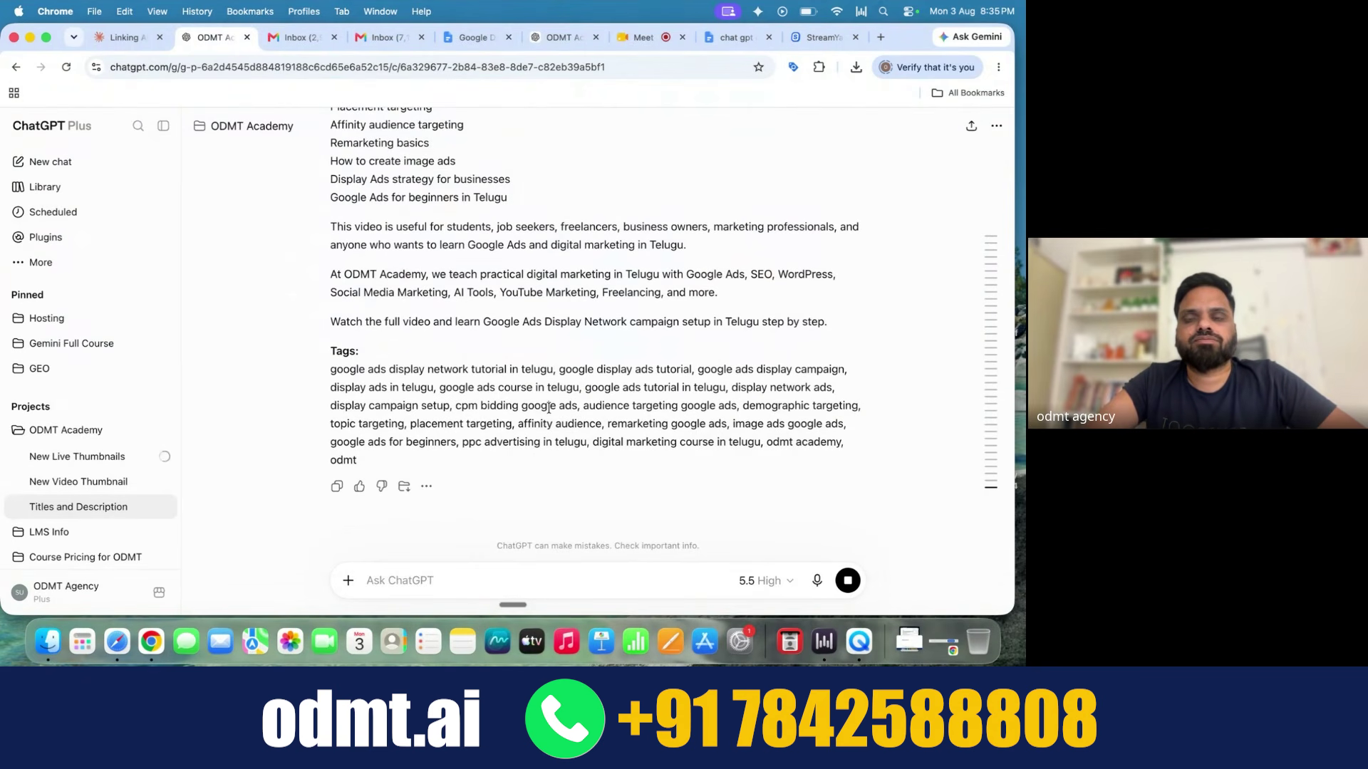
{"action": "scroll", "coordinate": [548, 408], "scroll_direction": "up", "scroll_amount": 1}
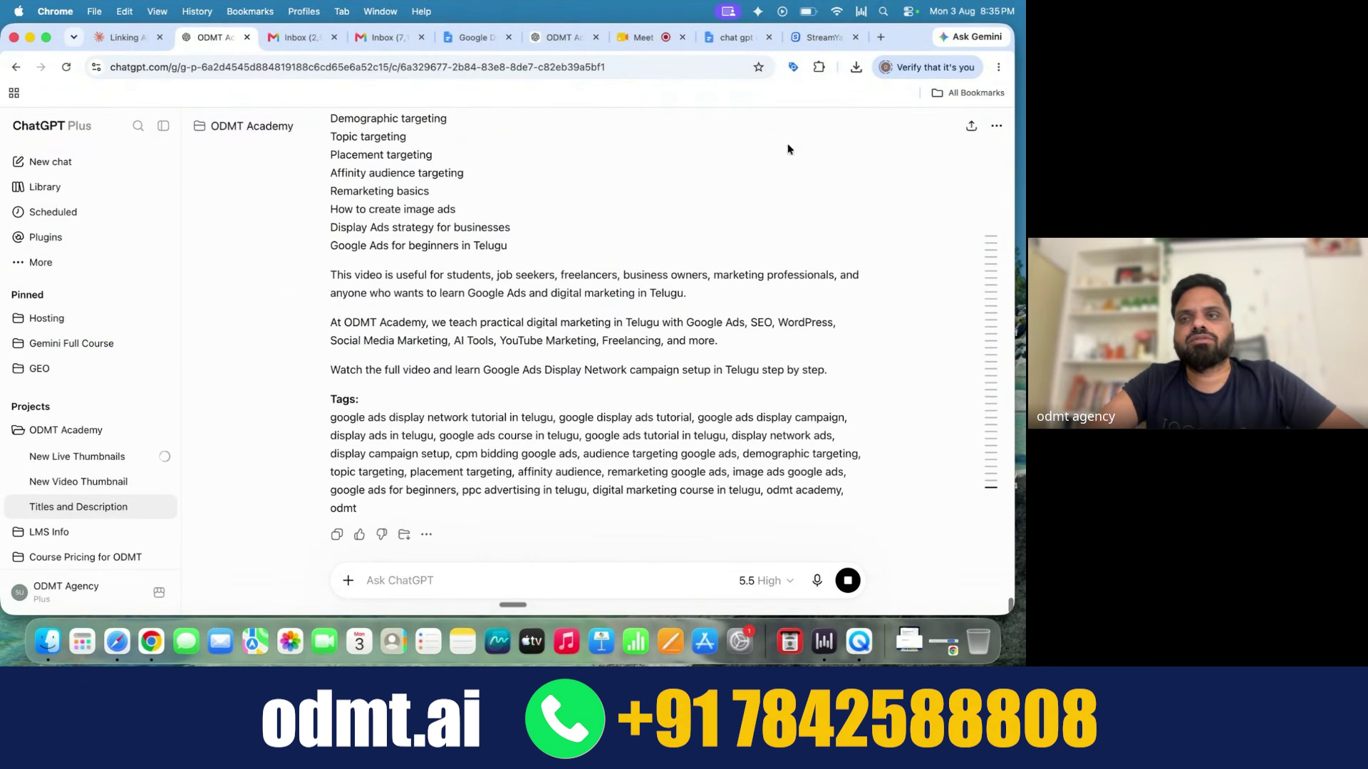
{"action": "scroll", "coordinate": [630, 254], "scroll_direction": "up", "scroll_amount": 5}
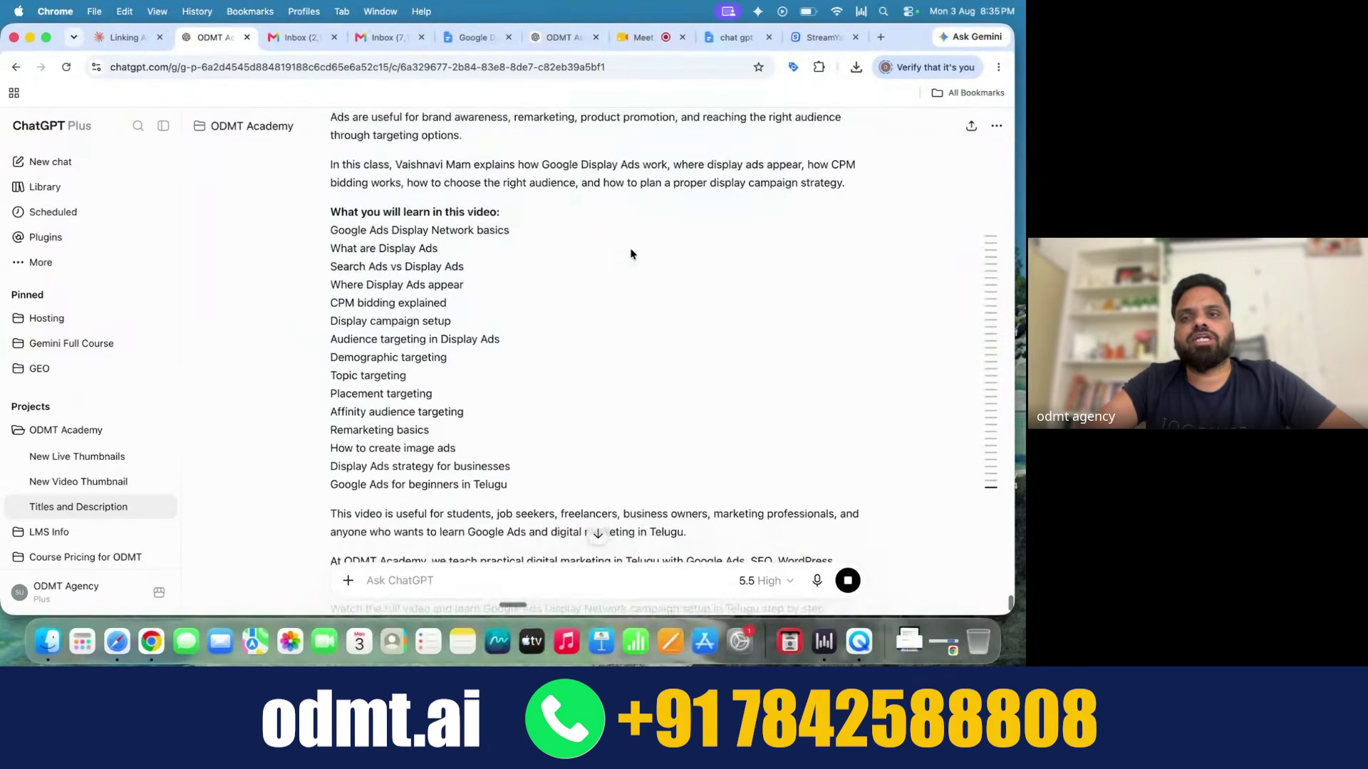
{"action": "scroll", "coordinate": [631, 254], "scroll_direction": "down", "scroll_amount": 4}
{"action": "scroll", "coordinate": [631, 254], "scroll_direction": "down", "scroll_amount": 2}
{"action": "scroll", "coordinate": [630, 254], "scroll_direction": "up", "scroll_amount": 4}
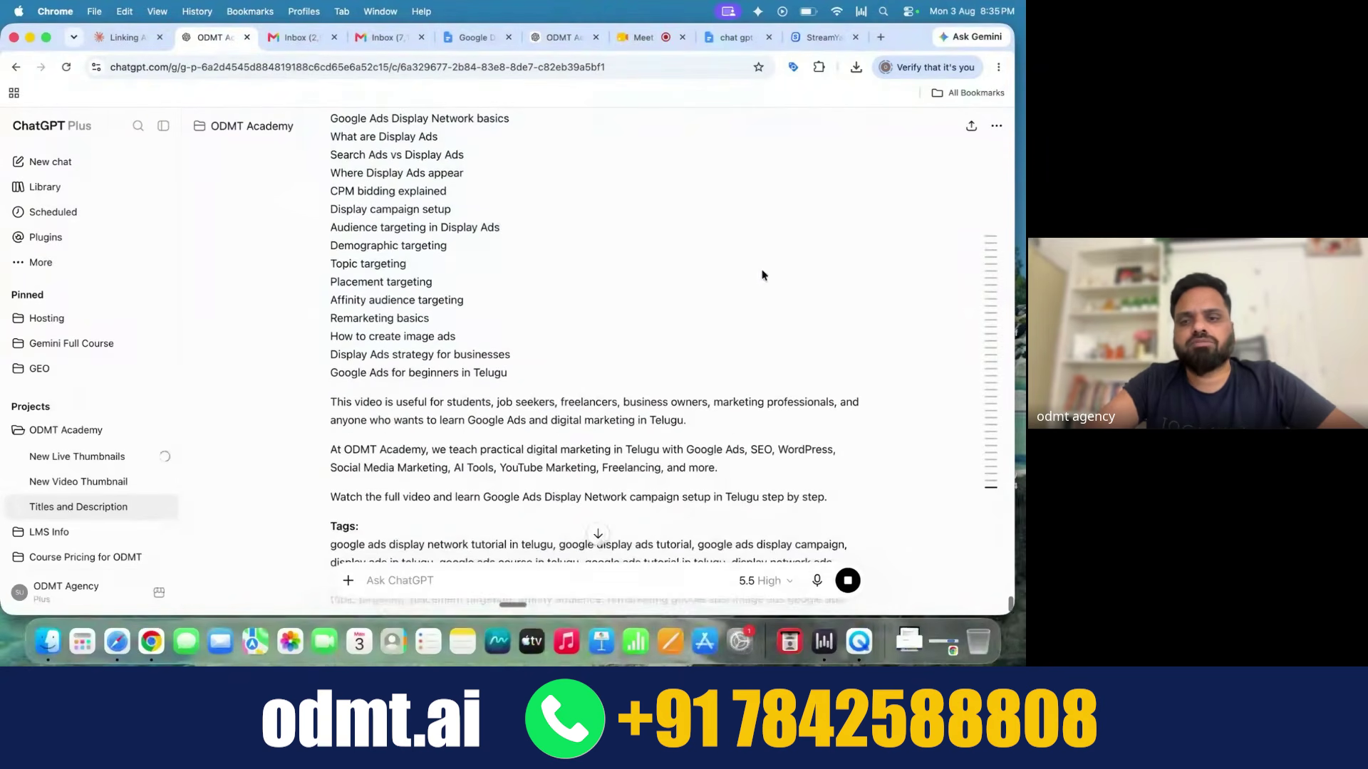
Step: Copy the generated description, from the free demo line through the closing "Watch the full video" line, into the StreamYard stream's description
{"action": "left_click_drag", "start_coordinate": [829, 497], "coordinate": [329, 474]}
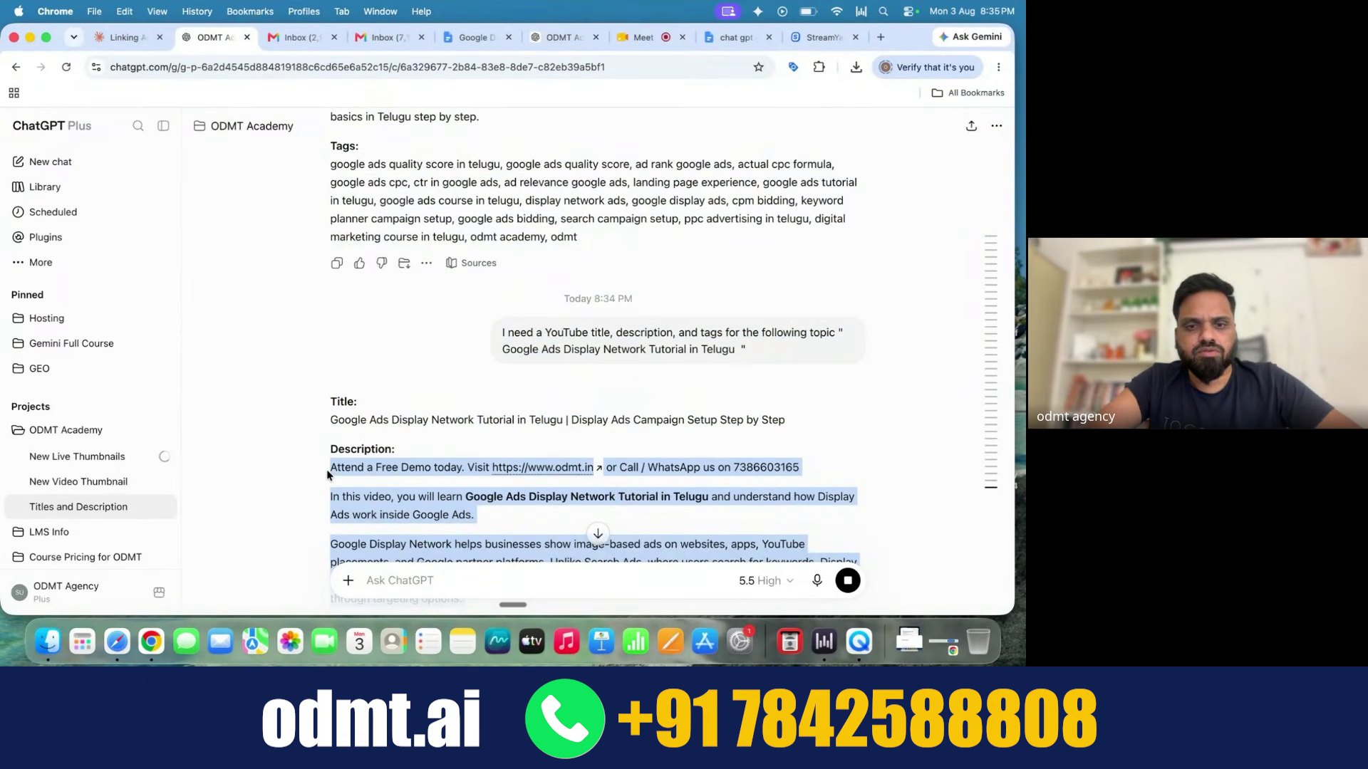
{"action": "left_click", "coordinate": [823, 37]}
{"action": "left_click", "coordinate": [407, 444]}
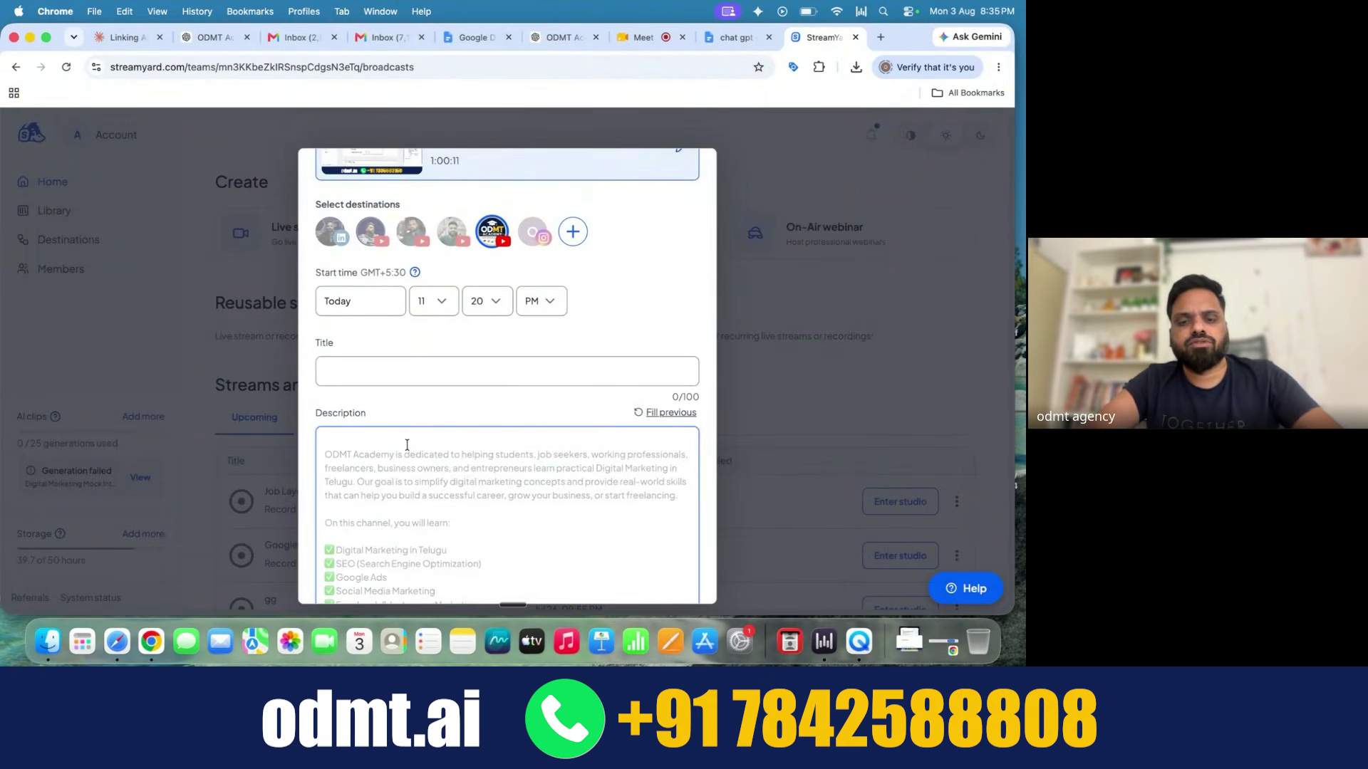
{"action": "key", "text": "super+v"}
Step: Open YouTube, search for "odmt academy" and show the ODMT Academy channel's past live streams
{"action": "left_click", "coordinate": [370, 325]}
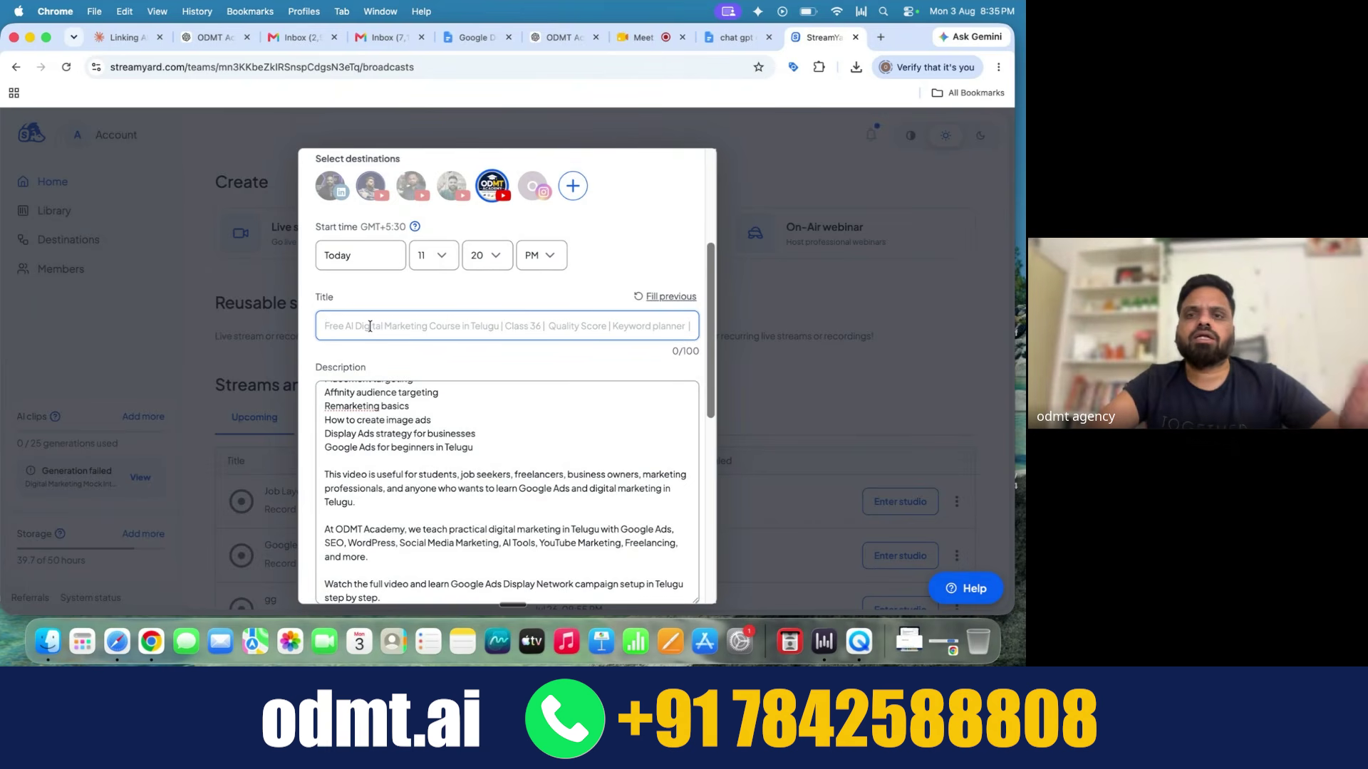
{"action": "left_click", "coordinate": [881, 37]}
{"action": "type", "text": "y"}
{"action": "key", "text": "Return"}
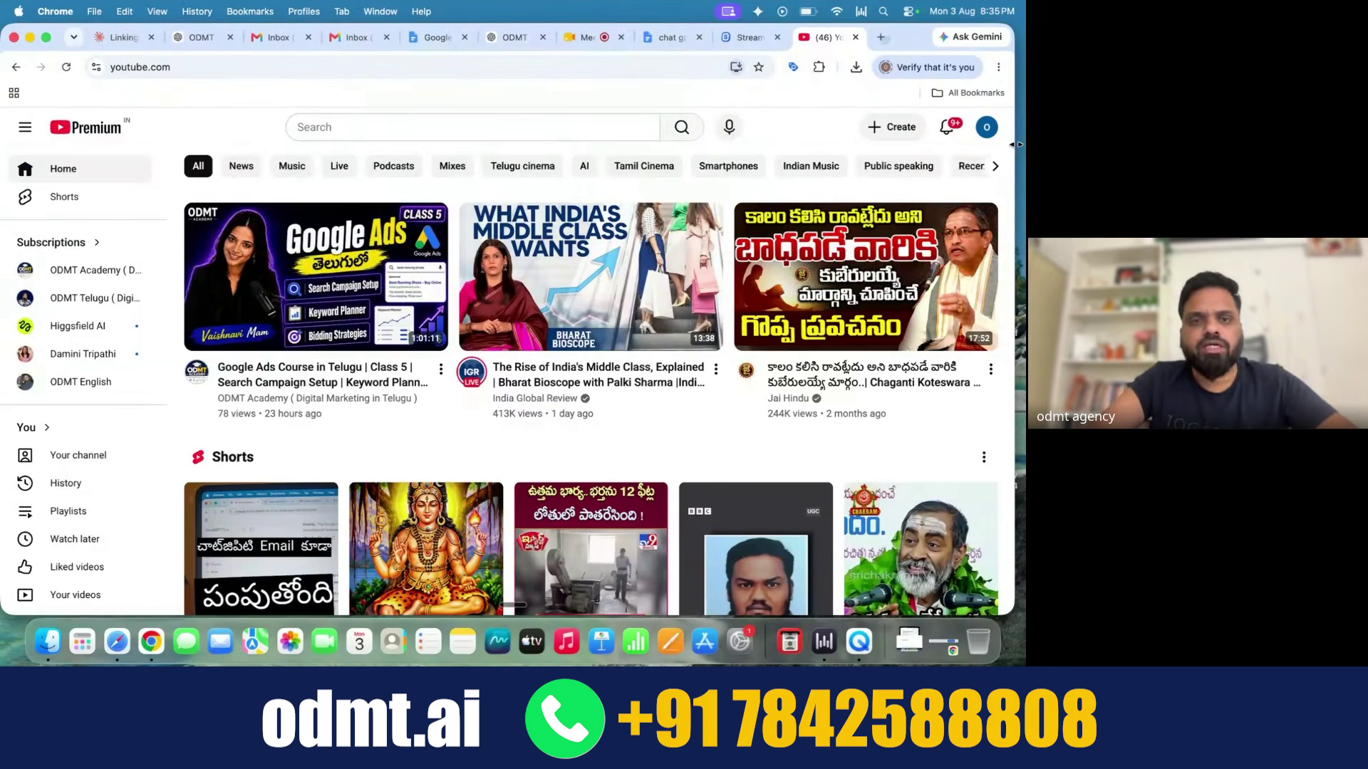
{"action": "left_click", "coordinate": [540, 124]}
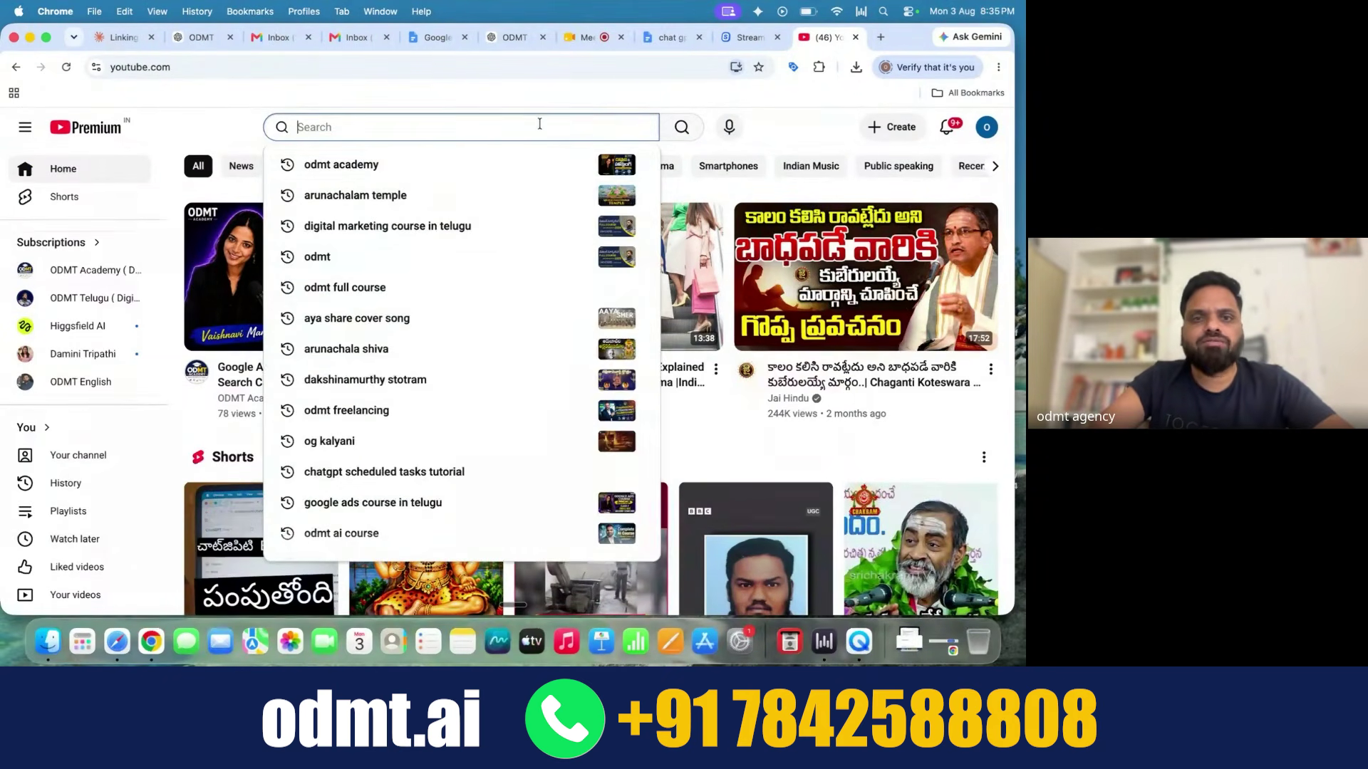
{"action": "left_click", "coordinate": [405, 165]}
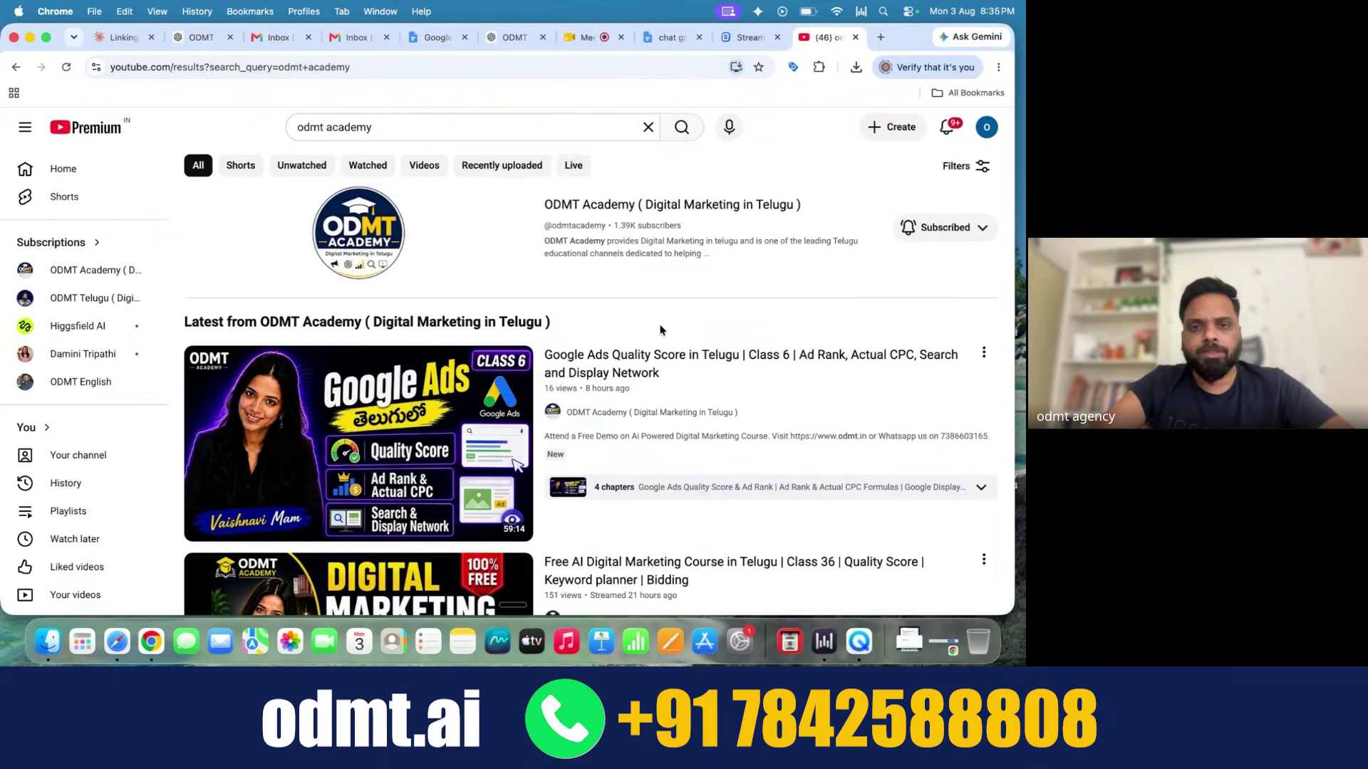
{"action": "left_click", "coordinate": [620, 205]}
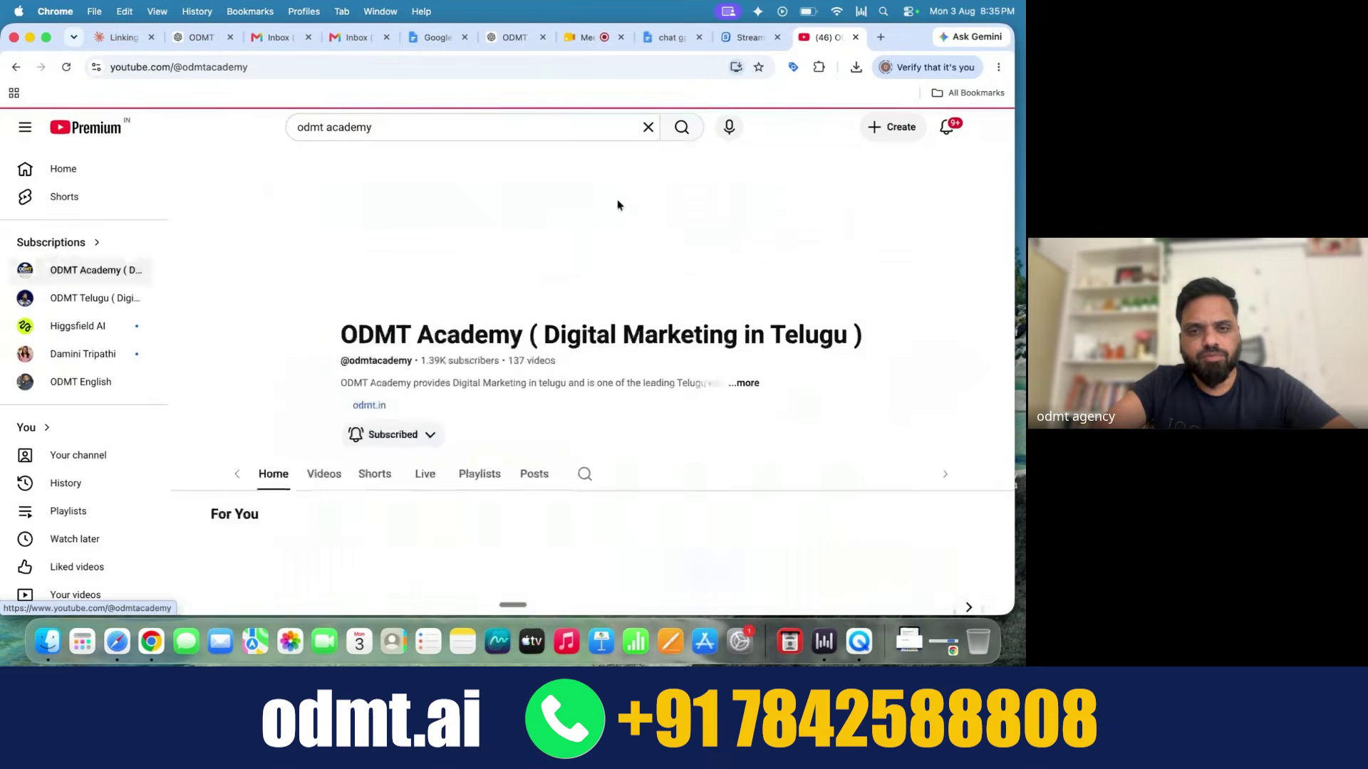
{"action": "left_click", "coordinate": [383, 435]}
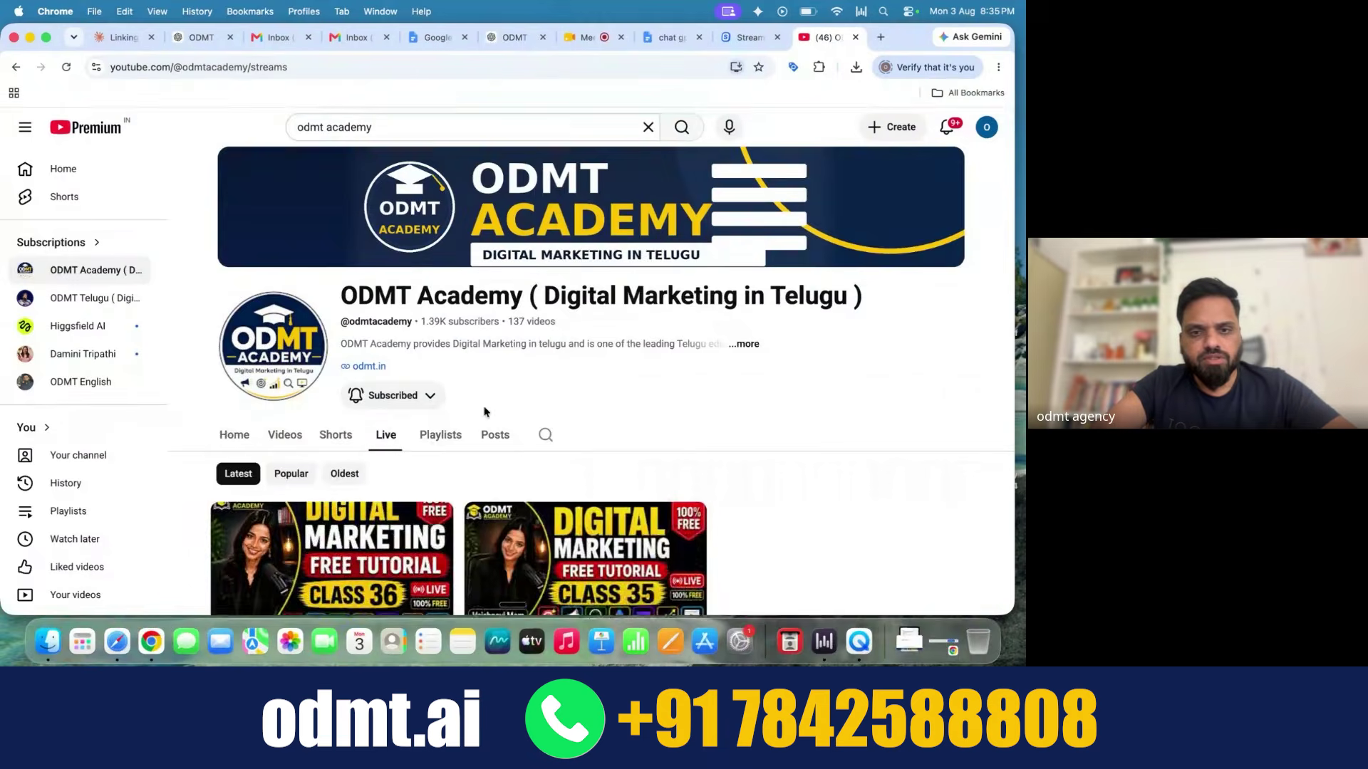
{"action": "scroll", "coordinate": [485, 413], "scroll_direction": "down", "scroll_amount": 3}
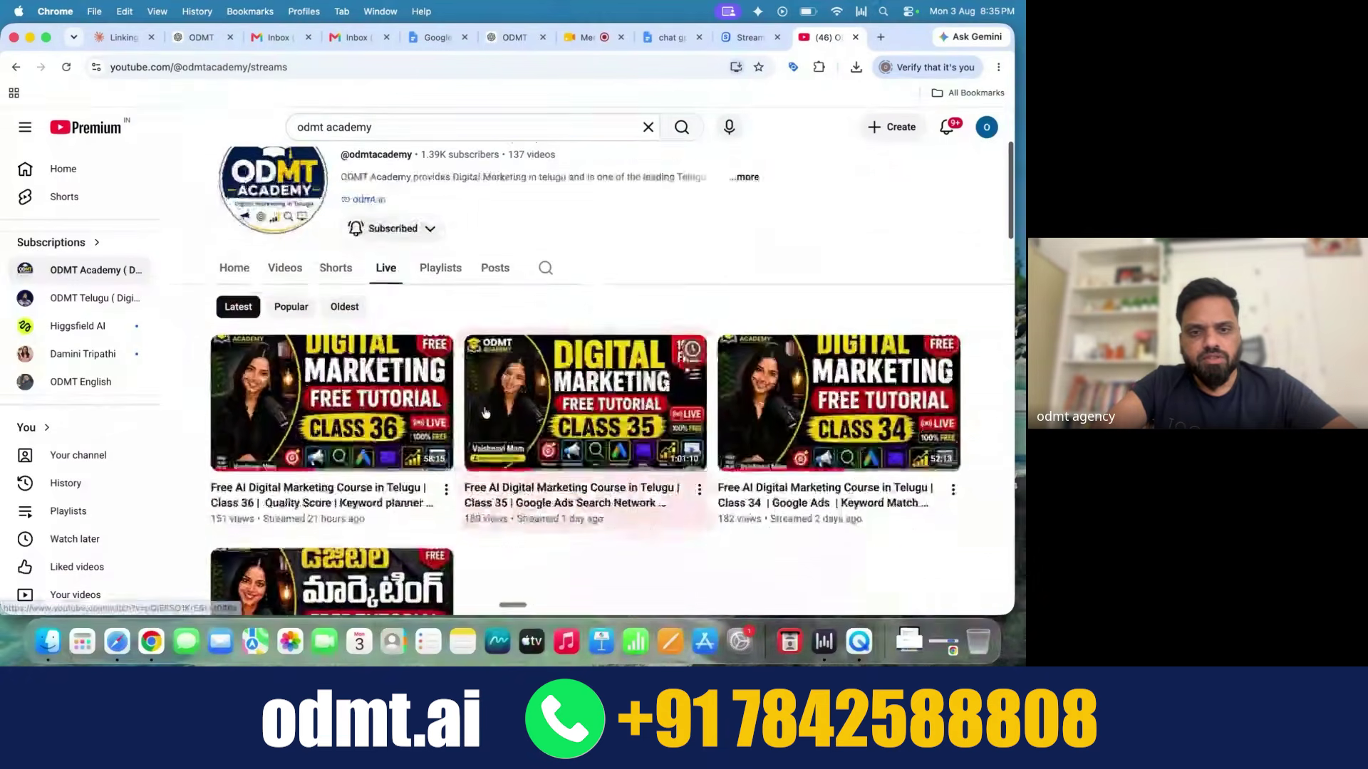
Step: Open the Class 36 live stream, pause its playback and copy the full video title
{"action": "left_click", "coordinate": [340, 493]}
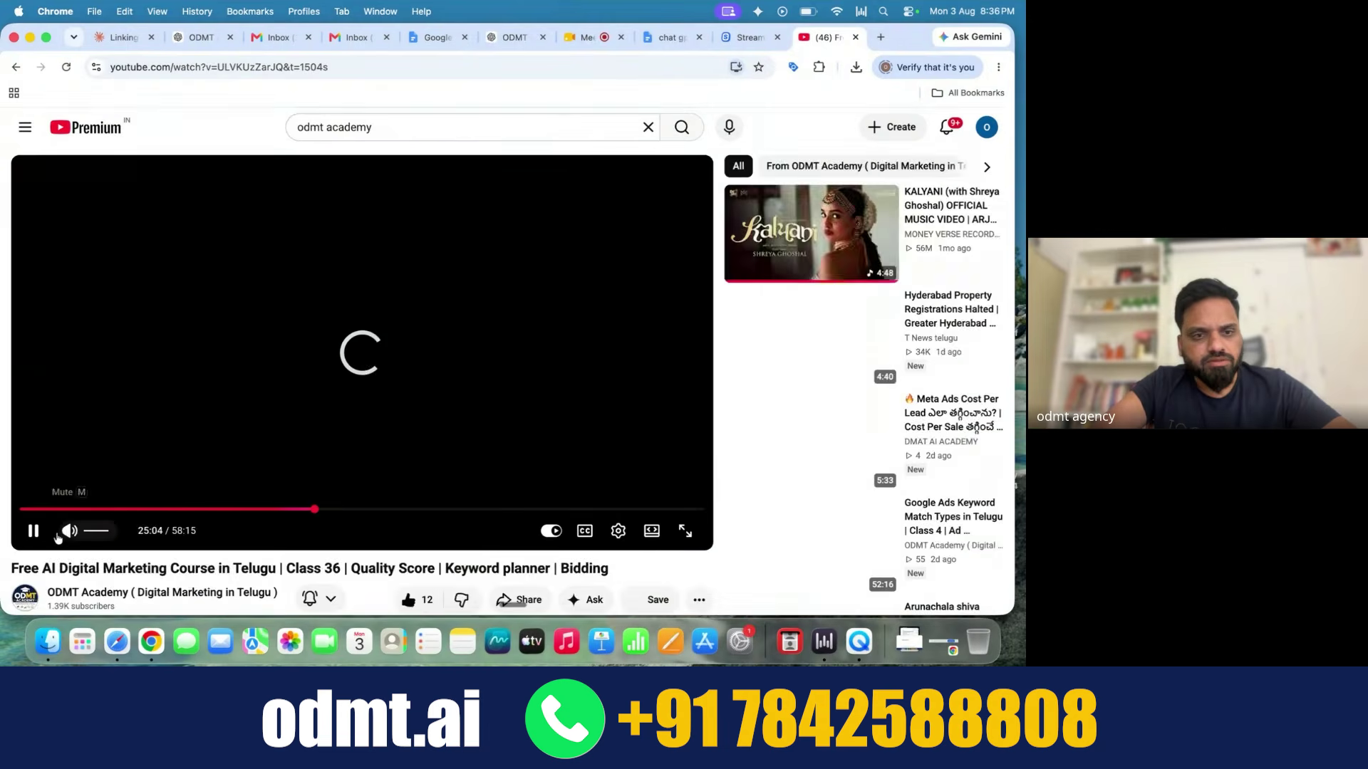
{"action": "left_click", "coordinate": [31, 539]}
{"action": "scroll", "coordinate": [268, 477], "scroll_direction": "down", "scroll_amount": 1}
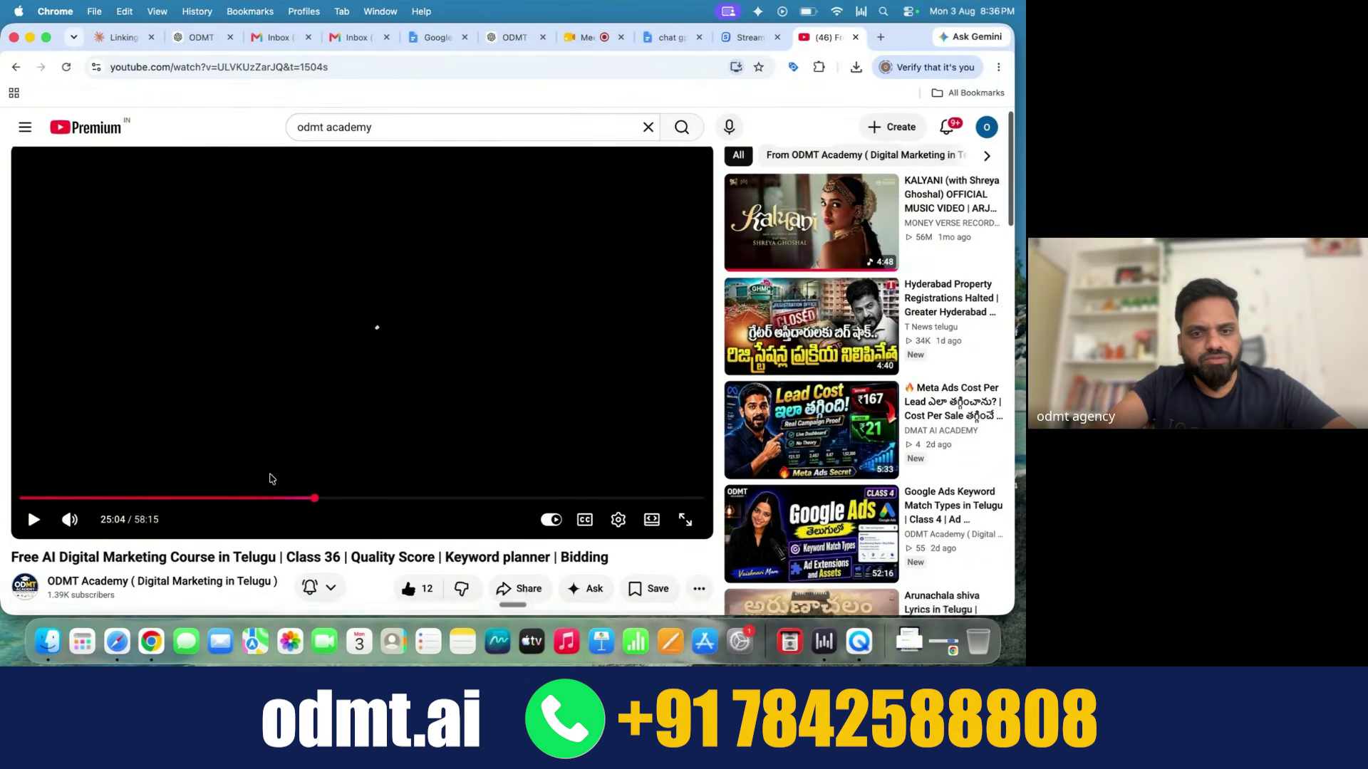
{"action": "triple_click", "coordinate": [314, 518]}
{"action": "key", "text": "cmd+c"}
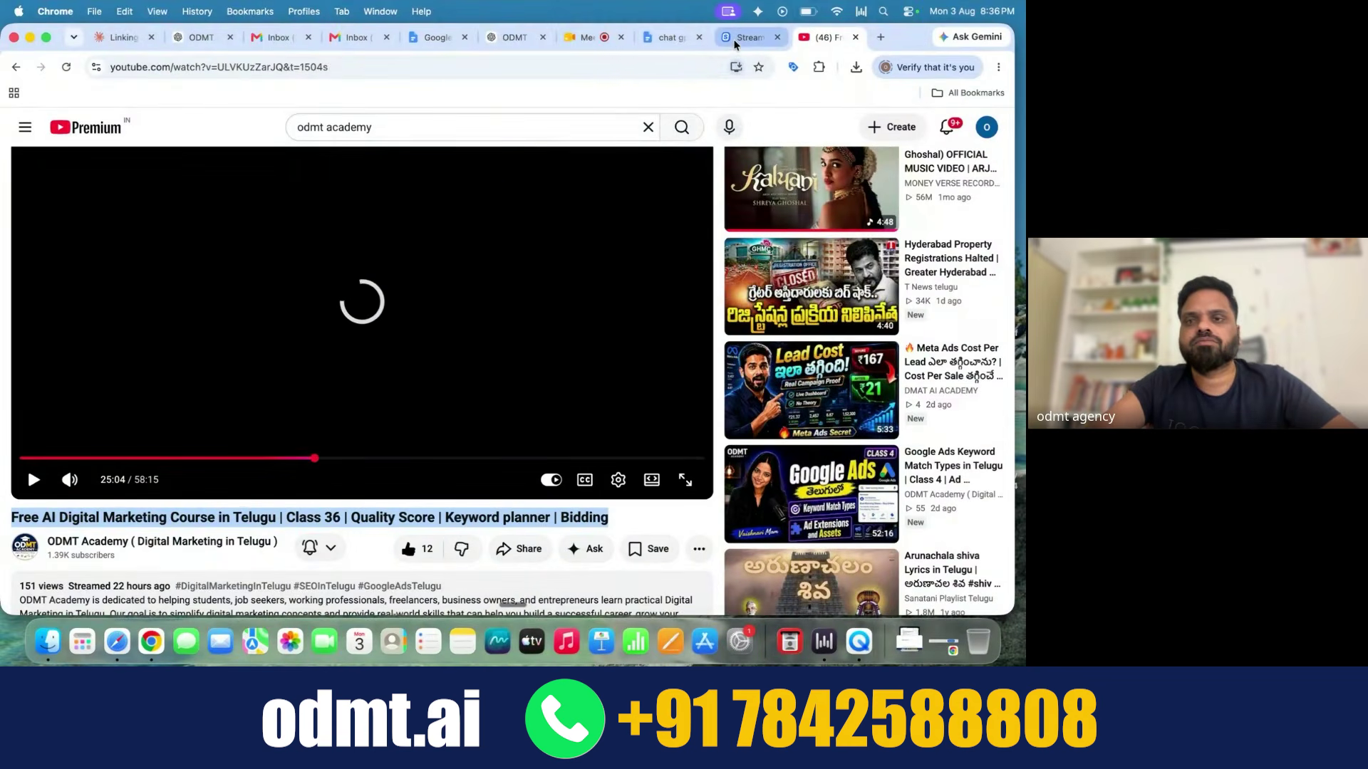
Step: Paste the copied title into the StreamYard stream's title and change the class number to 37
{"action": "left_click", "coordinate": [717, 47]}
{"action": "left_click", "coordinate": [374, 322]}
{"action": "key", "text": "cmd+v"}
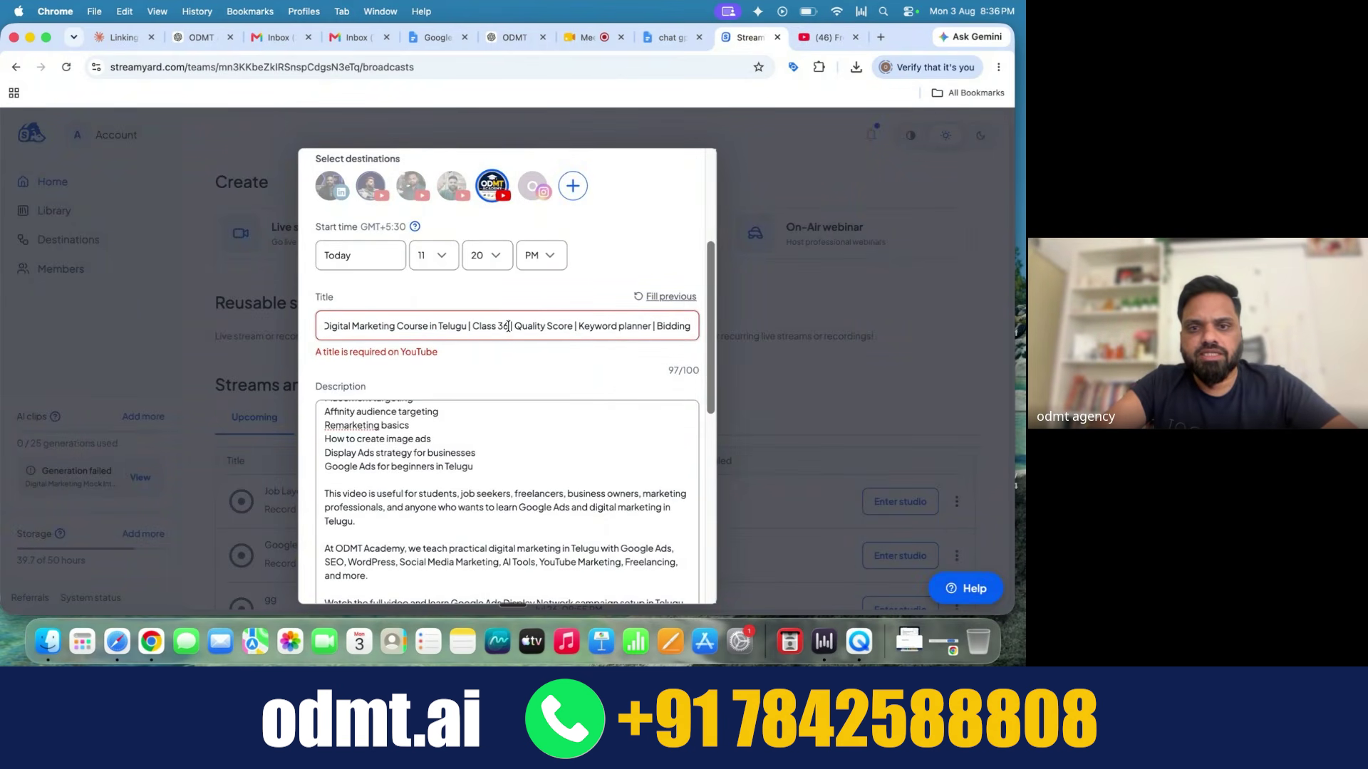
{"action": "key", "text": "BackSpace"}
{"action": "type", "text": "7"}
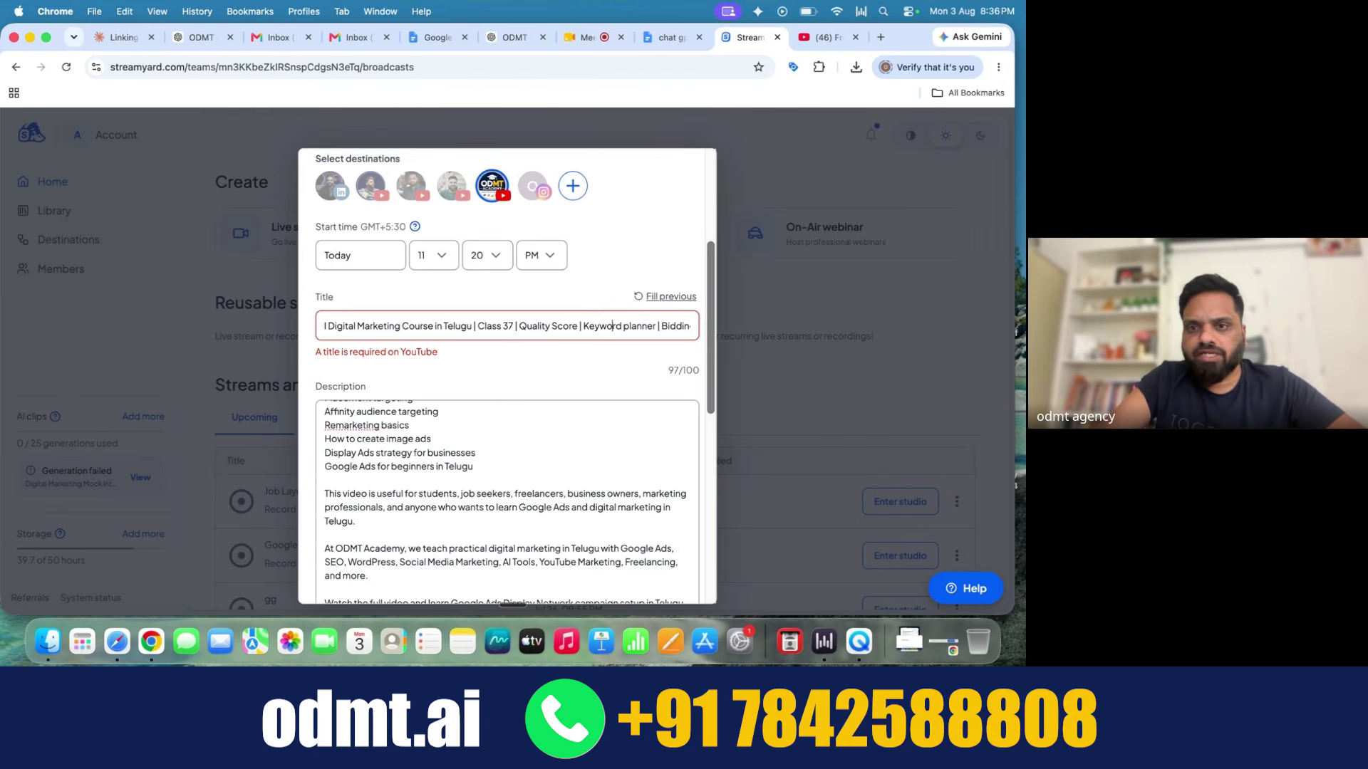
Step: Delete the old topics "Quality Score | Keyword planner | Bidding" from the end of the stream title
{"action": "key", "text": "Right"}
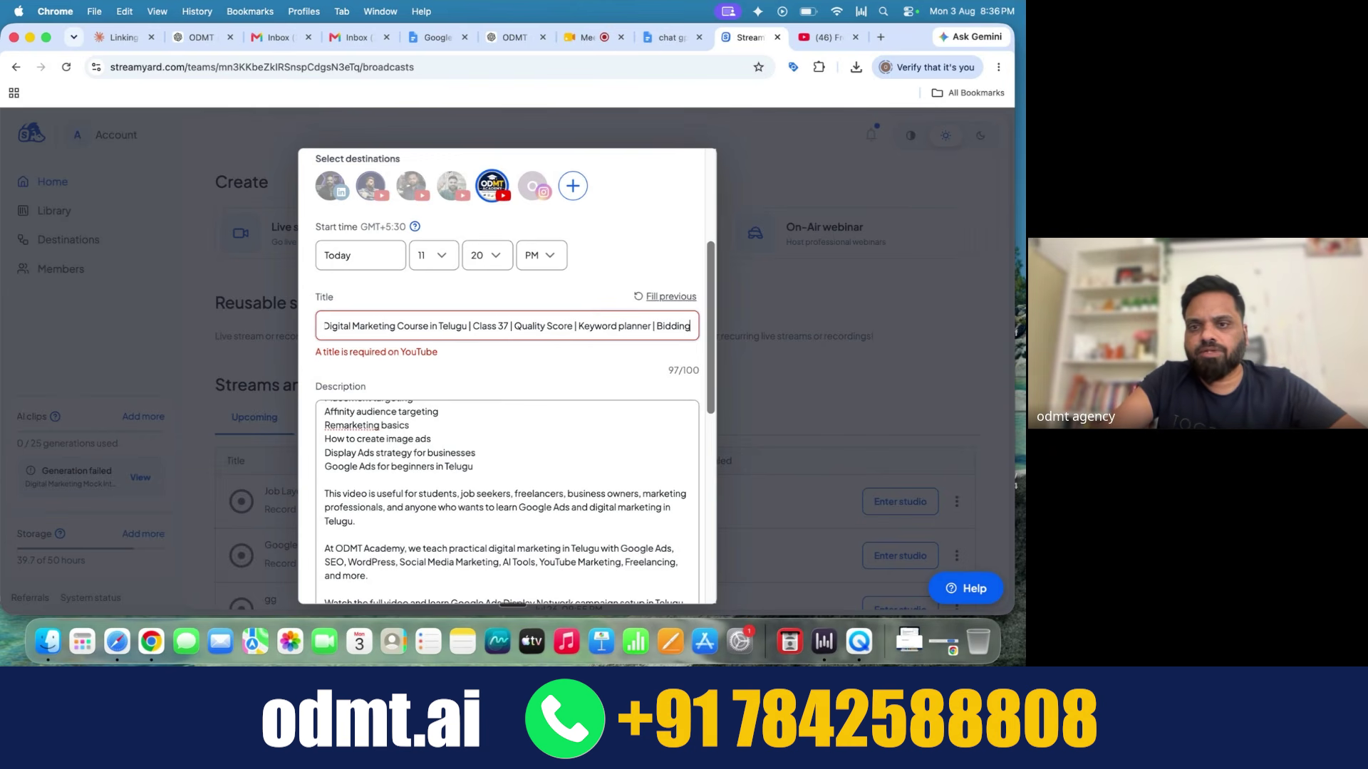
{"action": "key", "text": "BackSpace"}
{"action": "key", "text": "BackSpace"}
{"action": "key", "text": "BackSpace"}
{"action": "key", "text": "BackSpace"}
{"action": "key", "text": "BackSpace"}
{"action": "key", "text": "BackSpace"}
{"action": "key", "text": "BackSpace"}
{"action": "key", "text": "BackSpace"}
{"action": "key", "text": "BackSpace"}
{"action": "key", "text": "BackSpace"}
{"action": "key", "text": "BackSpace"}
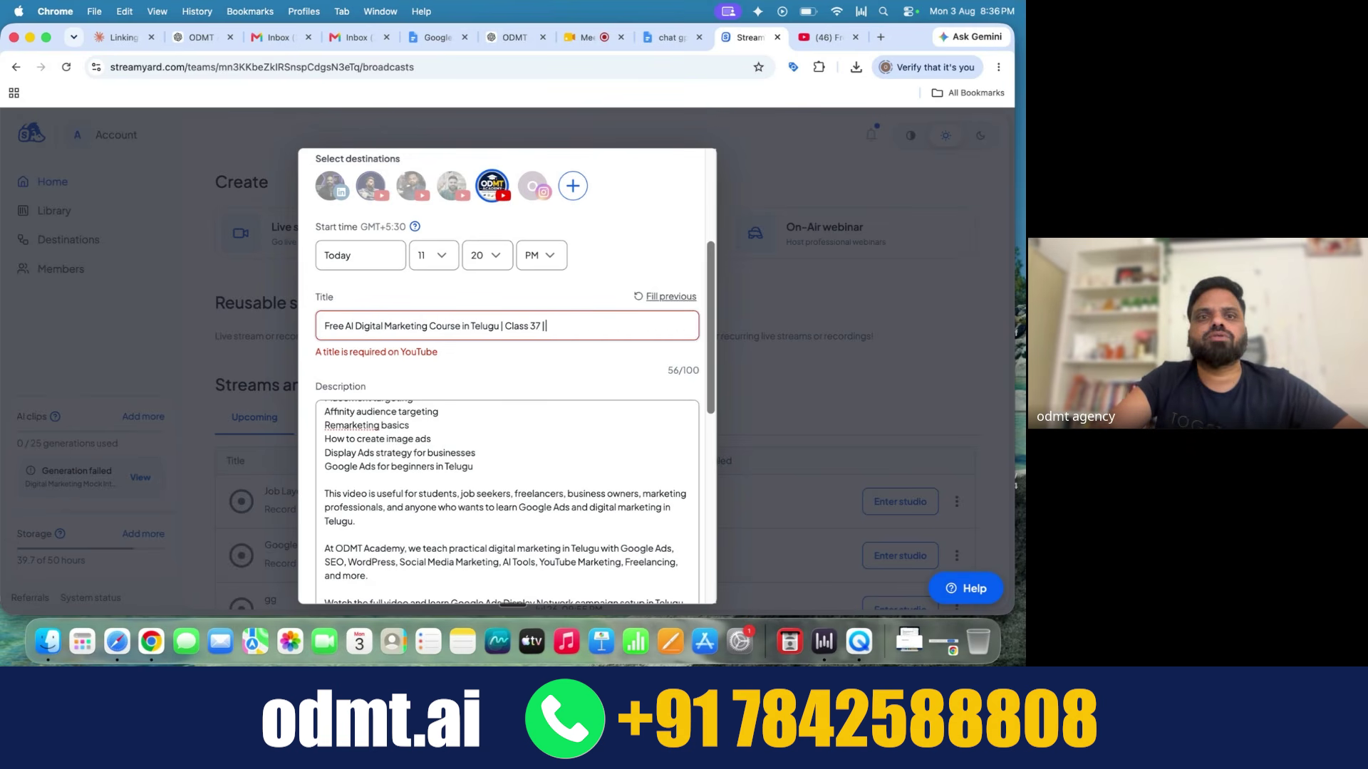
Step: Copy "Google Ads Display Network Tutorial in Telugu" from the ChatGPT title and append it to the StreamYard stream title
{"action": "left_click", "coordinate": [197, 37]}
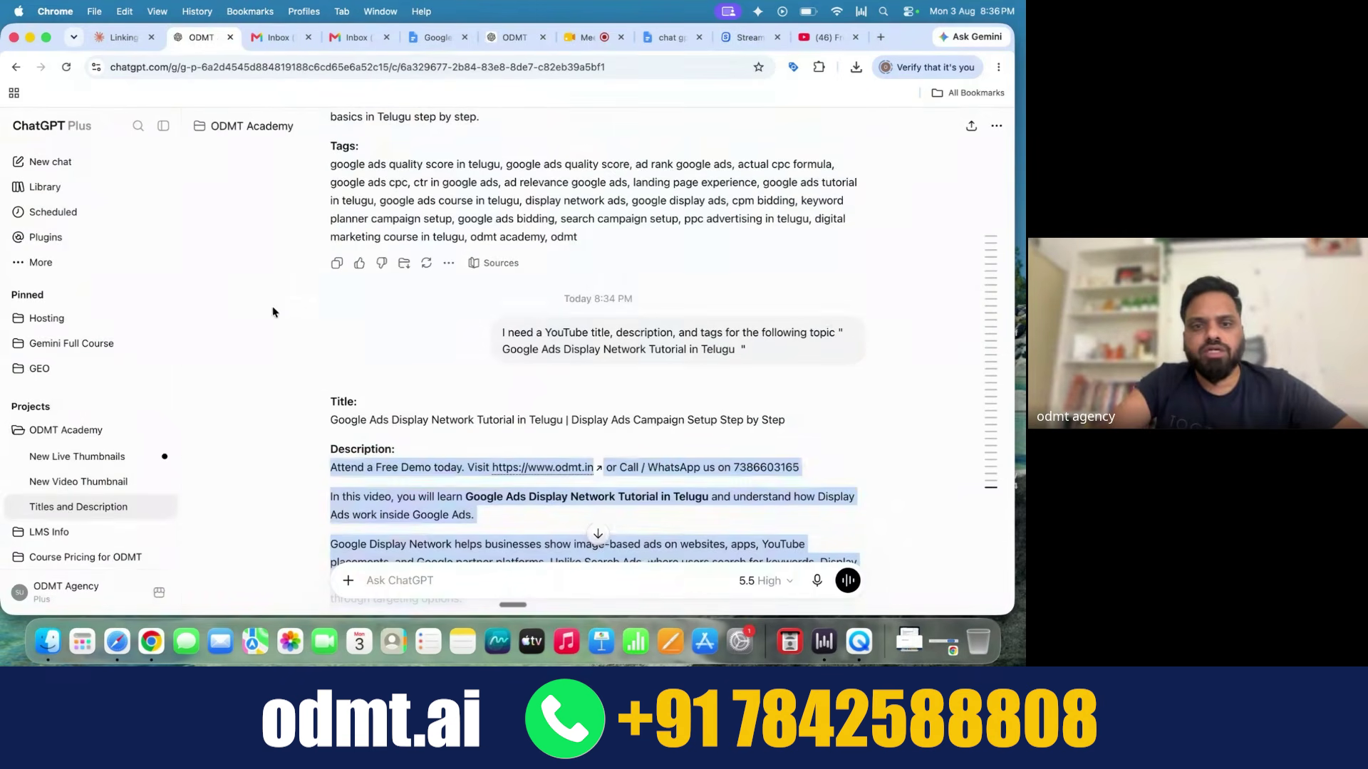
{"action": "left_click", "coordinate": [268, 329]}
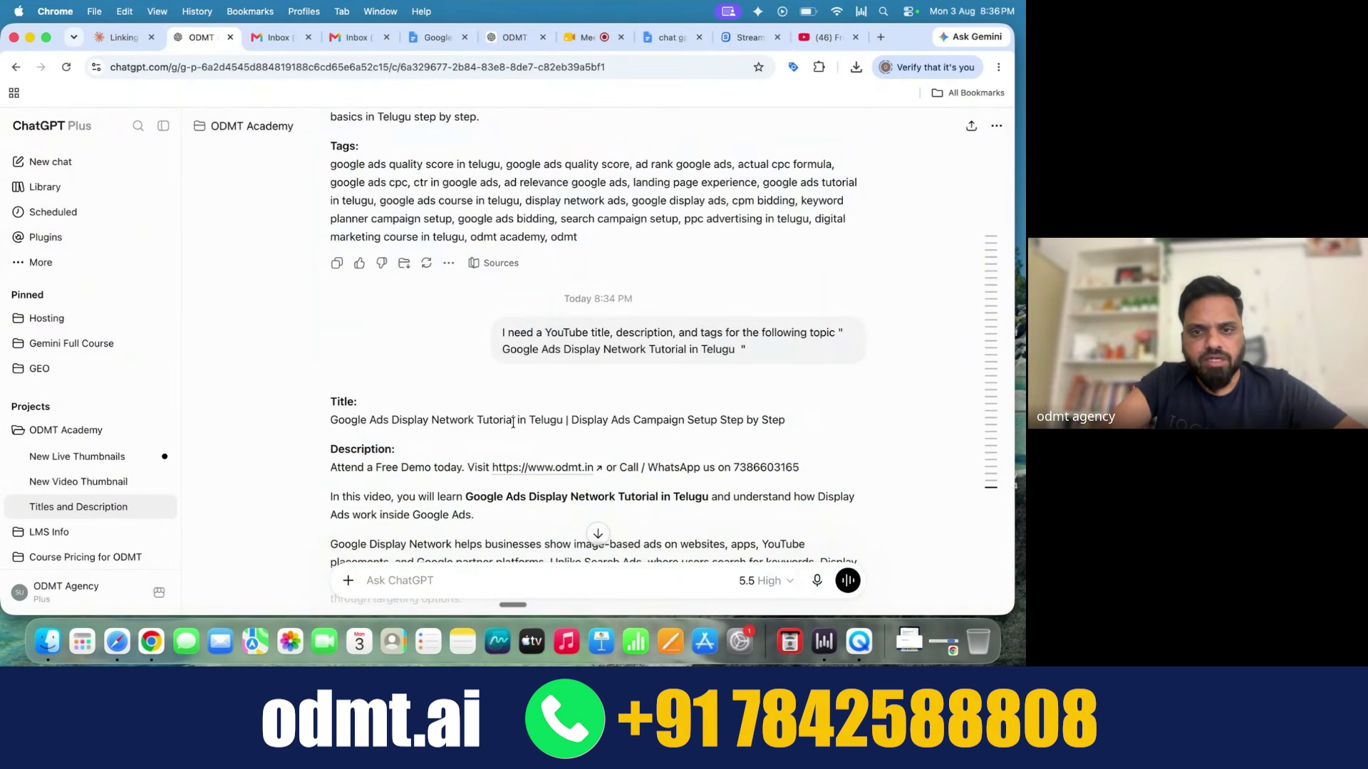
{"action": "left_click_drag", "start_coordinate": [565, 421], "coordinate": [334, 421]}
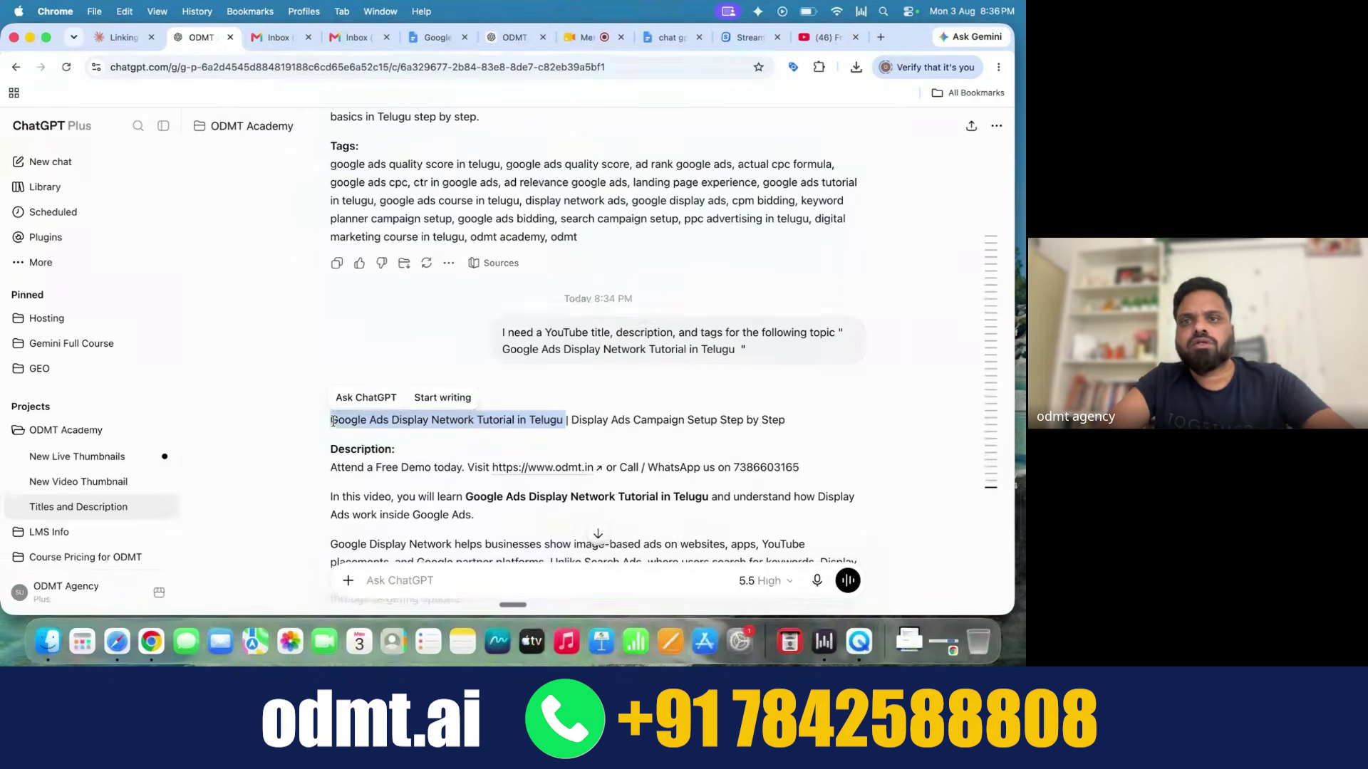
{"action": "left_click", "coordinate": [748, 37]}
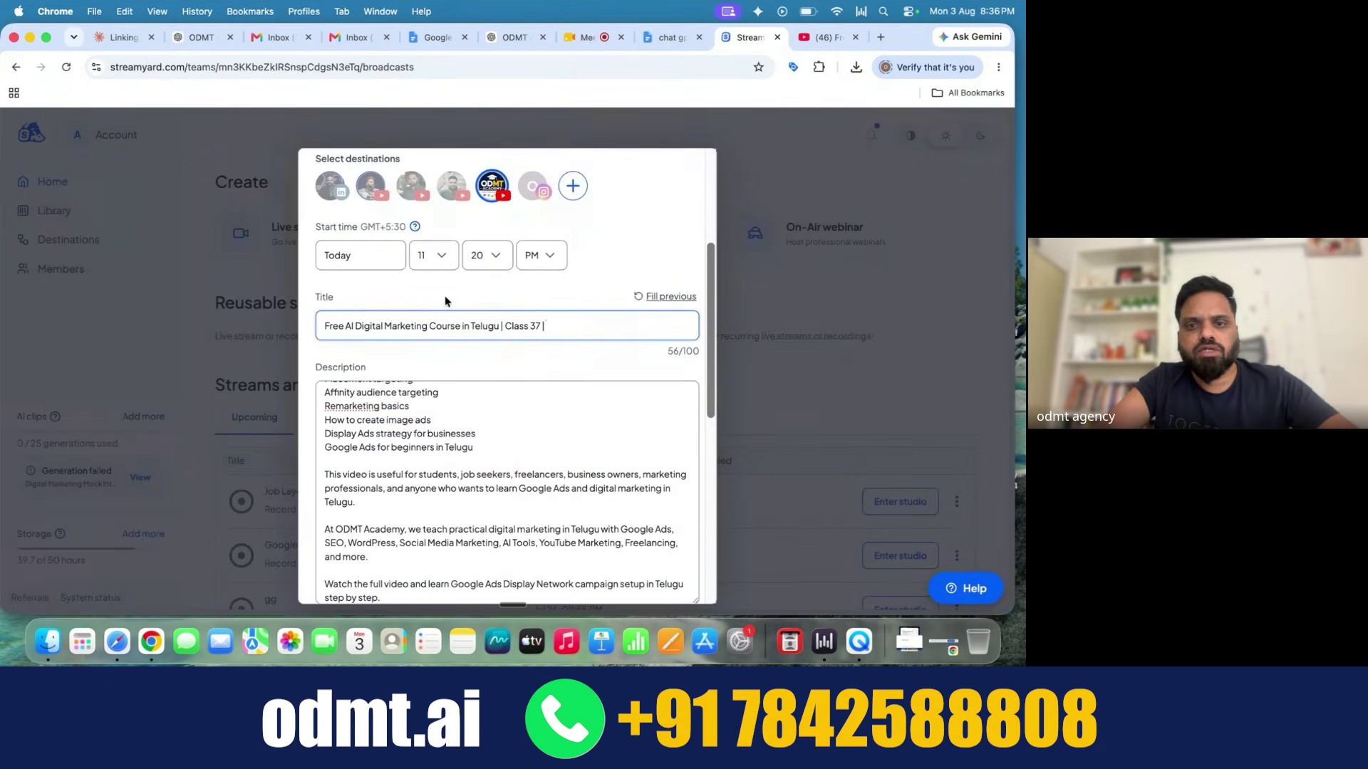
{"action": "type", "text": "Google Ads Display Network Tutorial in Telugu"}
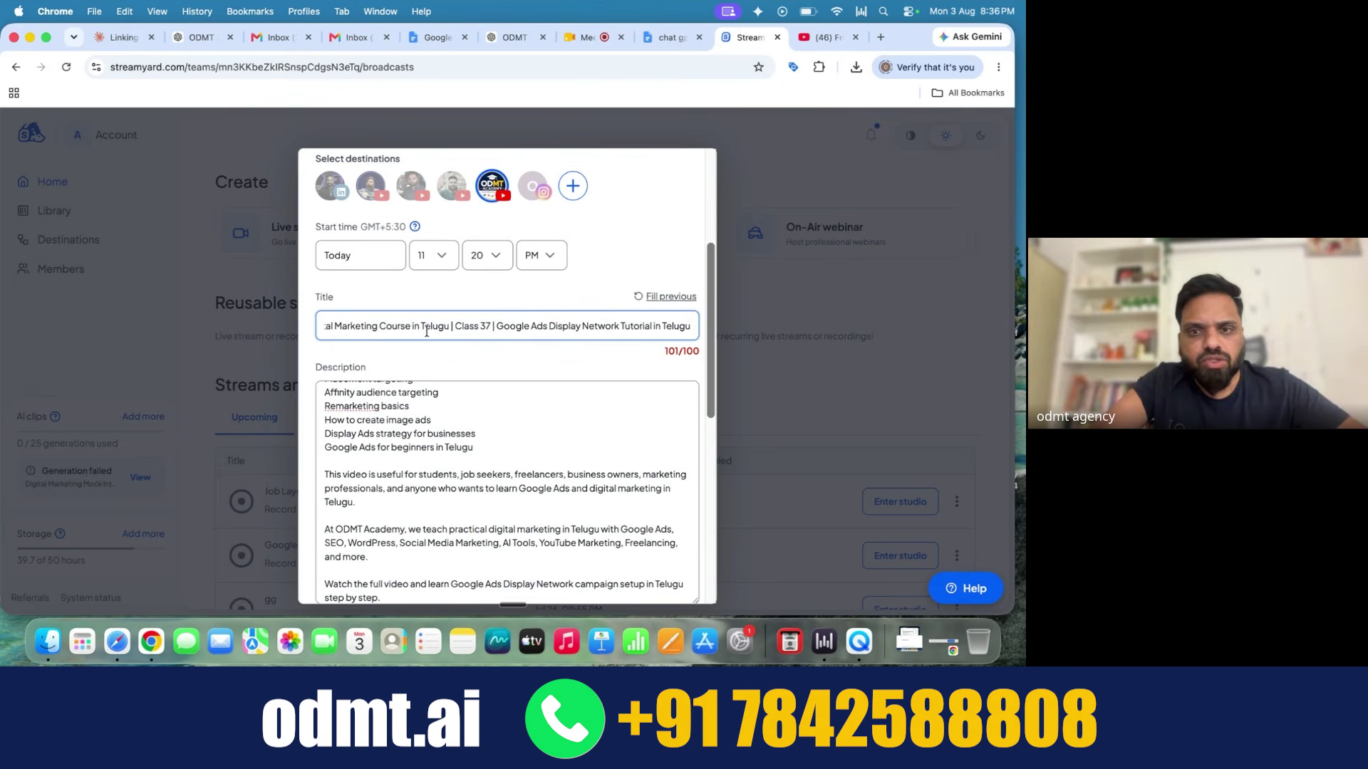
Step: Shorten the stream title by deleting "in Telugu" from its end
{"action": "key", "text": "BackSpace"}
{"action": "key", "text": "BackSpace"}
{"action": "key", "text": "BackSpace"}
{"action": "key", "text": "BackSpace"}
{"action": "key", "text": "BackSpace"}
{"action": "key", "text": "BackSpace"}
{"action": "key", "text": "BackSpace"}
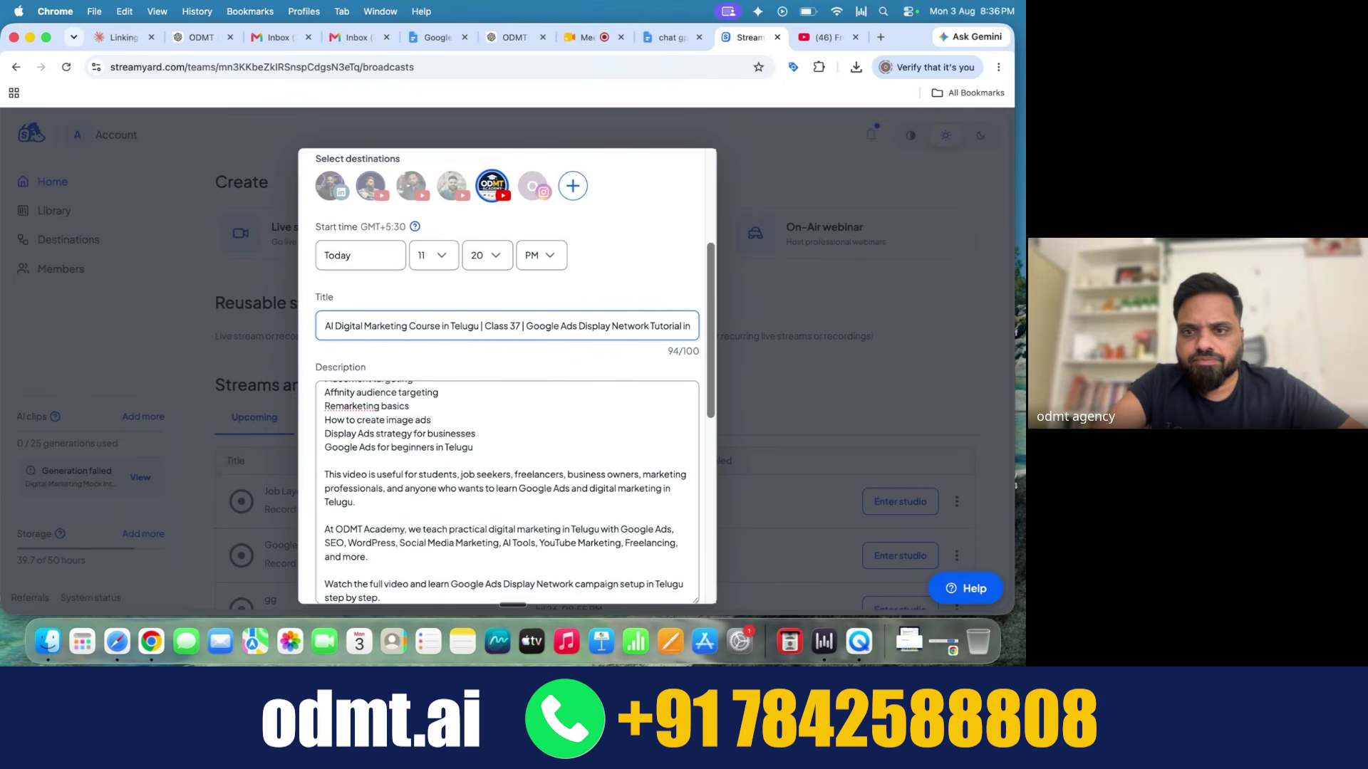
{"action": "key", "text": "BackSpace"}
{"action": "key", "text": "BackSpace"}
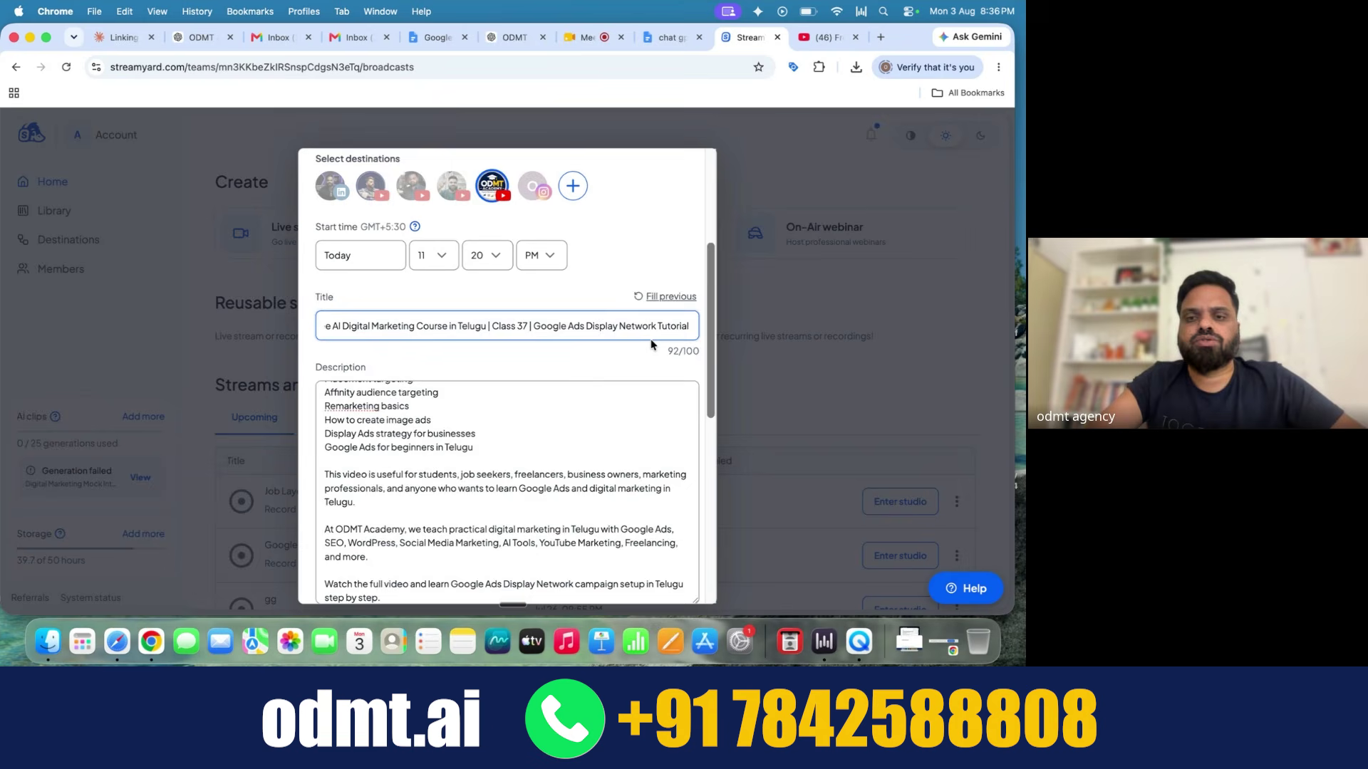
Step: Check the stream's thumbnail, privacy and category settings, and switch back to the ChatGPT project chats
{"action": "scroll", "coordinate": [650, 345], "scroll_direction": "down", "scroll_amount": 10}
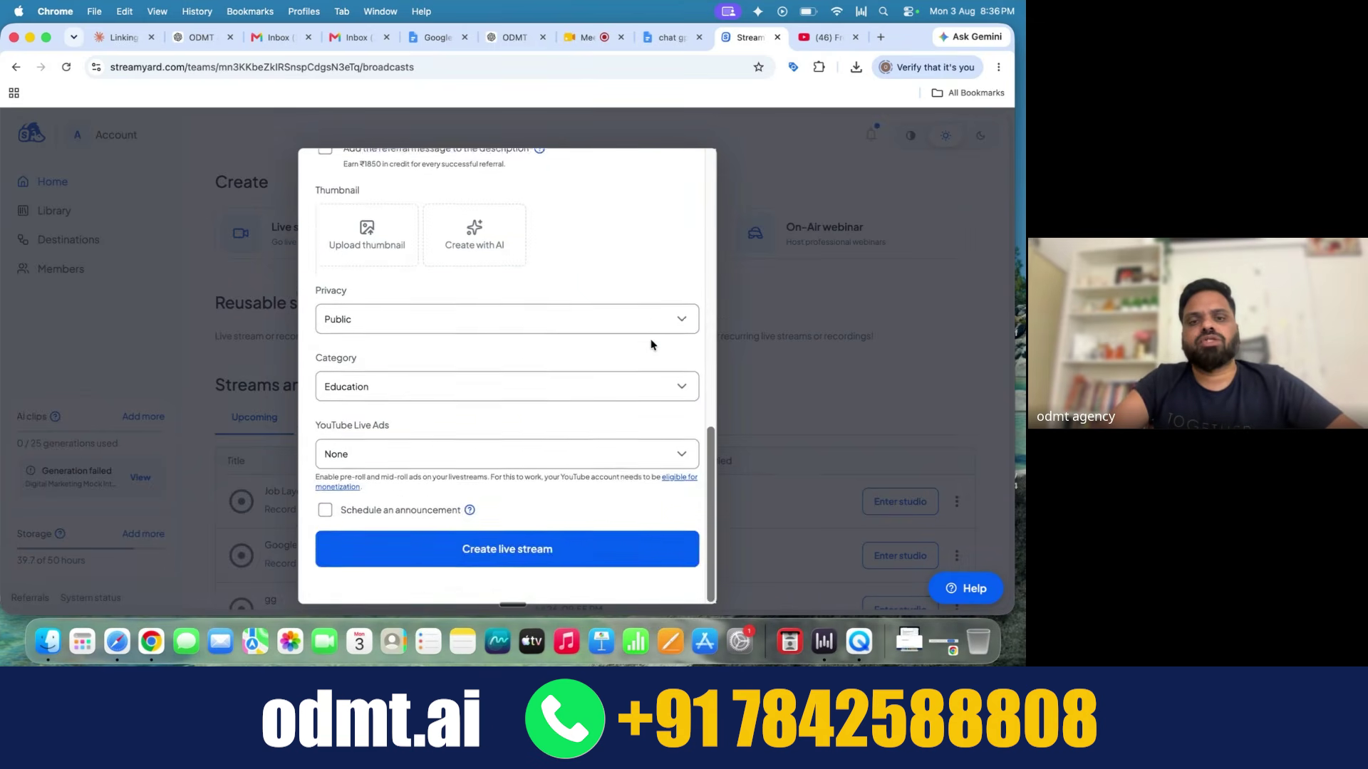
{"action": "scroll", "coordinate": [650, 345], "scroll_direction": "up", "scroll_amount": 10}
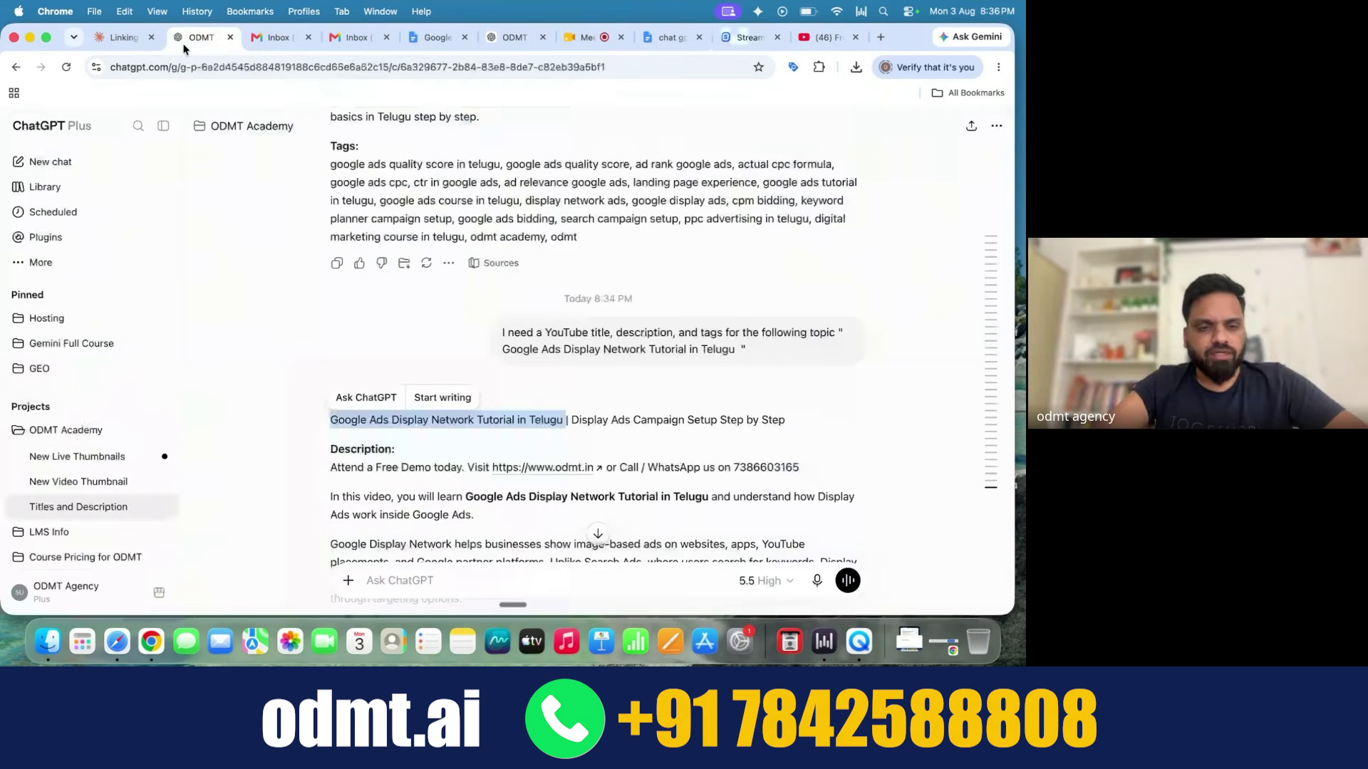
{"action": "left_click", "coordinate": [189, 37]}
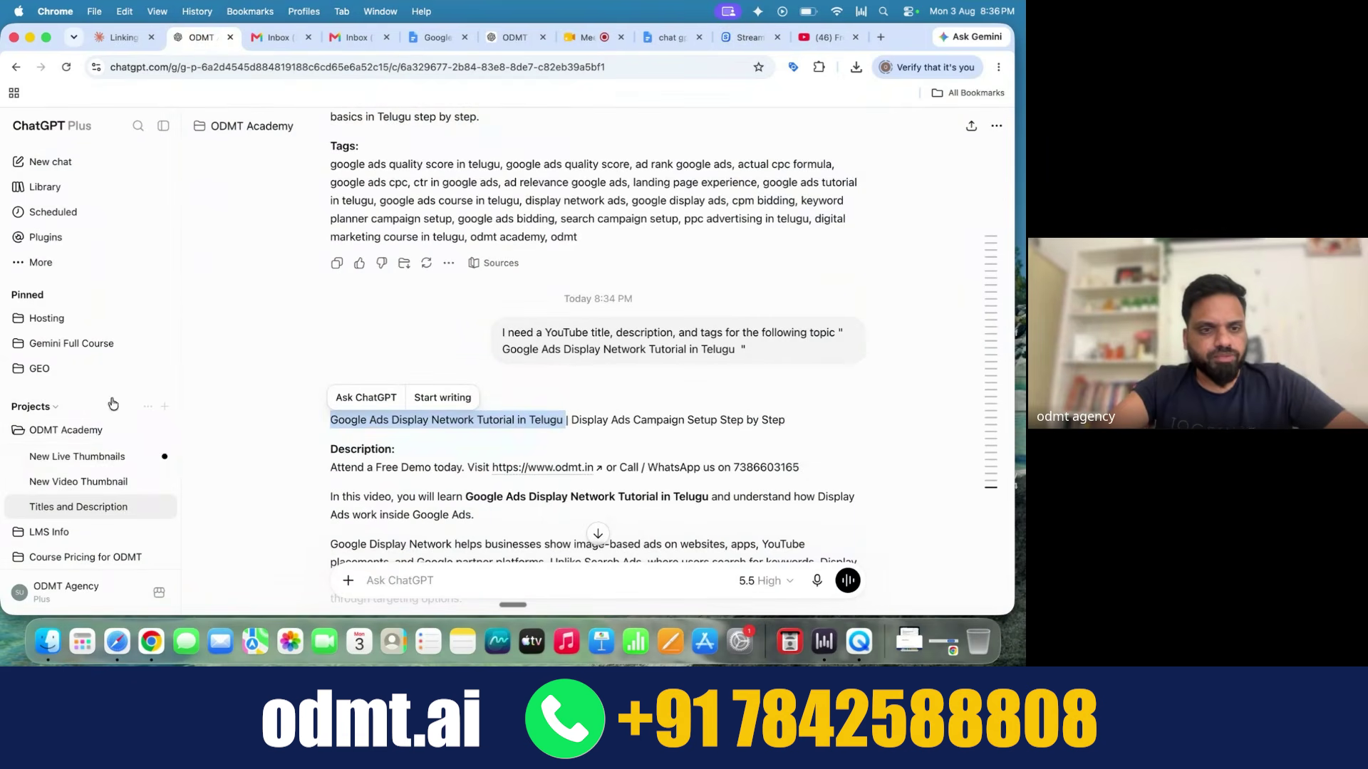